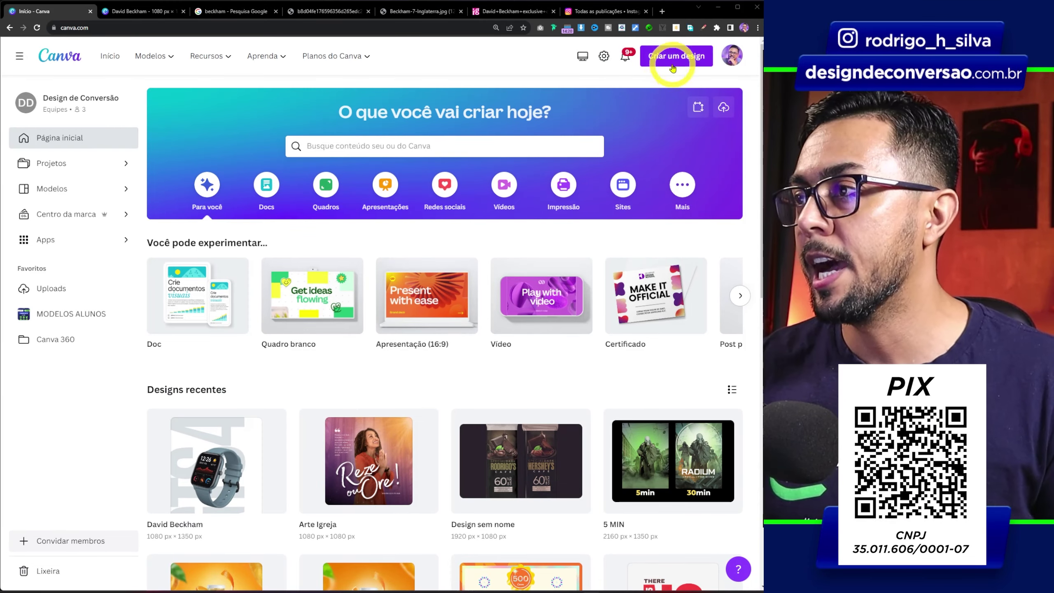
Step: Create a new blank design with the custom size 1080 × 1350 px and collapse the template browser
left_click(672, 67)
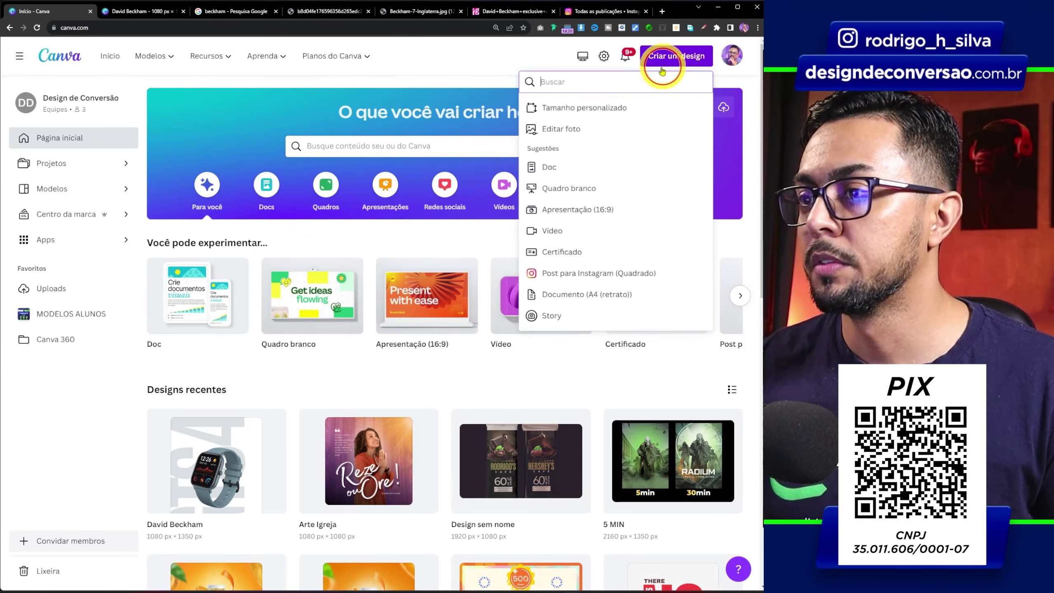
left_click(589, 109)
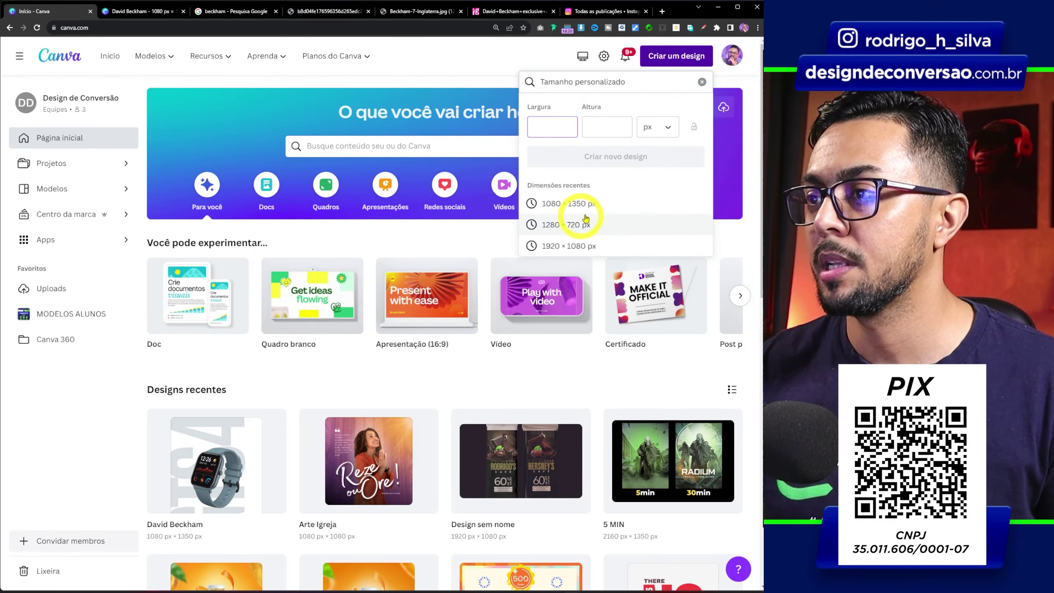
left_click(563, 206)
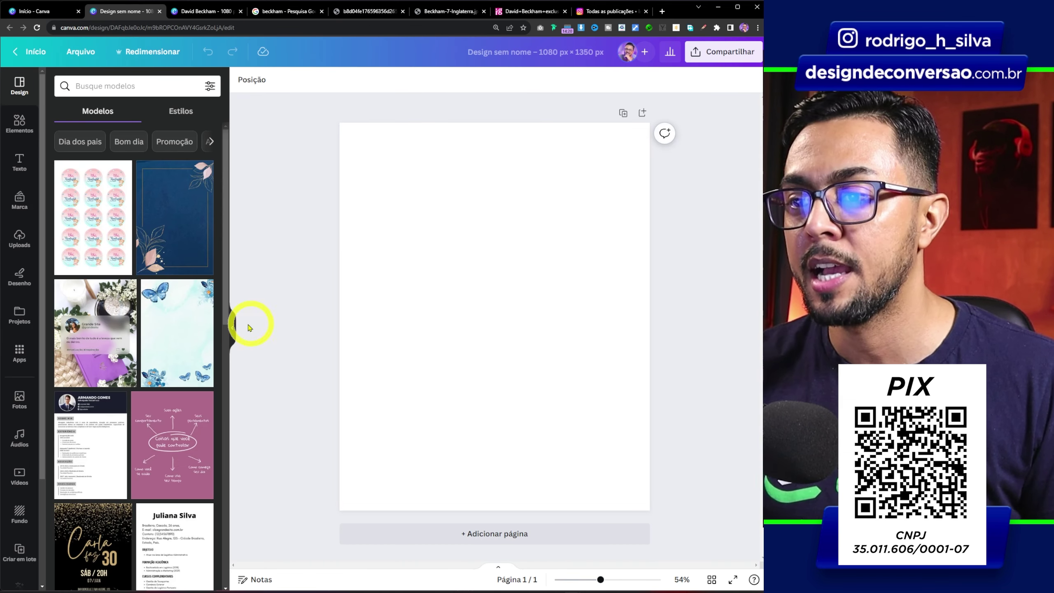
left_click(233, 327)
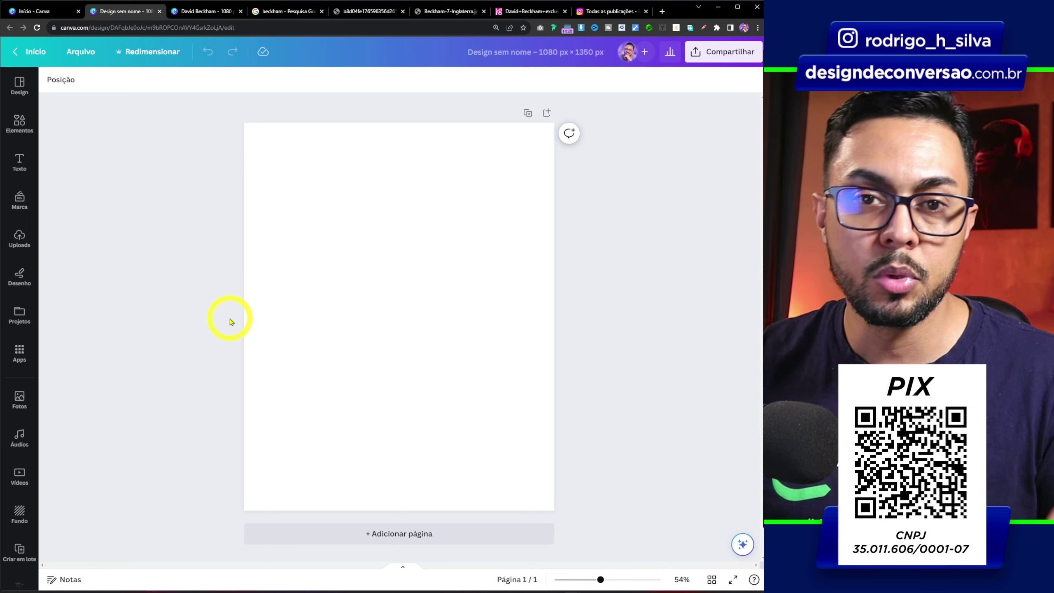
Step: Review the open Beckham photos, then copy the side-profile portrait and paste it into the blank 1080 × 1350 px design
key("ctrl+4")
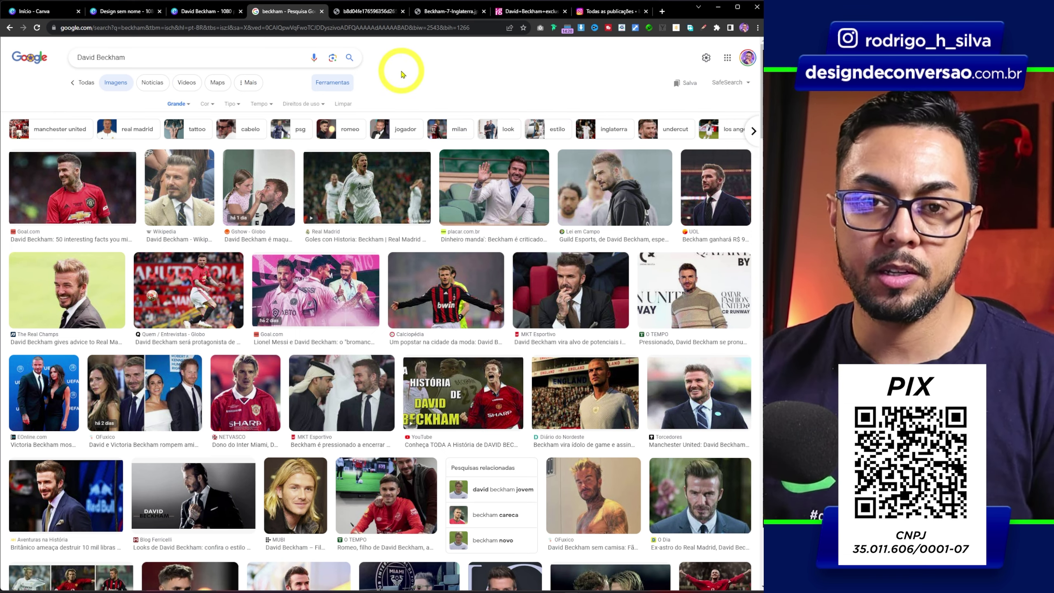
key("ctrl+Tab")
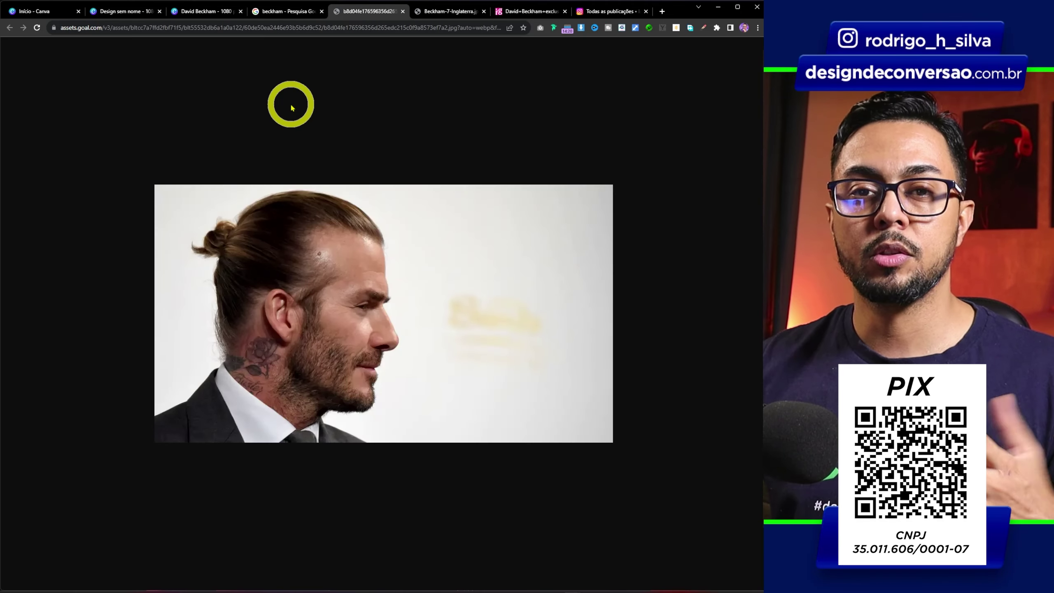
key("ctrl+Tab")
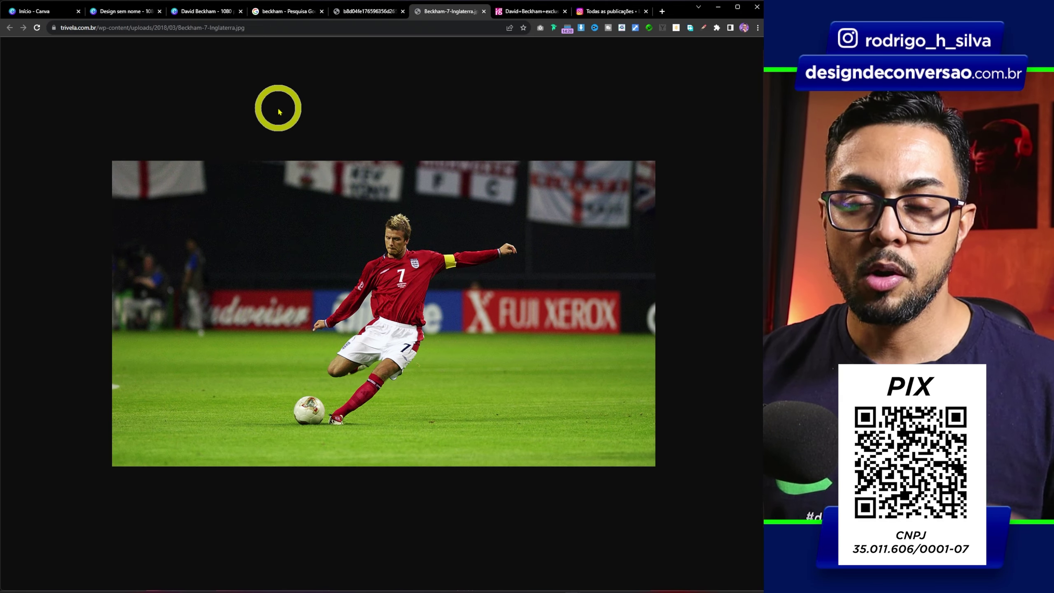
key("ctrl+Tab")
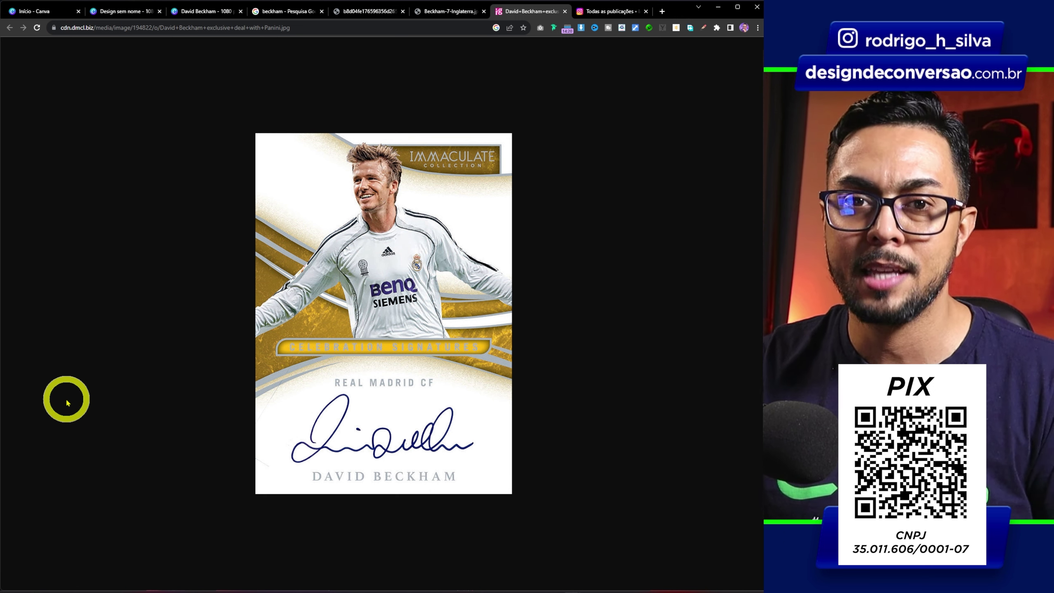
key("ctrl+5")
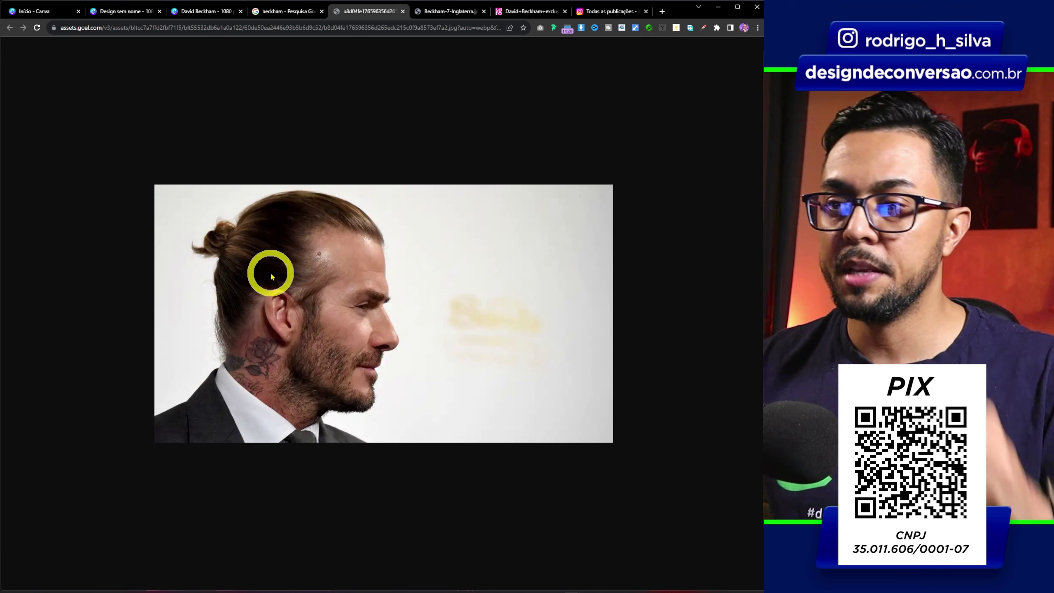
right_click(284, 273)
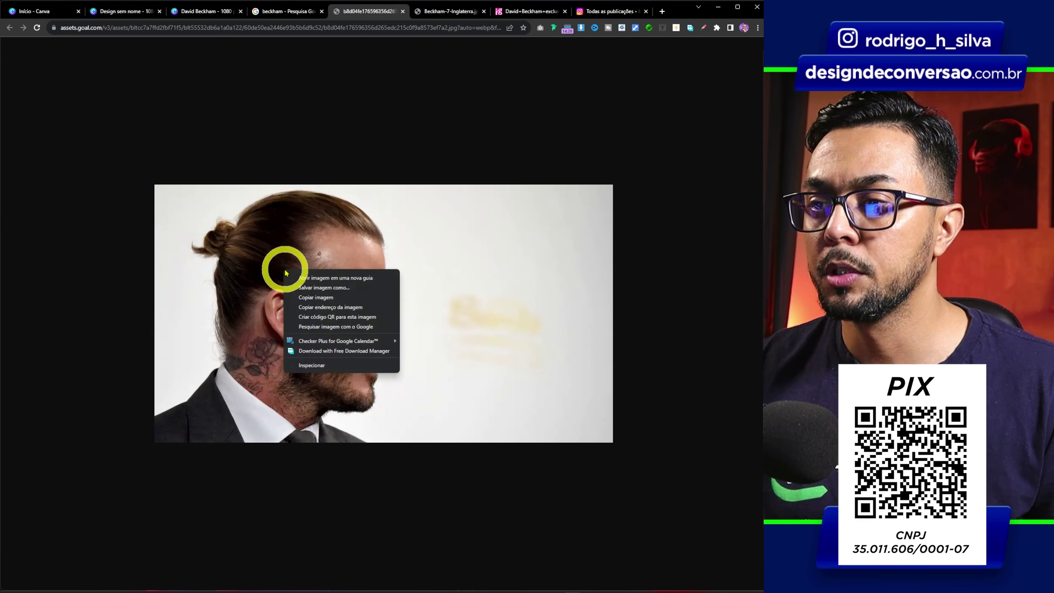
left_click(328, 298)
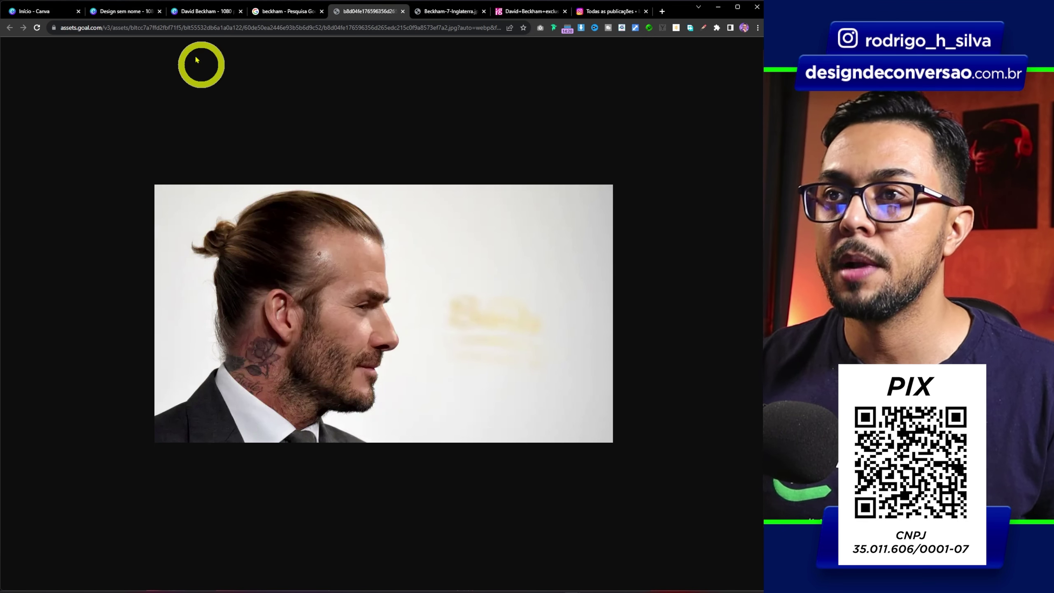
left_click(148, 14)
key("ctrl+v")
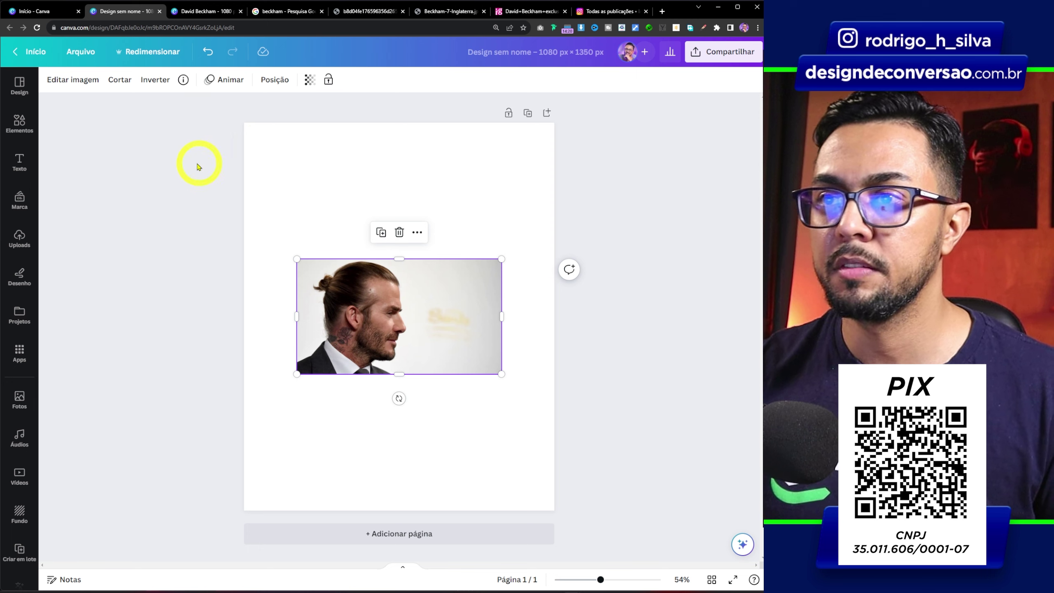
Step: Flip the profile portrait horizontally and remove its background
left_click(157, 79)
left_click(178, 108)
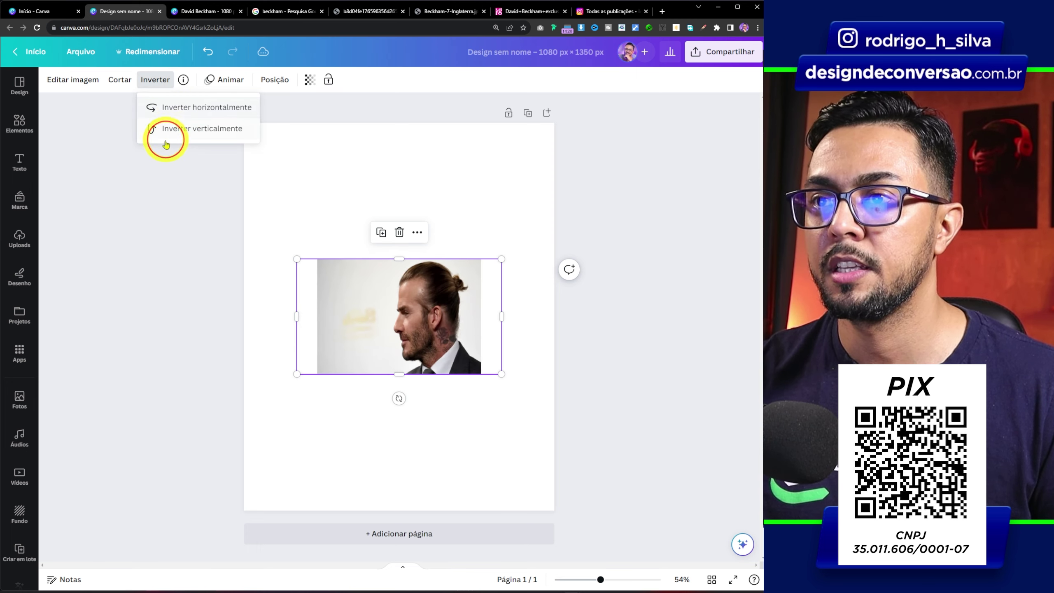
left_click(85, 83)
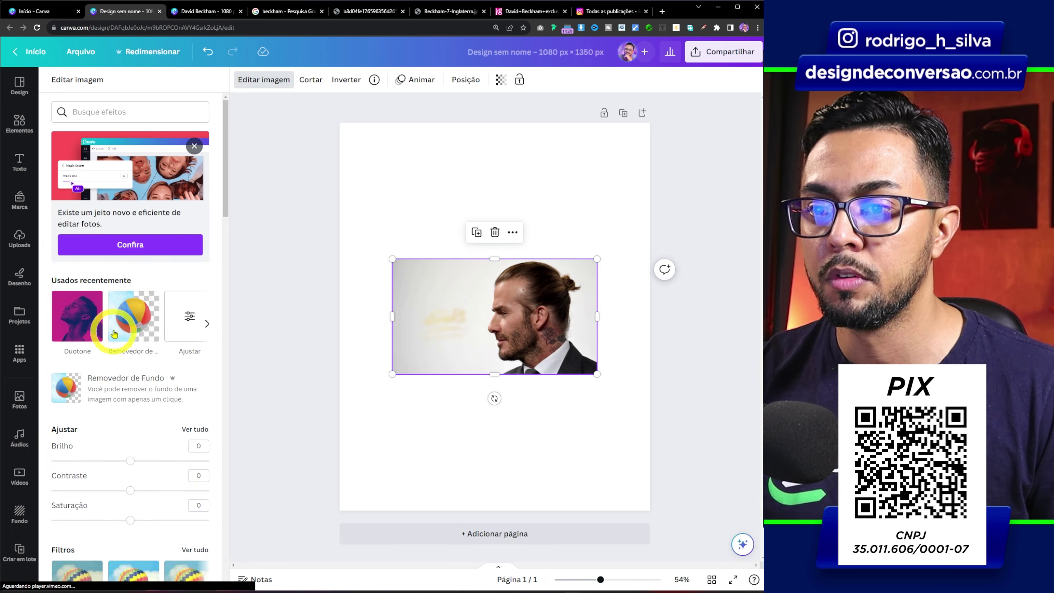
left_click(131, 322)
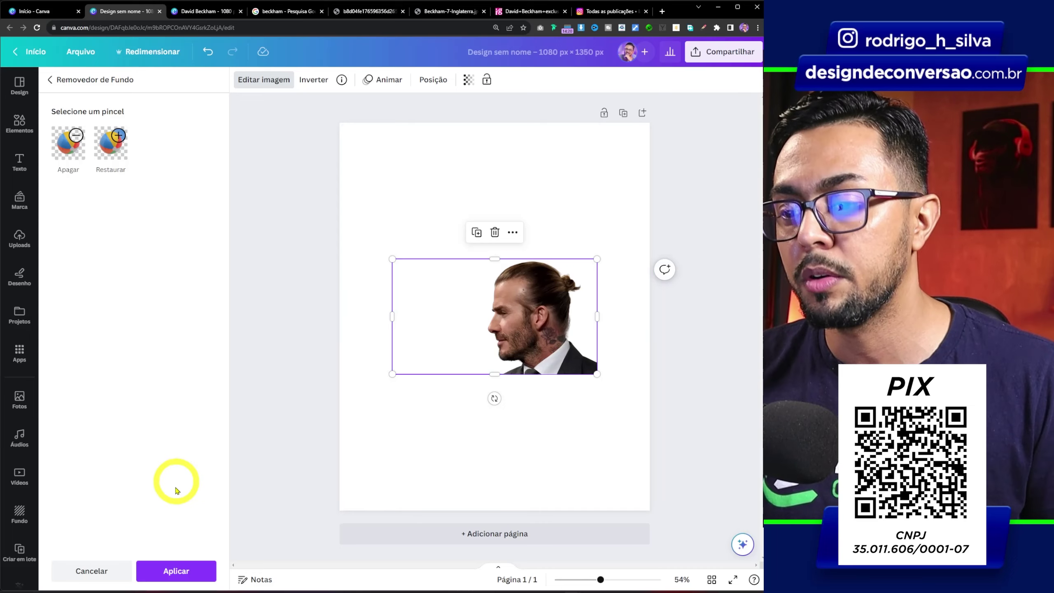
left_click(172, 569)
Step: Crop the empty area in front of the face and enlarge the portrait to span the full page width
left_click_drag(392, 316, 468, 360)
left_click_drag(519, 309, 691, 186)
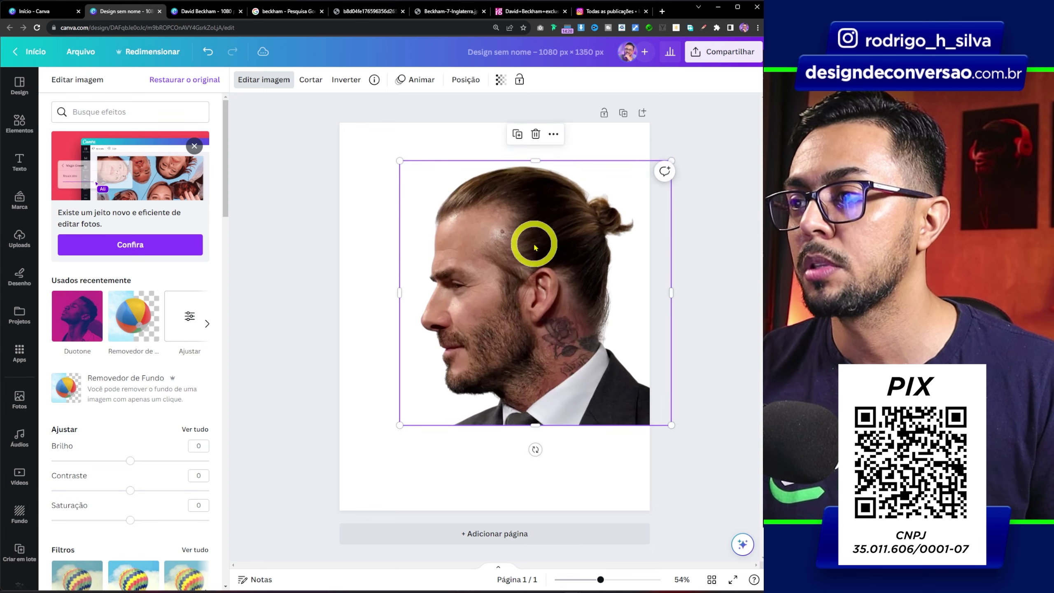
left_click_drag(533, 240, 487, 266)
left_click_drag(624, 186, 659, 146)
left_click_drag(531, 226, 511, 243)
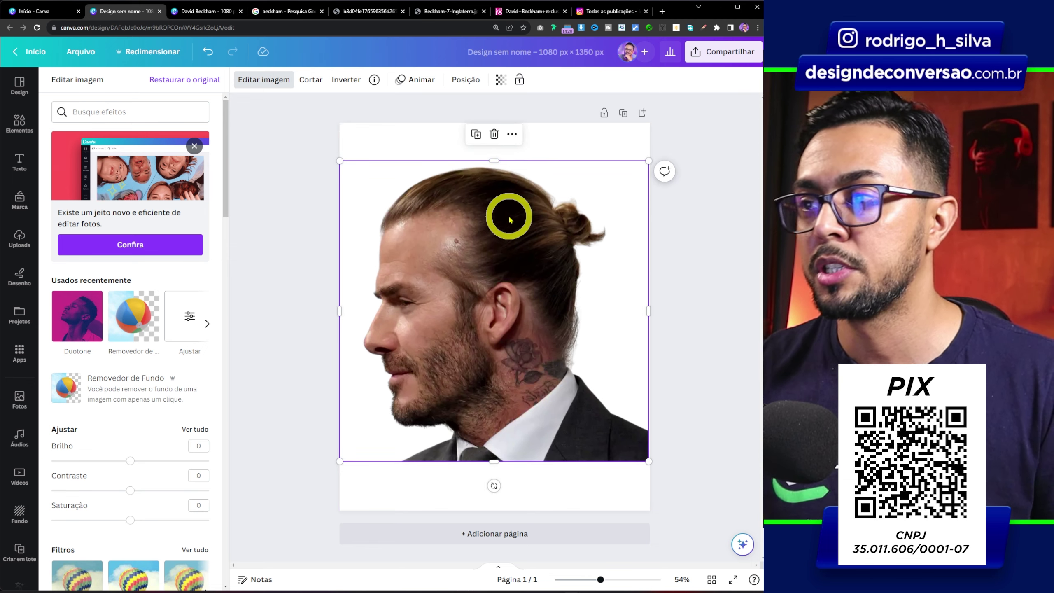
left_click(403, 140)
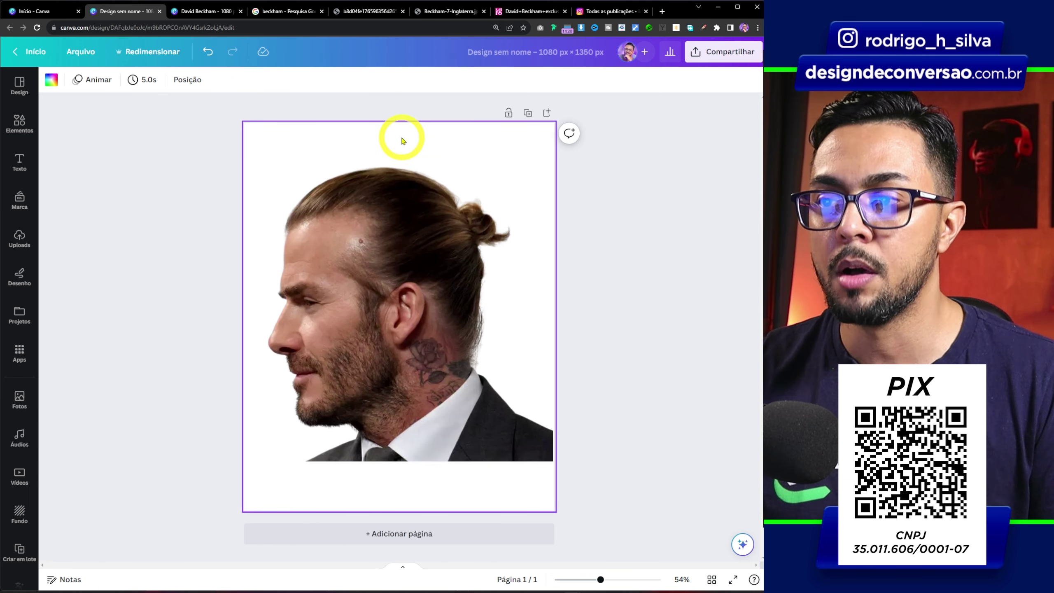
Step: Adjust the portrait's saturation (Saturação) to -100, blur (Desfoque) to -24 and highlights (Destaques) to 92
left_click(363, 239)
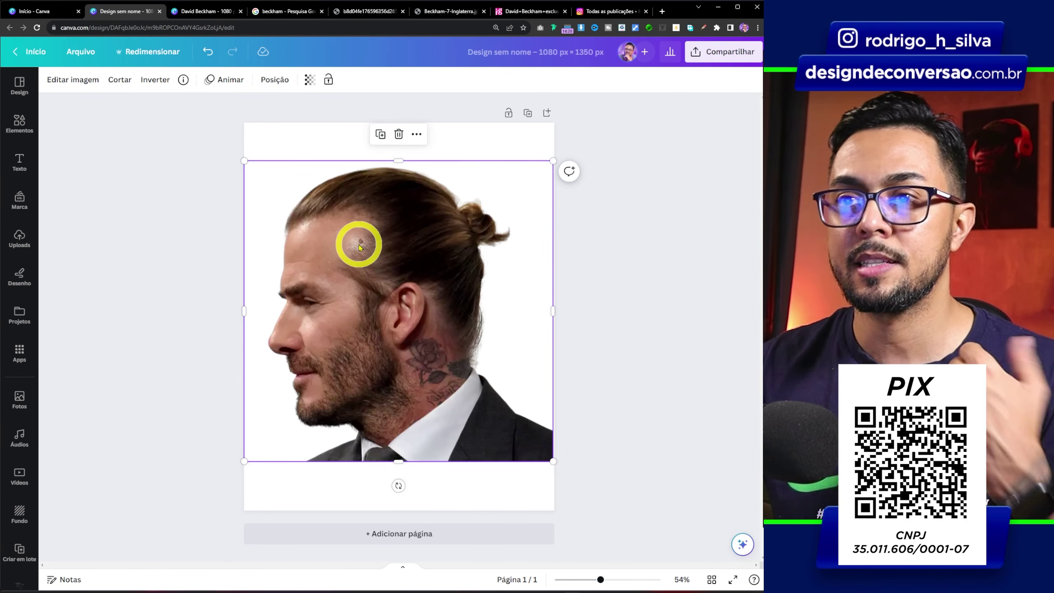
left_click(83, 79)
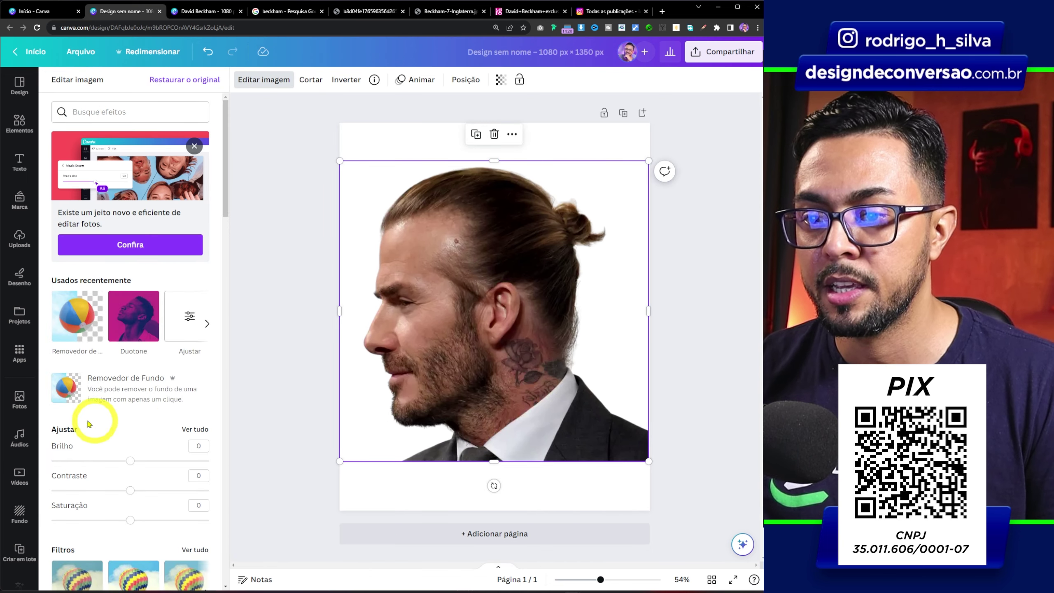
left_click(184, 428)
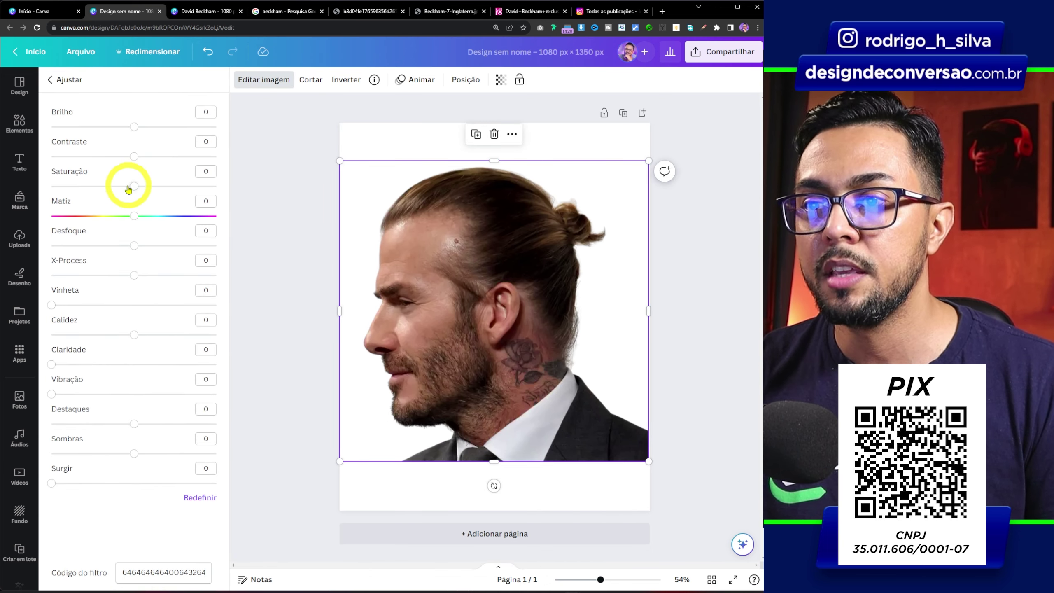
left_click_drag(131, 187, 35, 186)
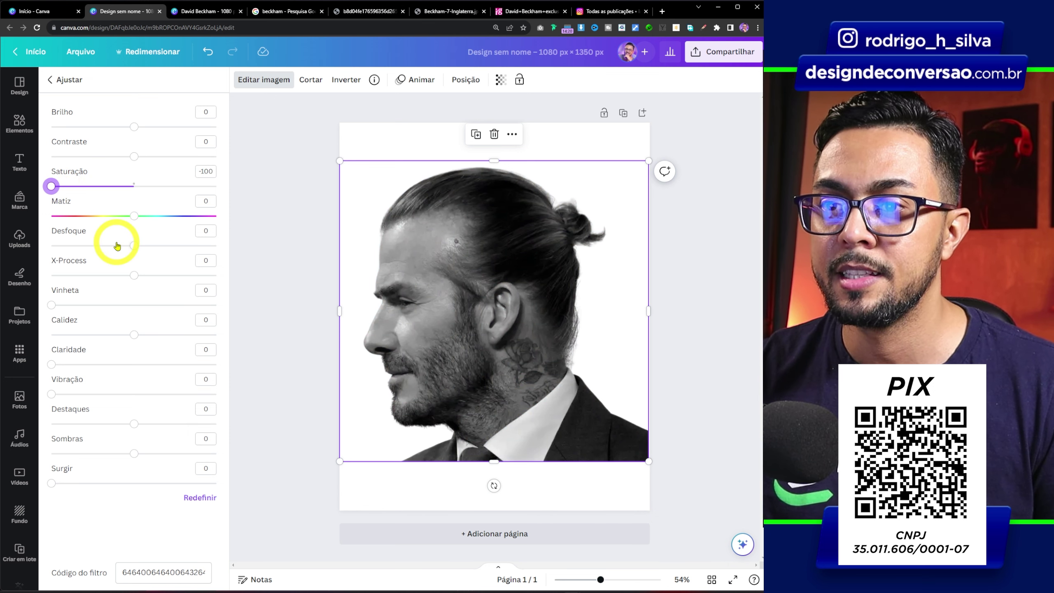
left_click_drag(134, 248, 117, 246)
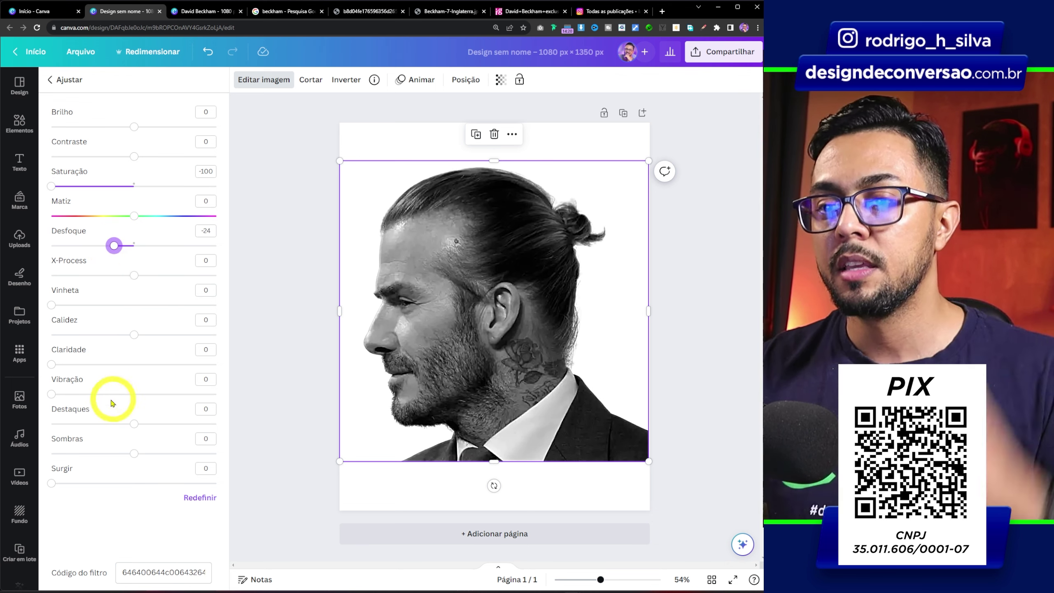
left_click_drag(137, 426, 176, 433)
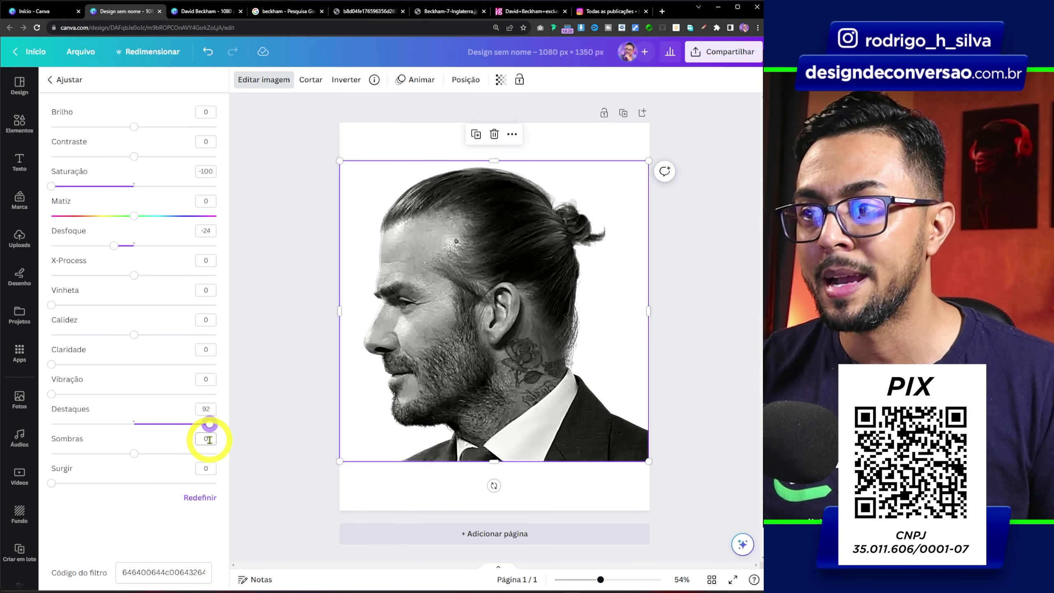
Step: Set the page background to the near-black #060504 sampled from the portrait's dark hair
left_click(272, 147)
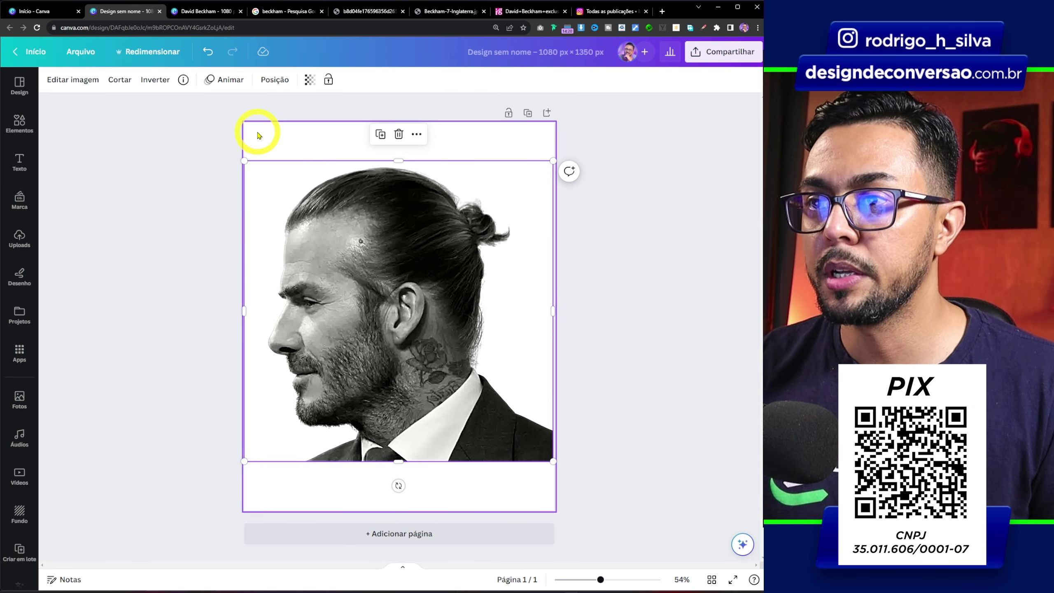
left_click(243, 148)
left_click(51, 82)
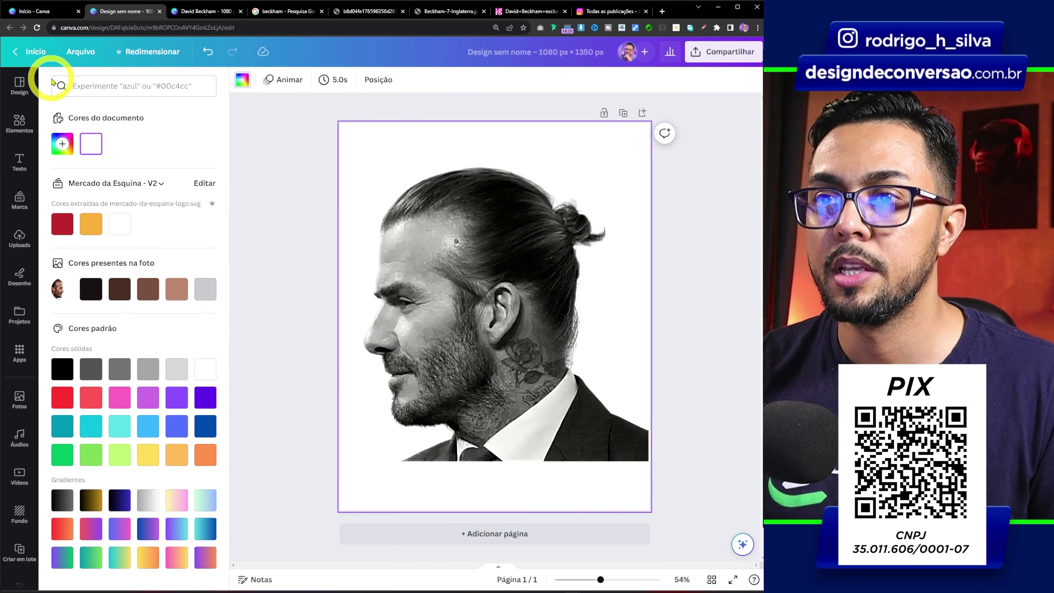
left_click(61, 143)
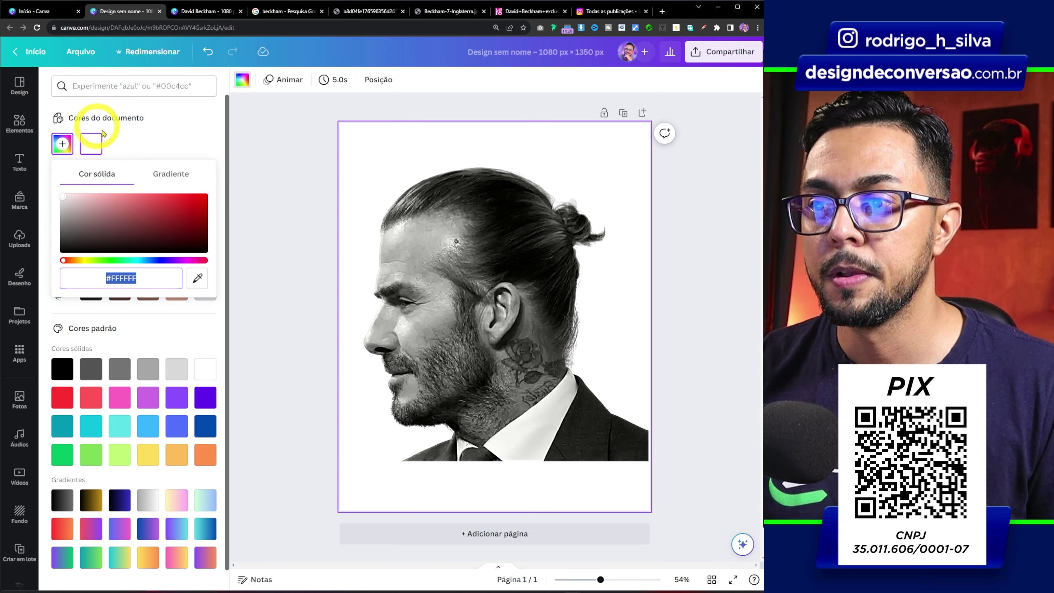
left_click(197, 278)
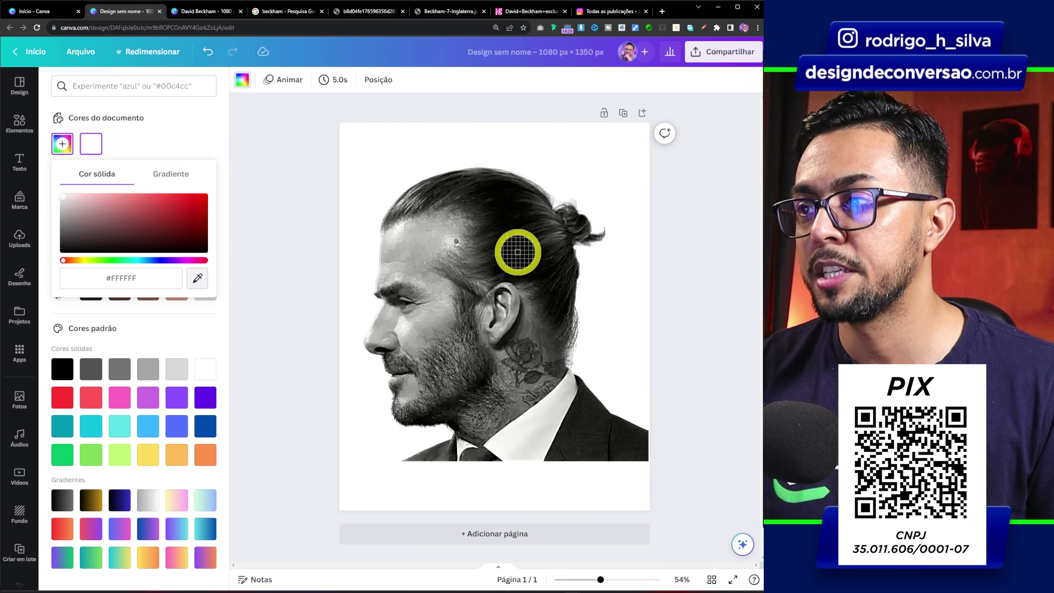
left_click(494, 198)
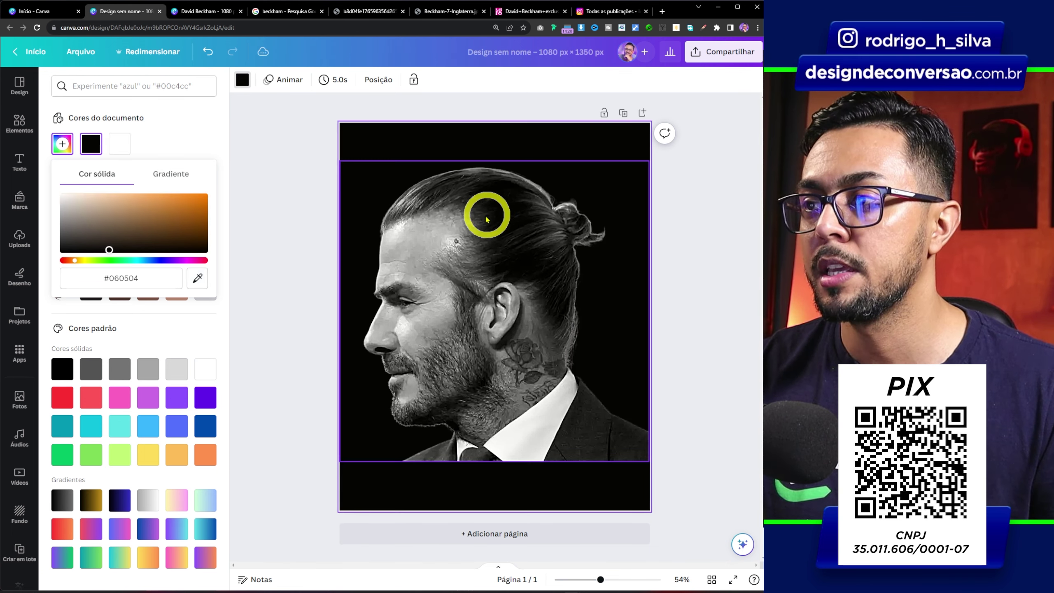
left_click(255, 306)
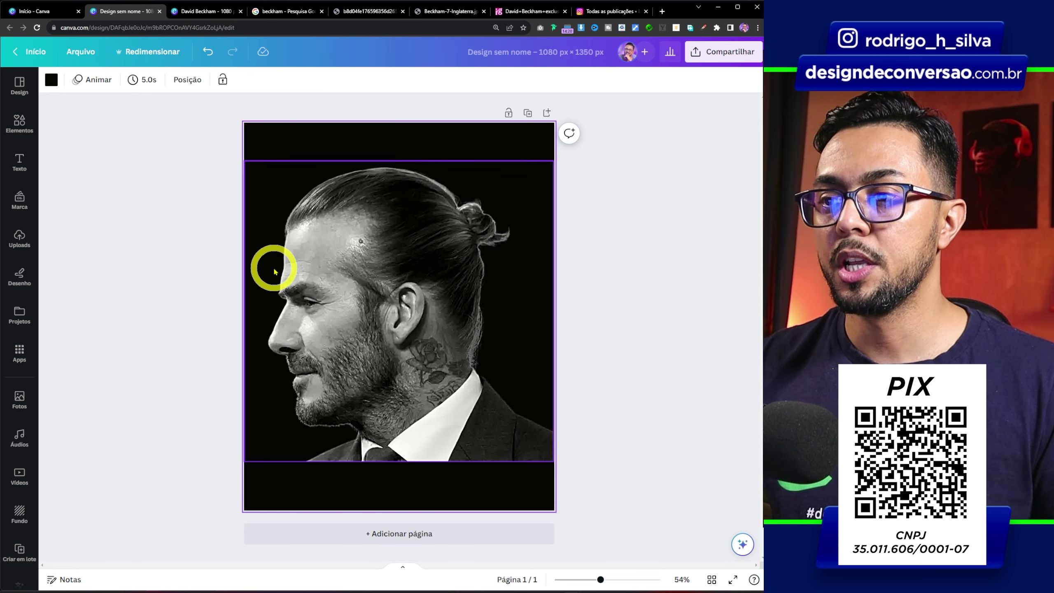
Step: Add a rounded square shape to the page and set its corner rounding to 0
left_click(27, 130)
left_click(66, 248)
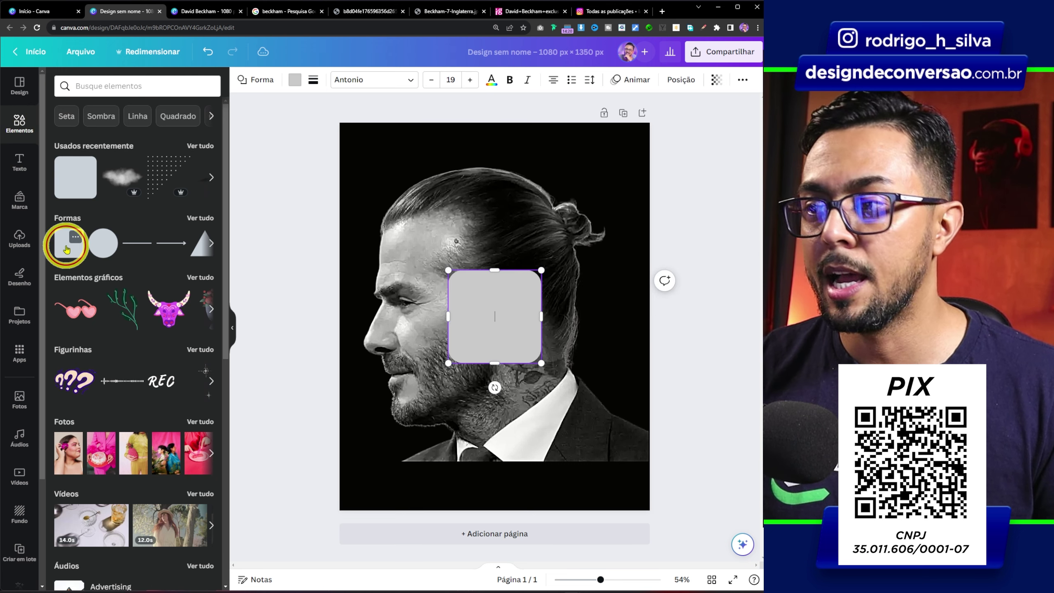
left_click(313, 79)
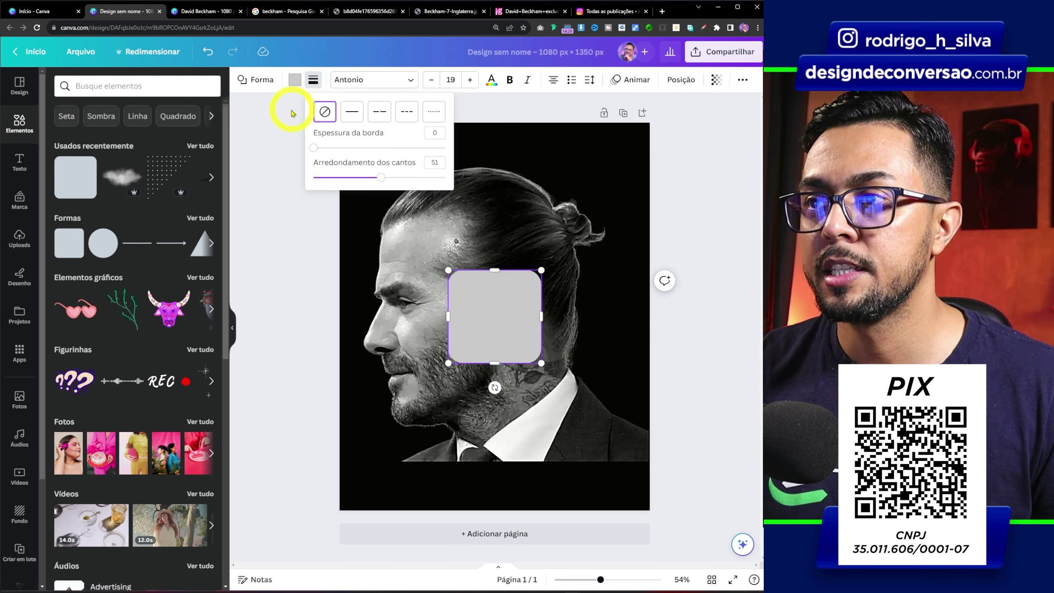
left_click_drag(378, 178, 293, 168)
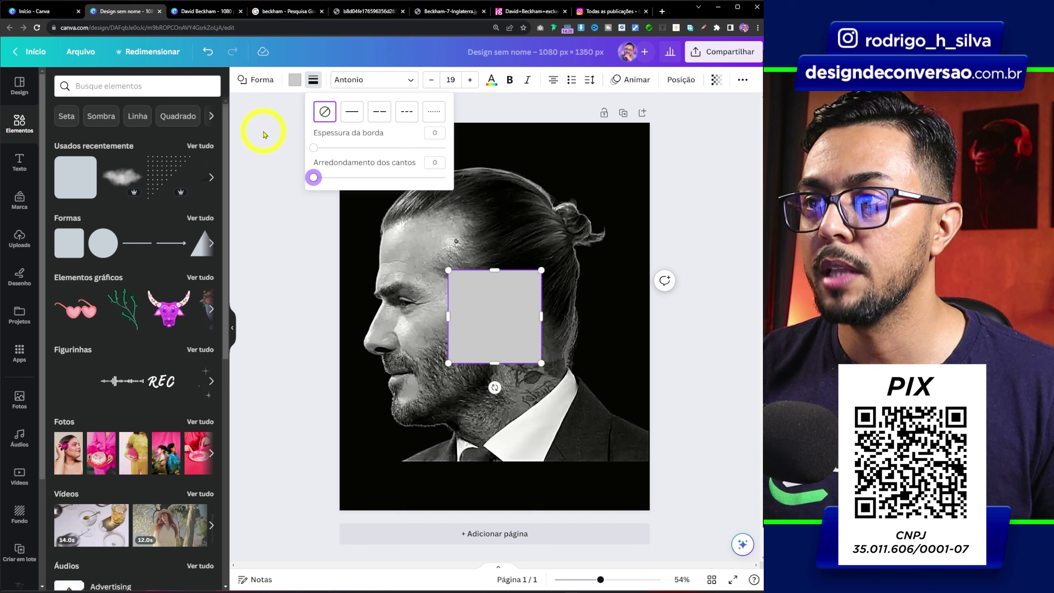
Step: Fill the square with the near-black #060504 sampled from the page background
left_click(292, 79)
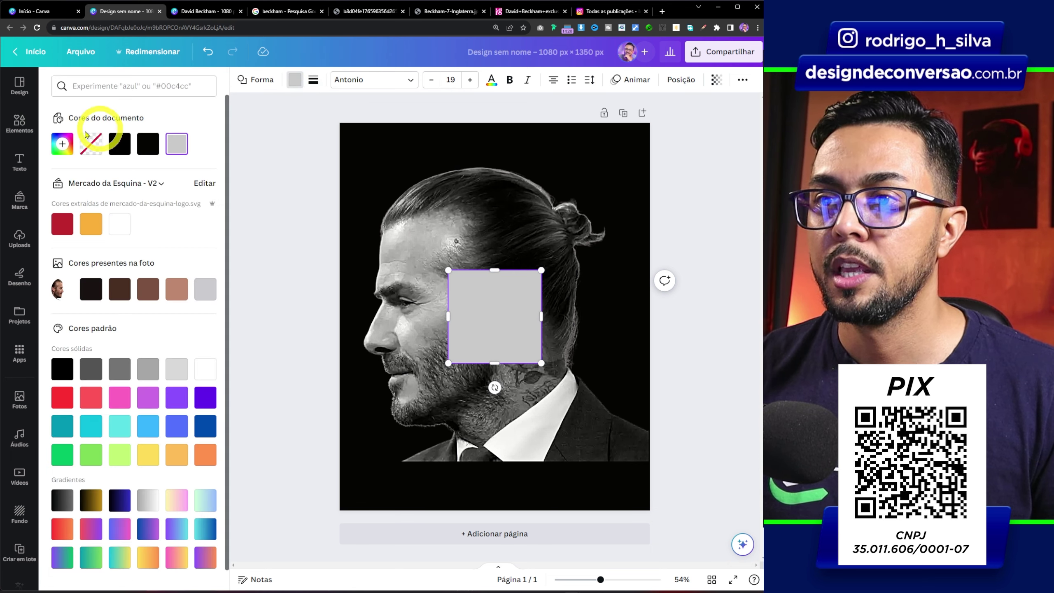
left_click(62, 145)
left_click(197, 278)
left_click(358, 142)
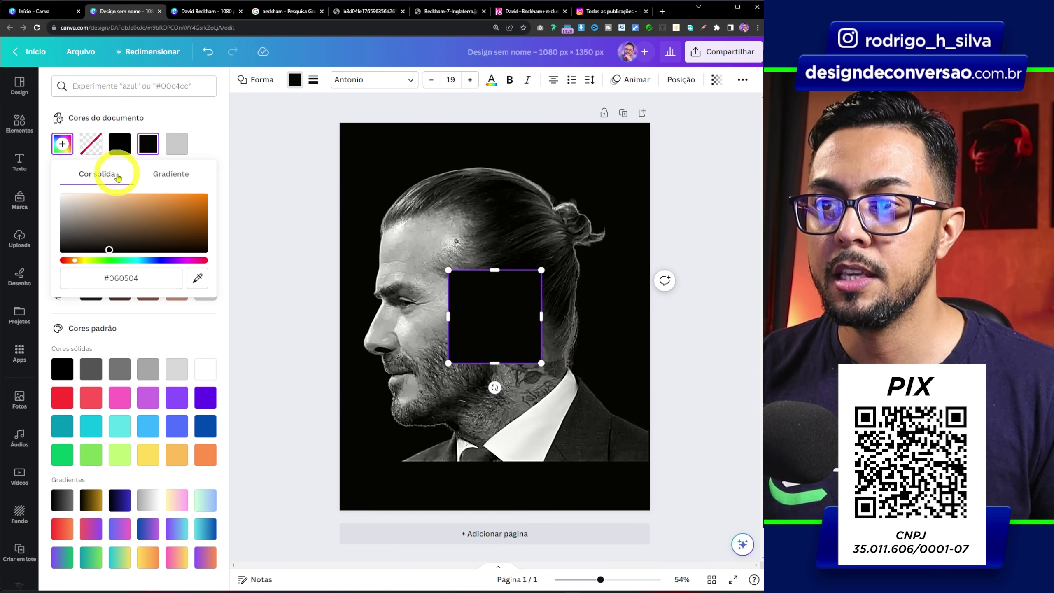
Step: Switch the square to a gradient fill, add a third colour stop, and set the middle stop to the page's near-black #060504
left_click(165, 179)
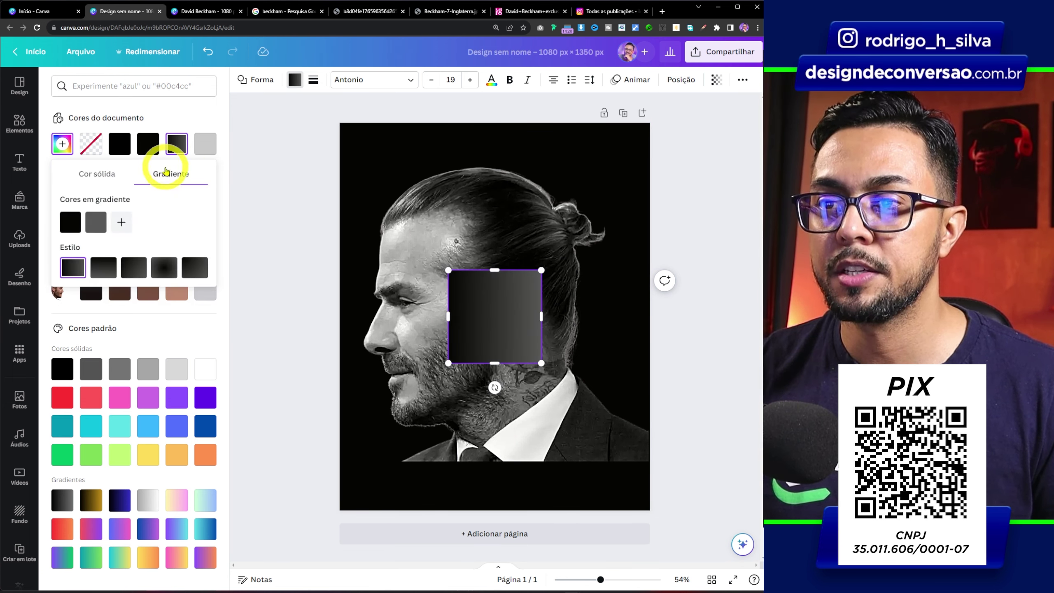
left_click(121, 223)
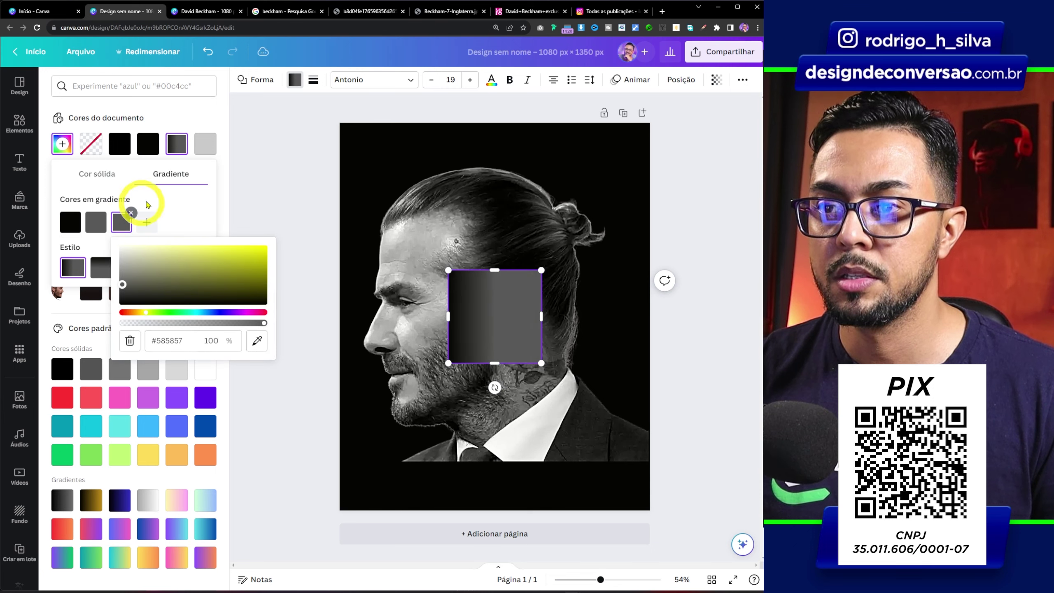
left_click(98, 221)
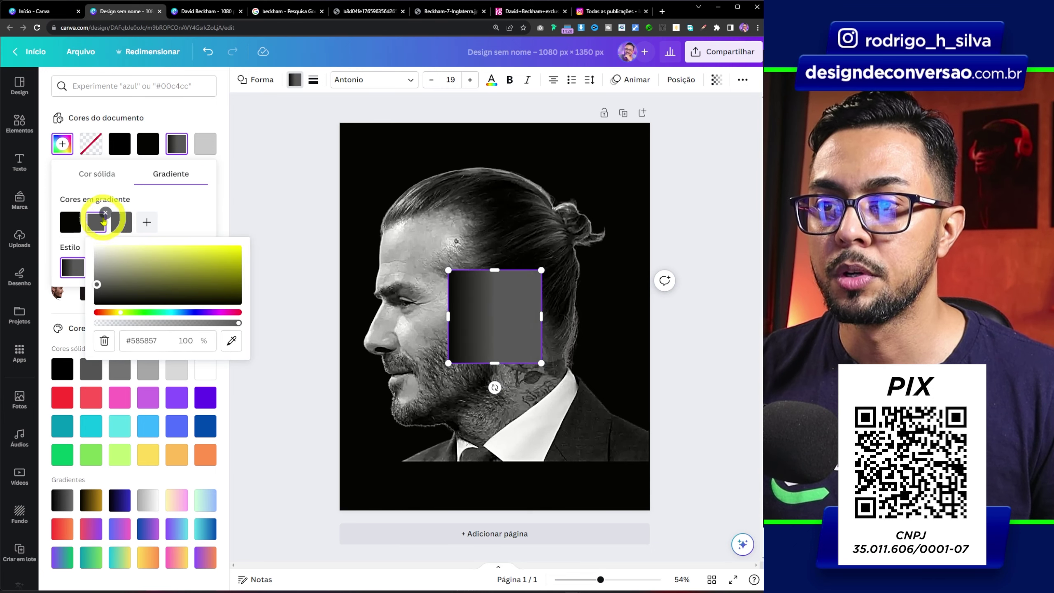
left_click(230, 340)
left_click(353, 133)
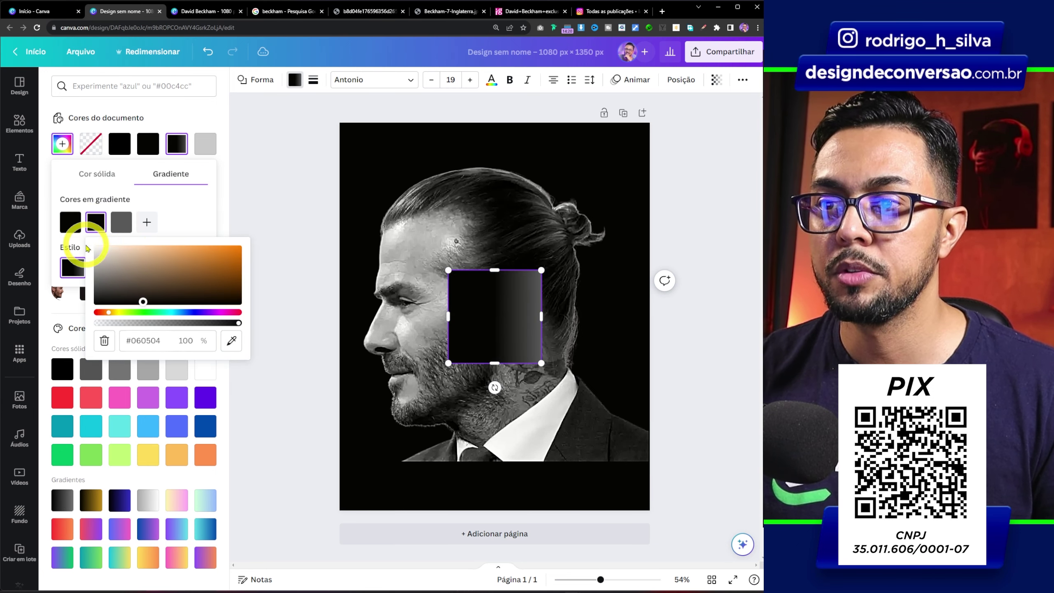
Step: Set the gradient's last stop to the page's #060504 with 0% opacity
left_click(121, 222)
left_click(257, 340)
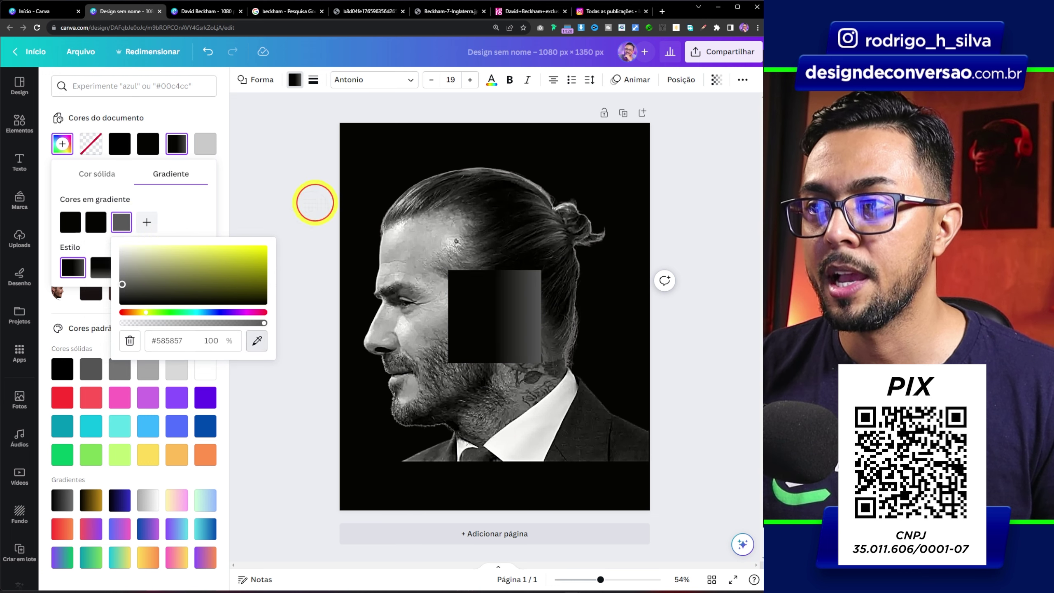
left_click(355, 136)
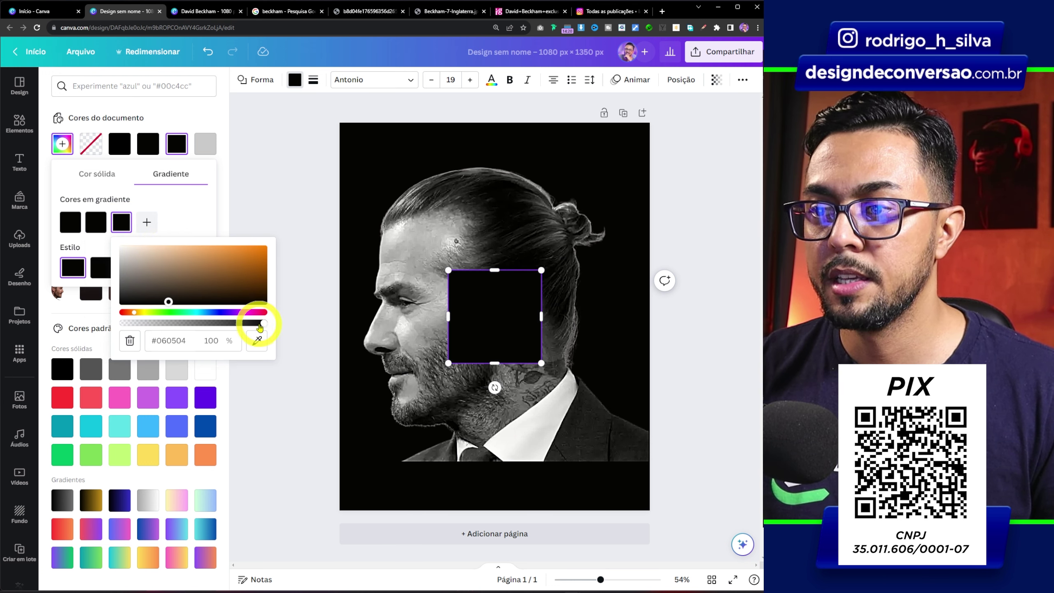
left_click_drag(254, 329, 111, 307)
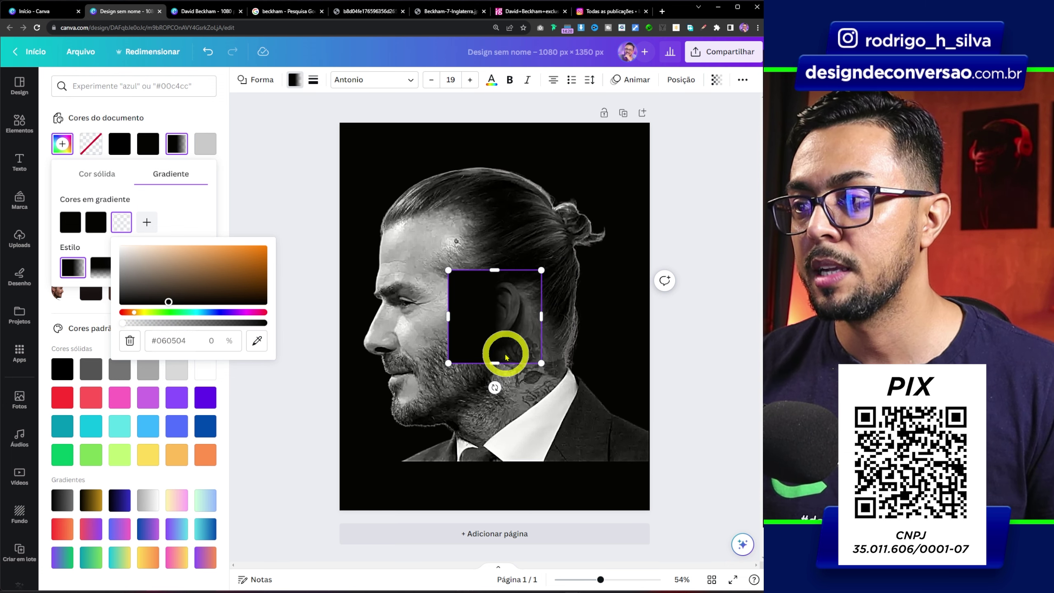
Step: Rotate the gradient square 180° and stretch it over the page's full height, from the right page edge to the front of the face
left_click_drag(492, 388, 496, 243)
left_click_drag(540, 270, 649, 122)
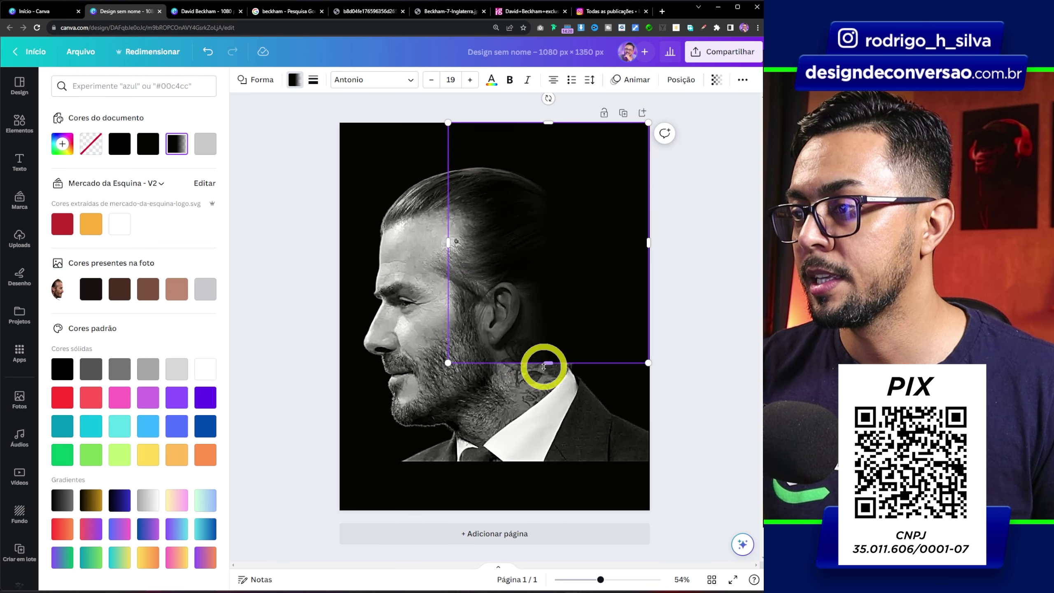
left_click_drag(548, 363, 541, 514)
left_click_drag(449, 315, 403, 313)
Step: Duplicate the gradient, rotate the copy a quarter turn, and place it over the page's lower part to fade the neck and shoulders
key("ctrl+c")
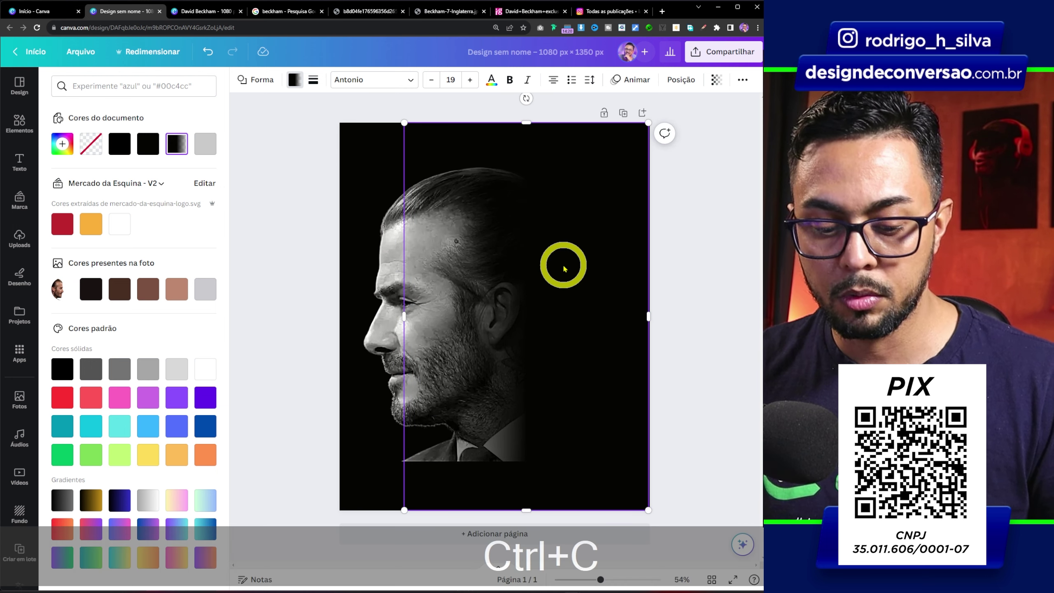
key("ctrl+v")
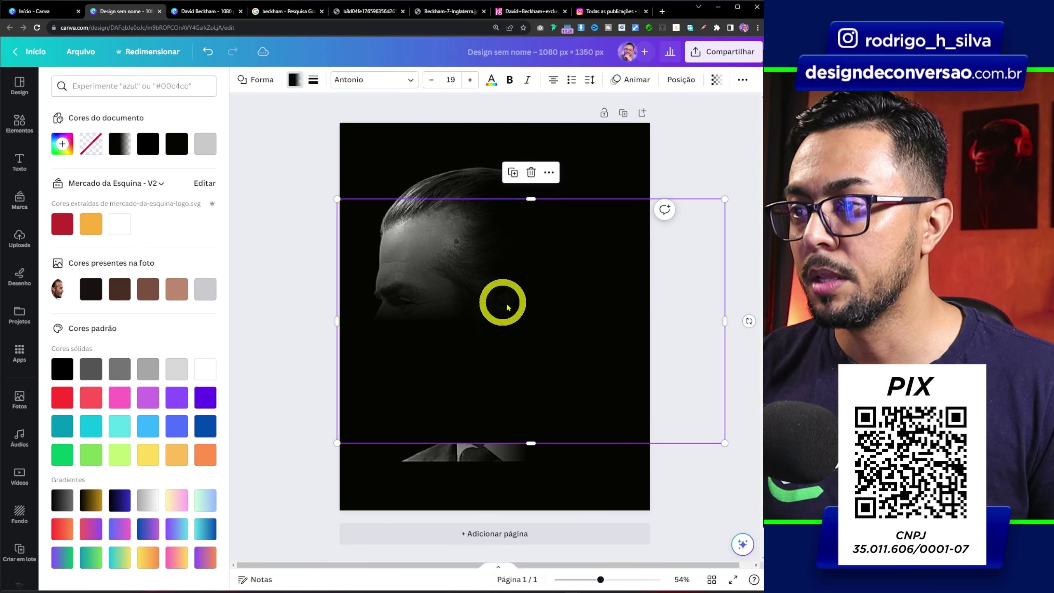
left_click_drag(502, 301, 504, 426)
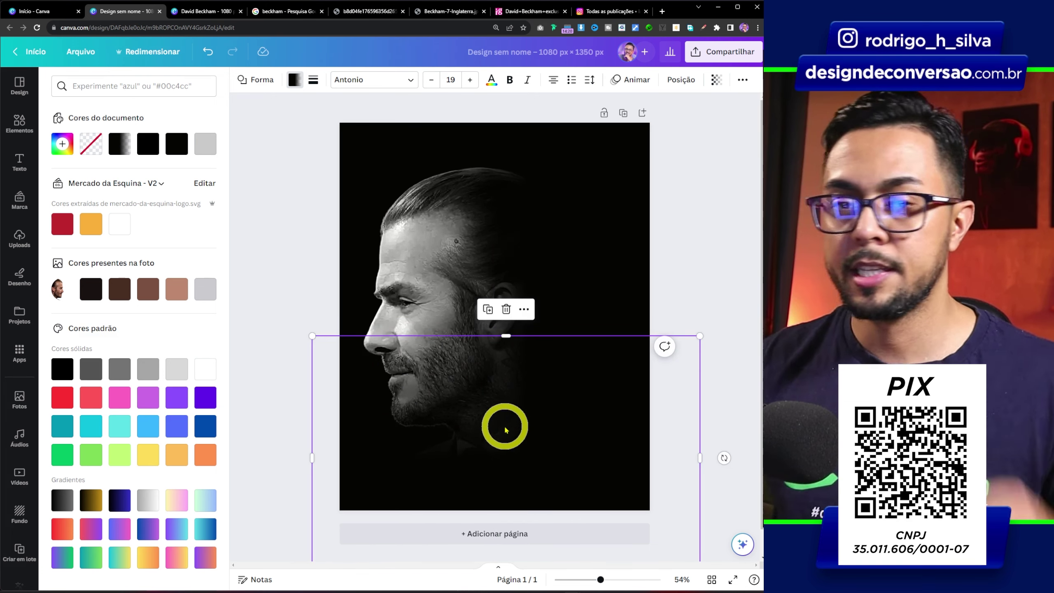
left_click(307, 272)
Step: Move the portrait slightly up and to the right beneath the gradients
left_click(380, 243)
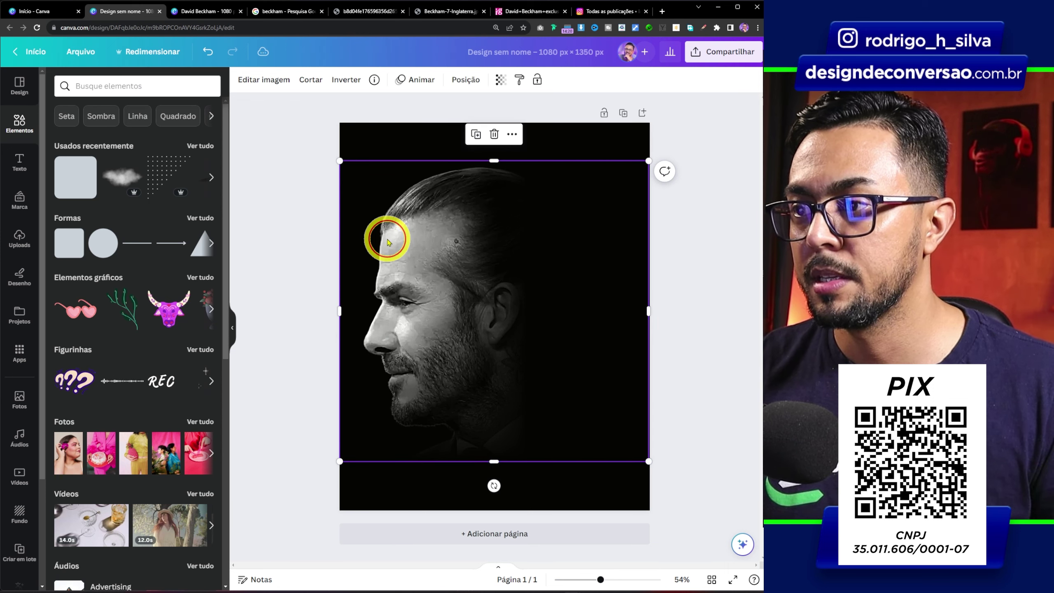
left_click_drag(388, 242, 390, 224)
left_click(390, 224, "shift")
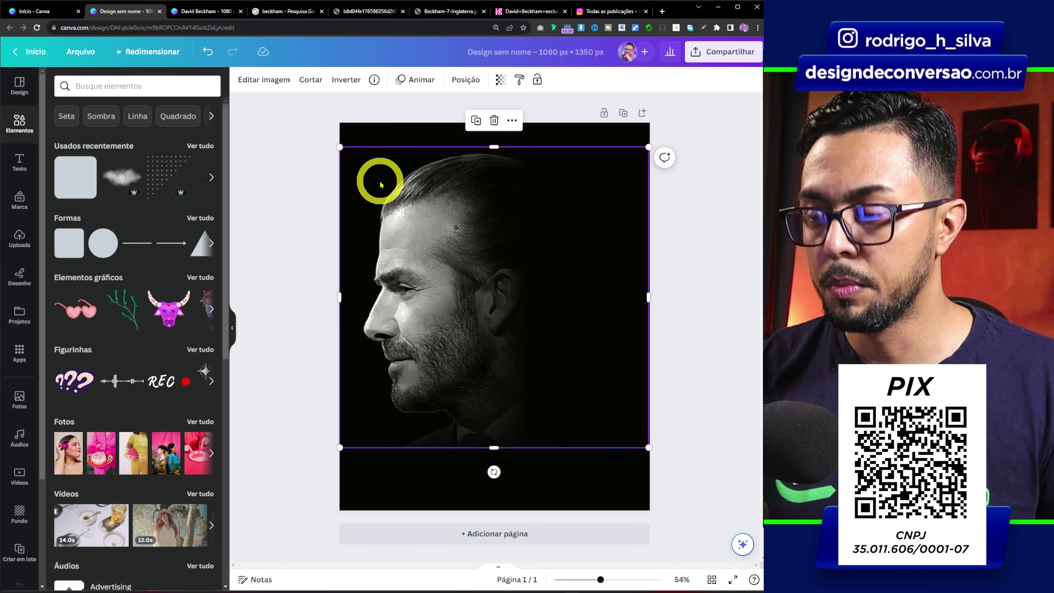
key("shift+Right")
left_click(293, 237)
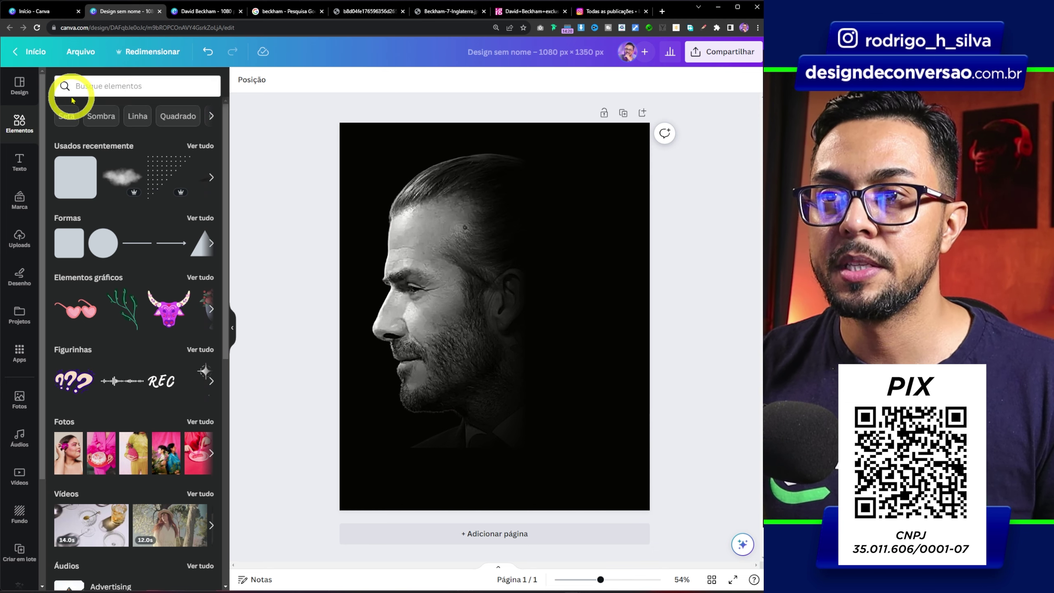
Step: Search the elements for "ruido" and add the tall dark dusty noise texture from the graphics to the page
left_click(112, 82)
left_click(78, 158)
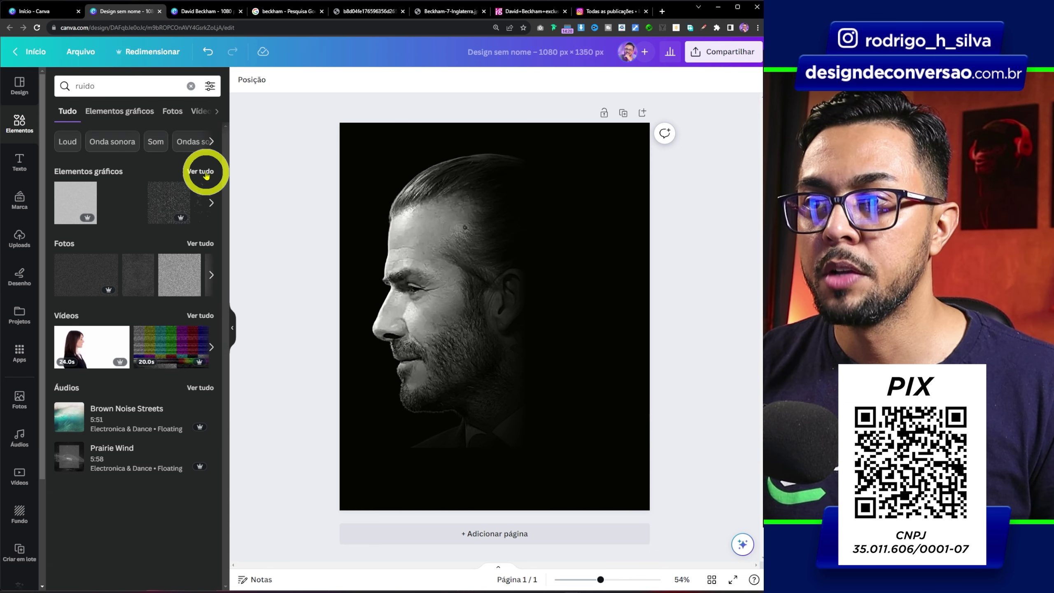
left_click(203, 171)
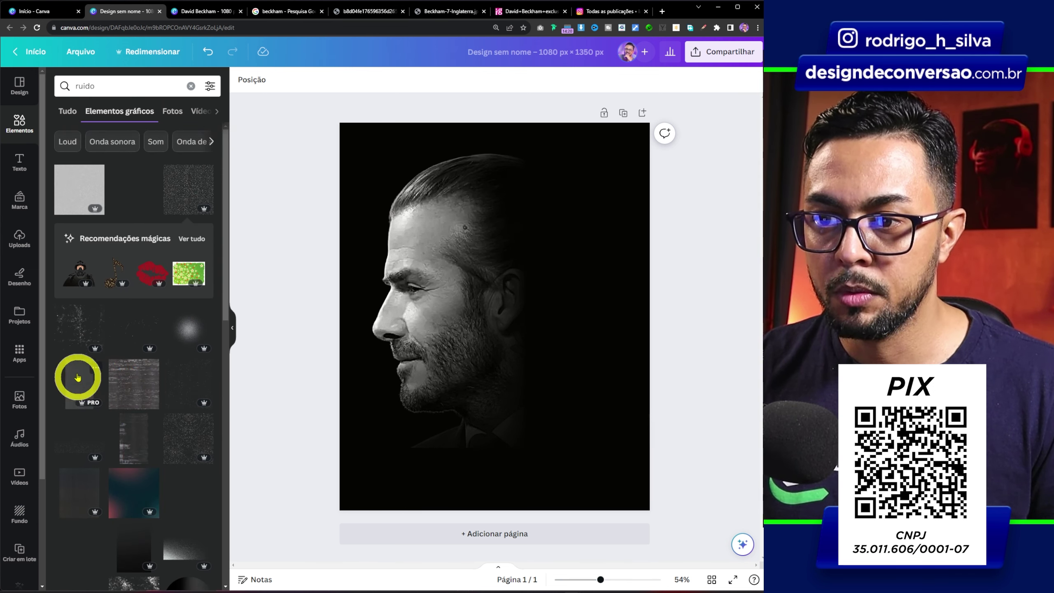
left_click(96, 361)
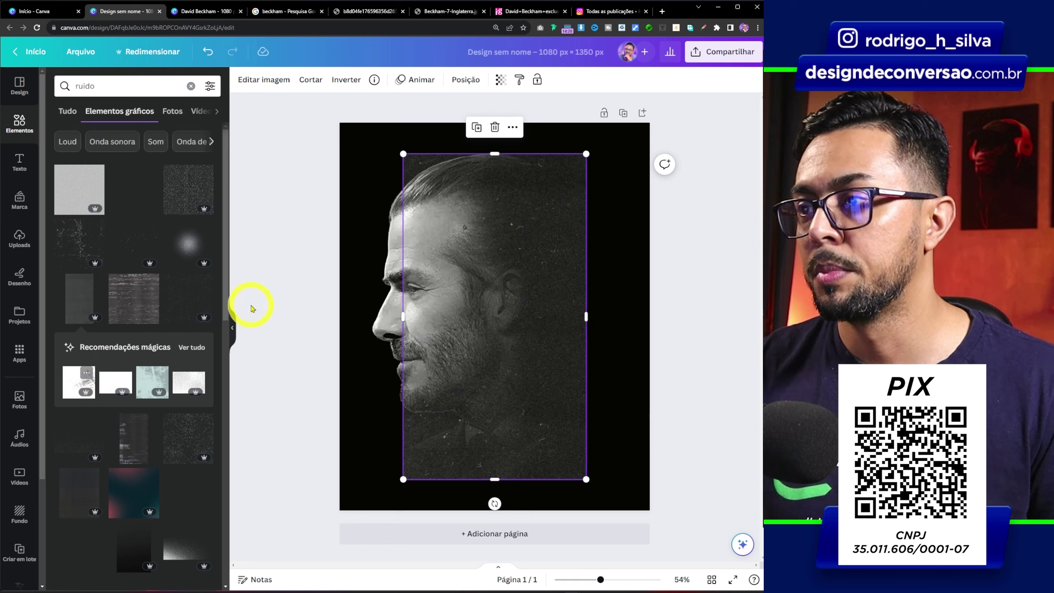
Step: Position and enlarge the noise texture so that it covers the whole page
left_click_drag(522, 235, 458, 203)
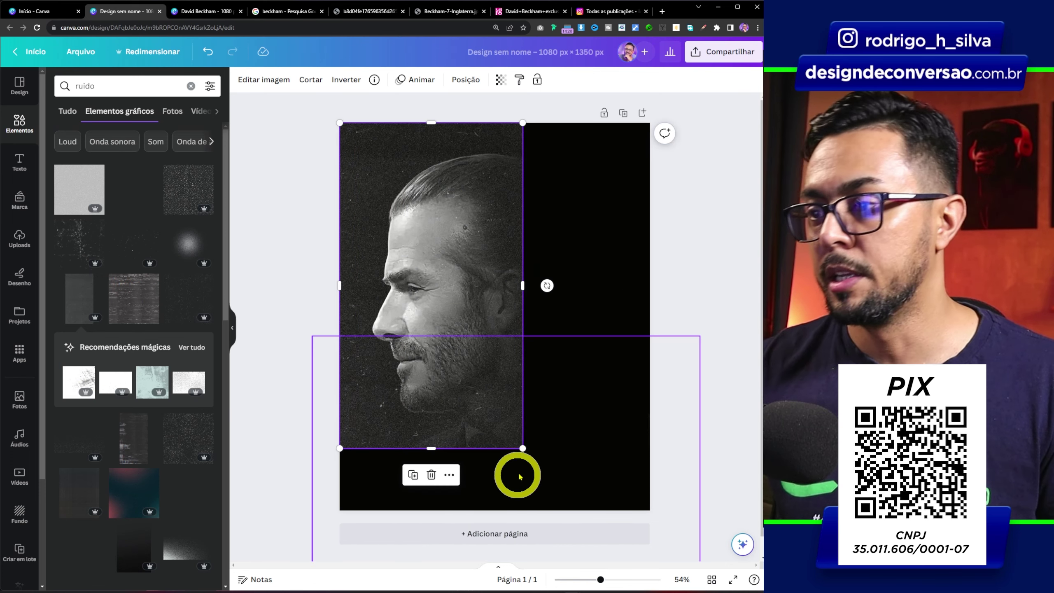
left_click_drag(523, 448, 687, 556)
left_click(512, 348)
left_click_drag(607, 122, 701, 84)
left_click_drag(649, 325, 651, 323)
mouse_move(575, 214)
left_mouse_down()
mouse_move(579, 186)
mouse_move(577, 207)
left_mouse_up()
left_click(292, 301)
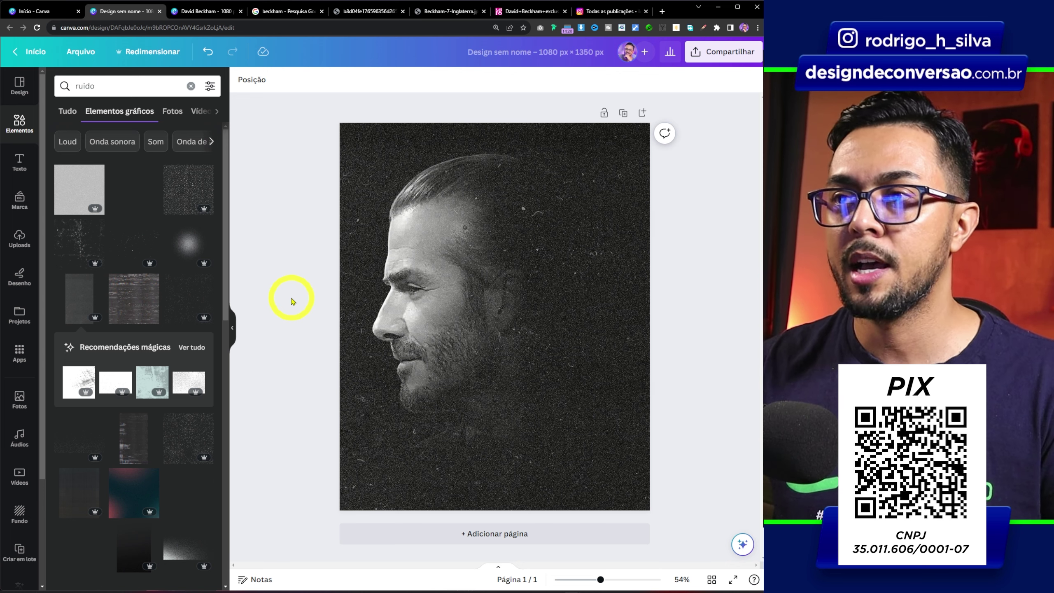
Step: Copy the Beckham-7-Inglaterra.jpg photo of the player kicking from its browser tab and paste it into the Canva design
left_click(453, 12)
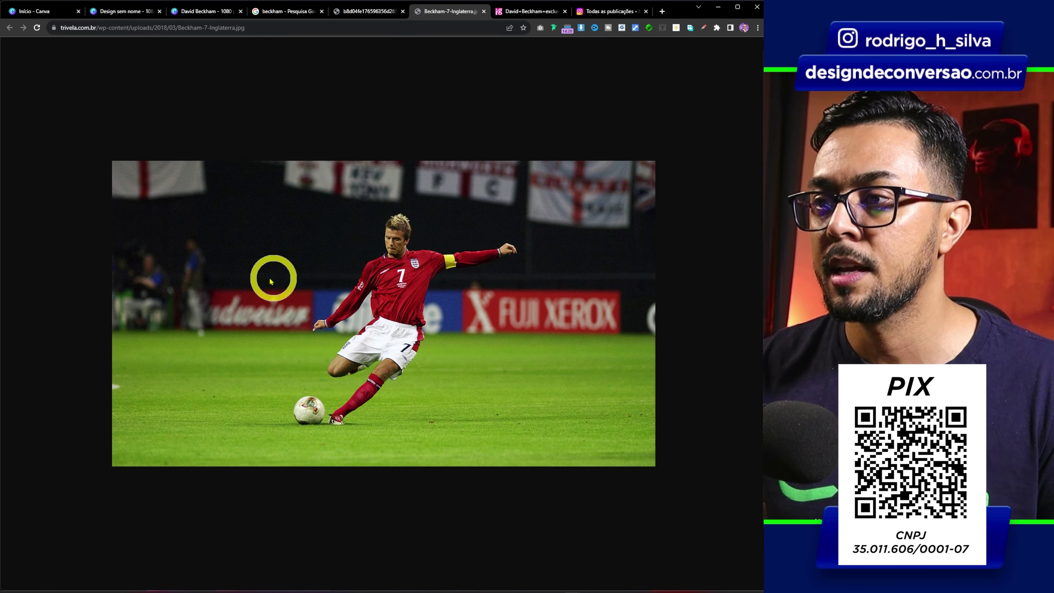
right_click(248, 285)
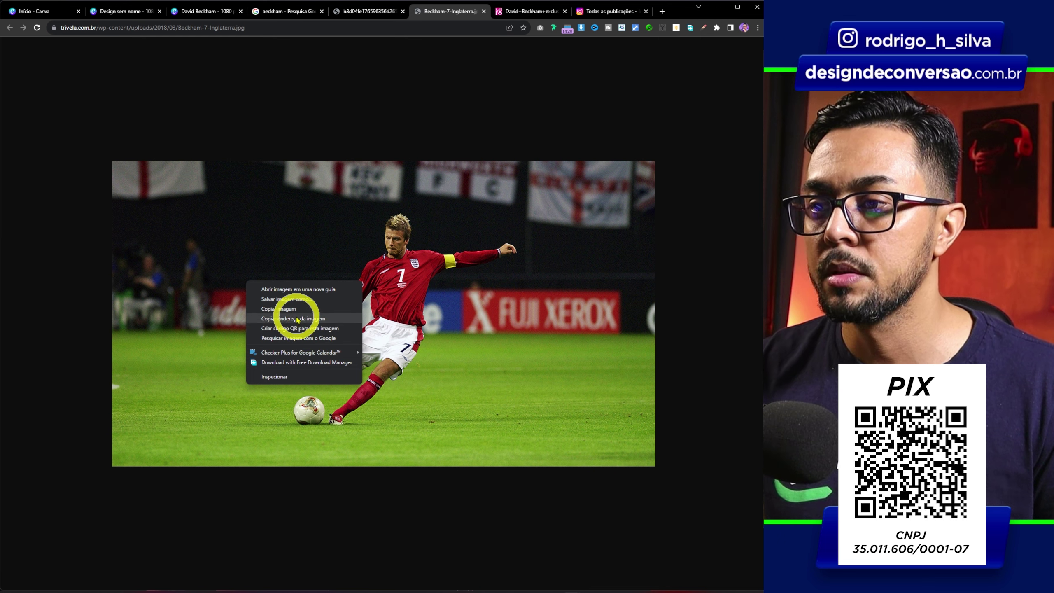
left_click(294, 310)
left_click(124, 12)
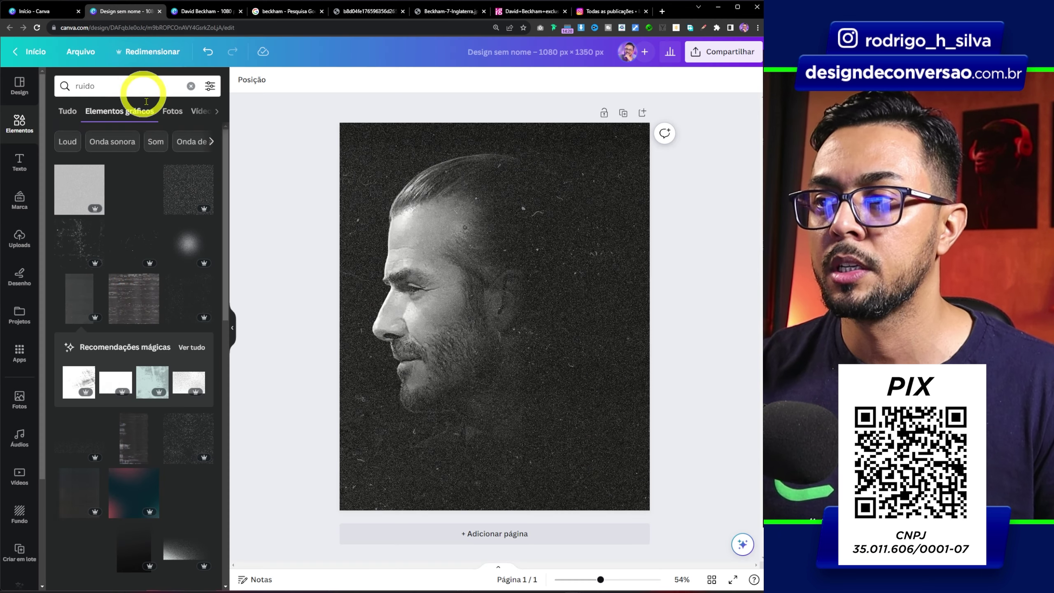
key("ctrl+v")
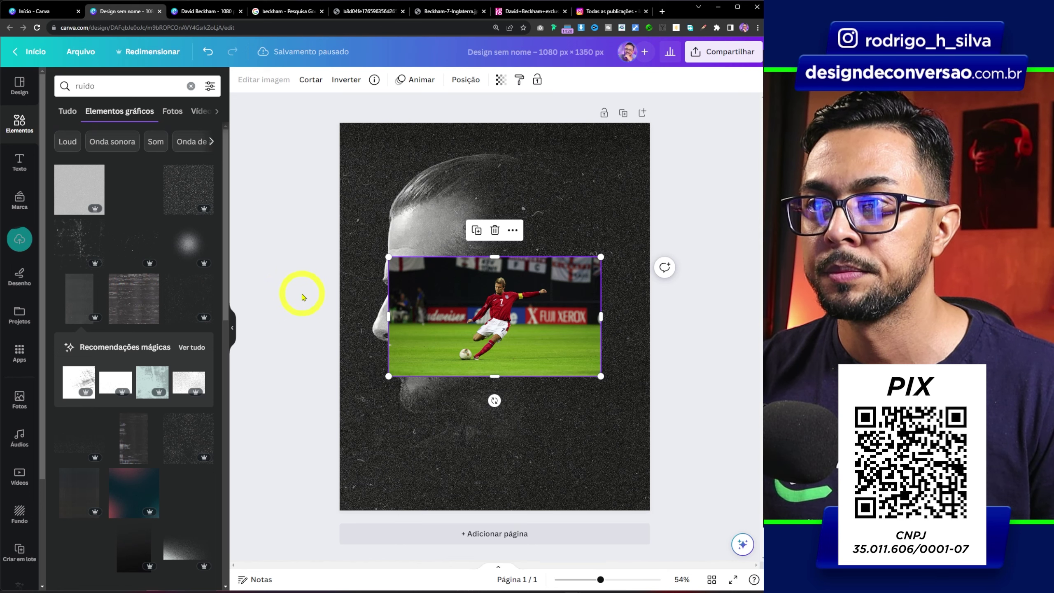
Step: Remove the background of the pasted player photo and crop its sides close to the player and ball
left_click(266, 80)
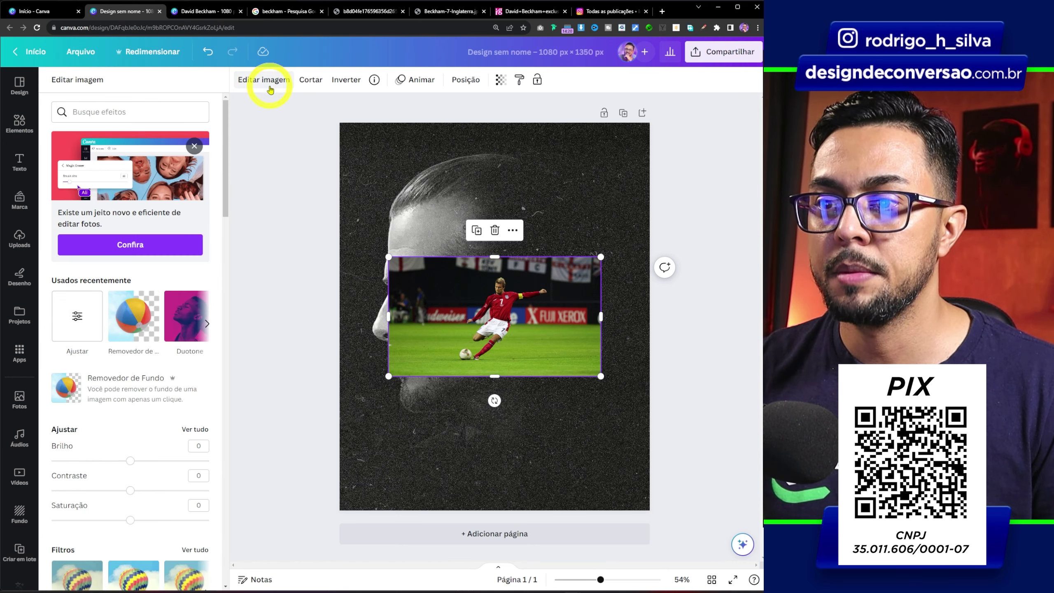
left_click(133, 315)
left_click(168, 574)
left_click_drag(388, 316, 456, 328)
left_click_drag(598, 316, 555, 306)
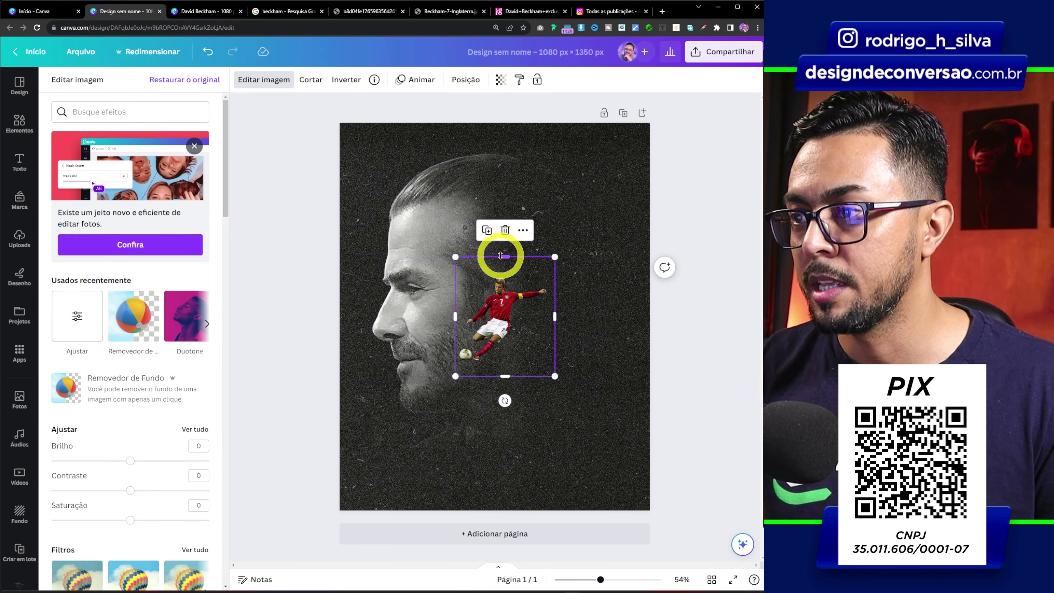
Step: Enlarge the player cutout to almost the page's width and position it in front of the portrait
left_click_drag(555, 258, 649, 183)
left_click_drag(491, 243, 510, 256)
left_click_drag(649, 184, 653, 181)
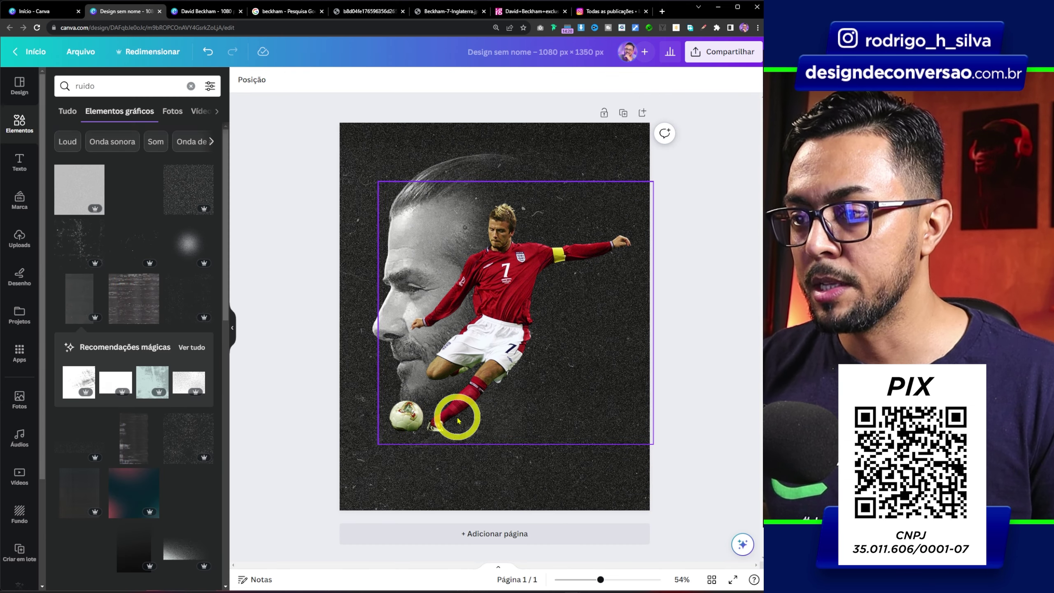
left_click(460, 445)
Step: Search the elements for "shadow" and add the slanted soft shadow graphic to the page
left_click(124, 85)
key("ctrl+a")
type("shadow")
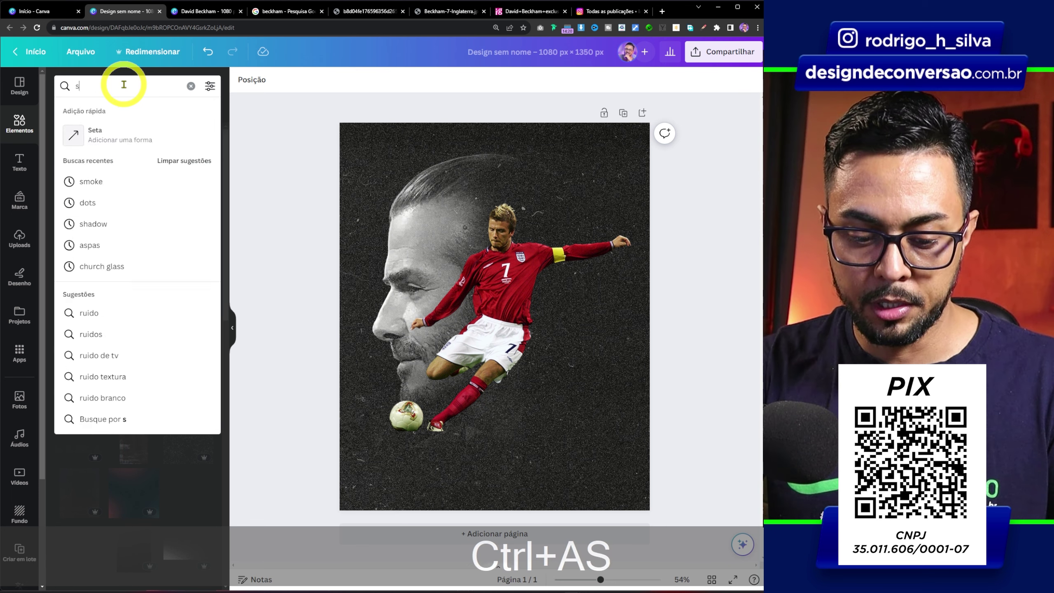
key("Return")
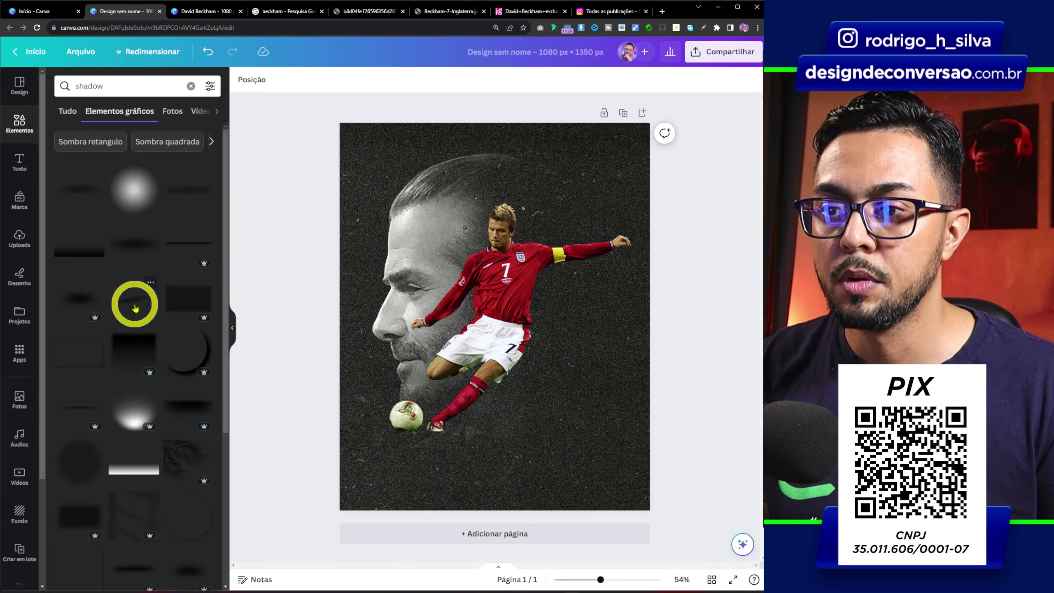
left_click(133, 307)
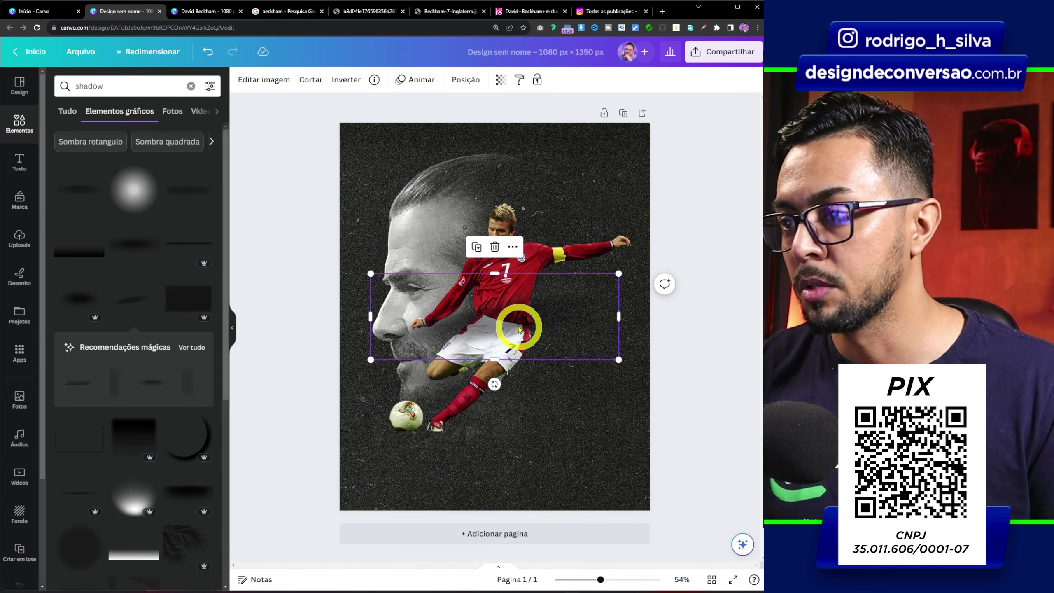
Step: Place the shadow beneath the player's foot and ball, tilt it slightly clockwise, and scale it to about 685 × 238 px
left_click_drag(517, 323, 578, 455)
left_click_drag(494, 489, 489, 488)
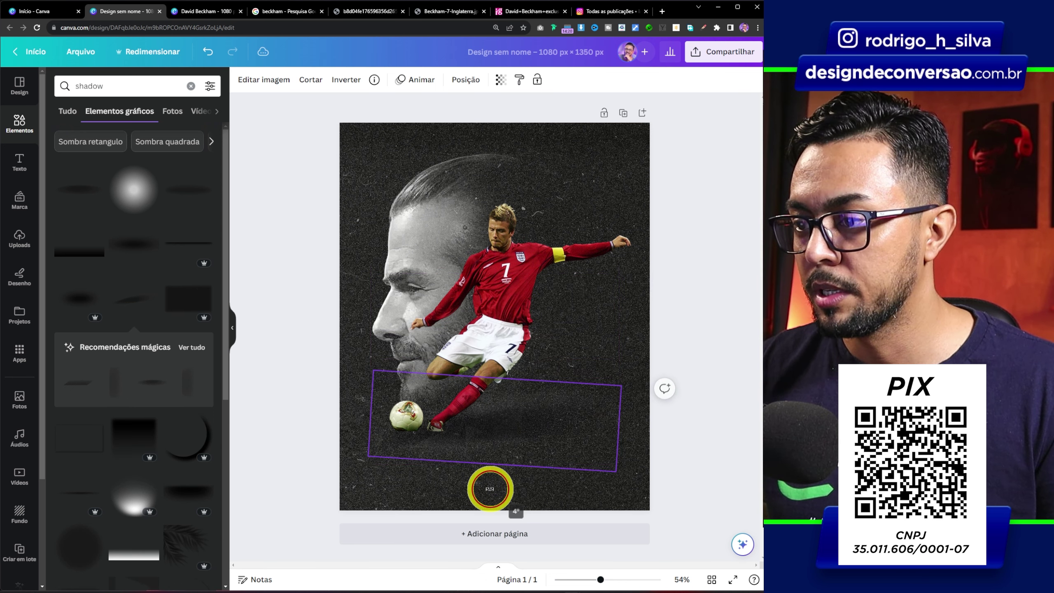
left_click_drag(603, 483, 555, 461)
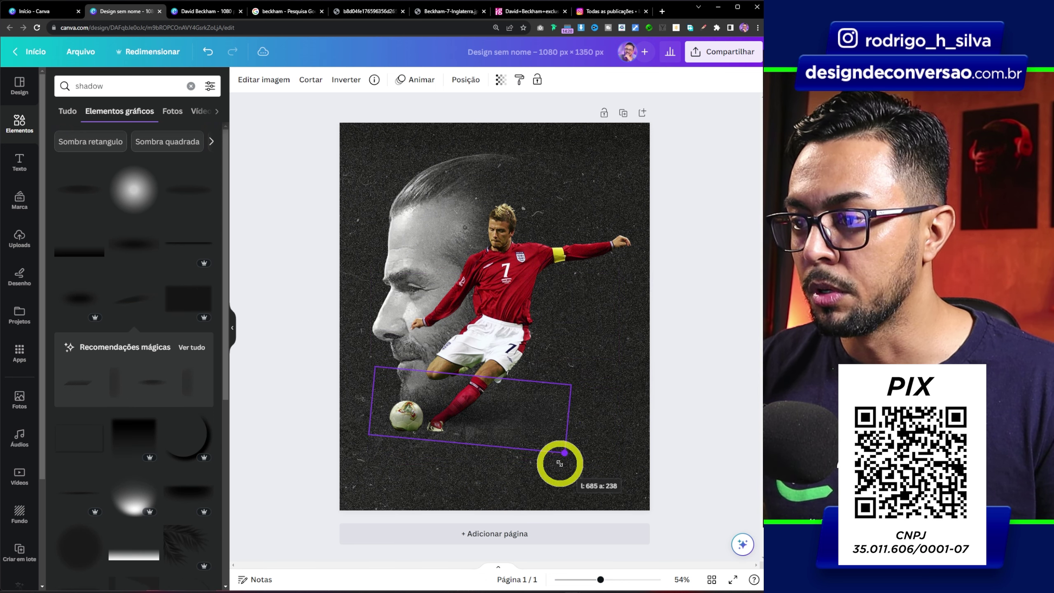
left_click_drag(493, 427, 493, 426)
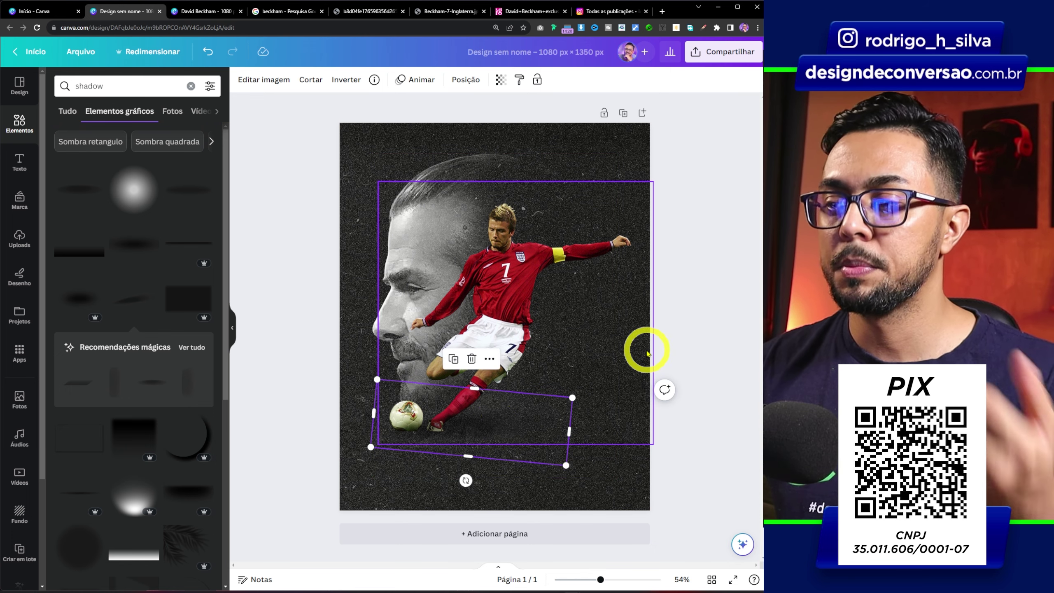
Step: Duplicate the shadow twice to darken the ground under the player
key("ctrl+c")
key("ctrl+v")
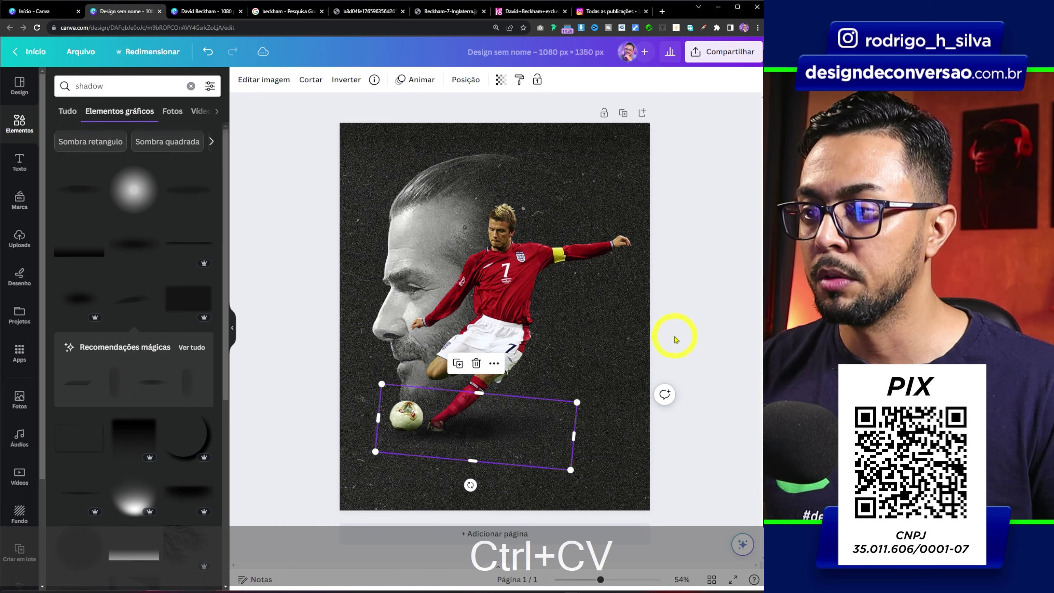
key("ctrl+v")
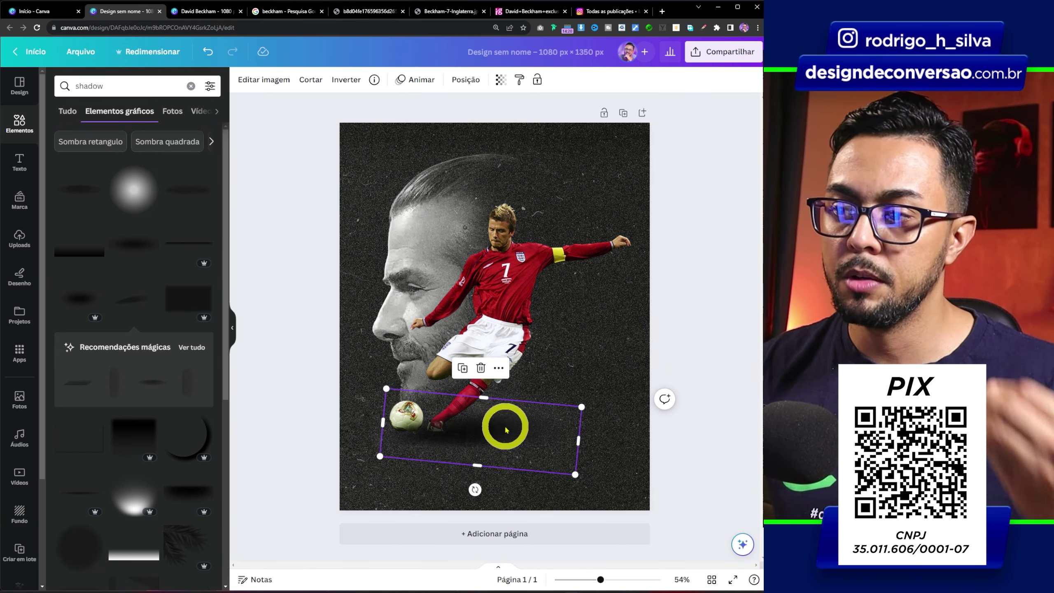
left_click_drag(599, 580, 612, 579)
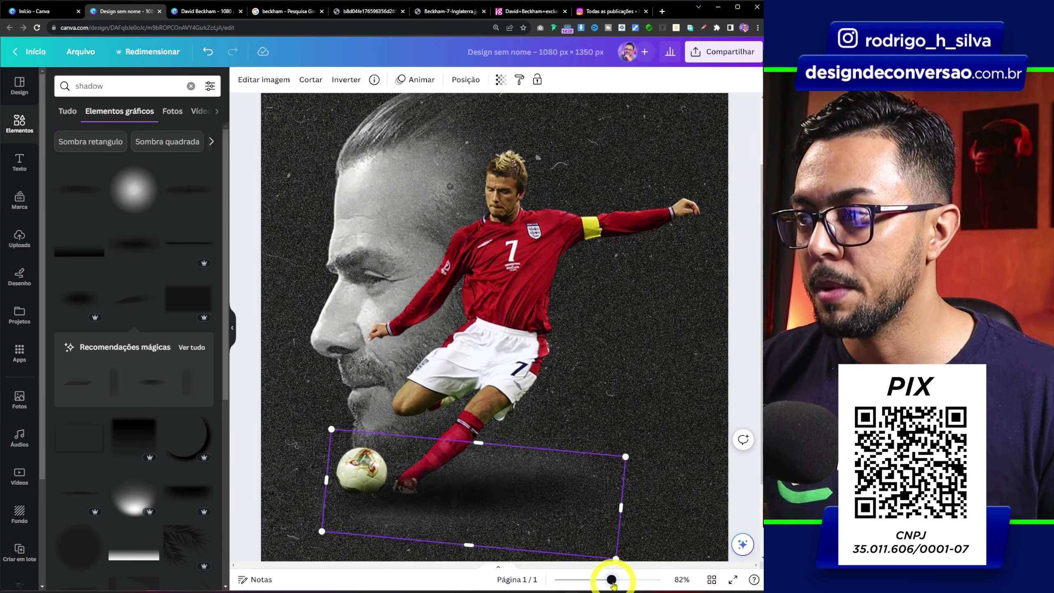
Step: Scale two of the shadow copies down to successively smaller sizes and nest them beneath the player's foot and ball
left_click_drag(623, 454, 485, 428)
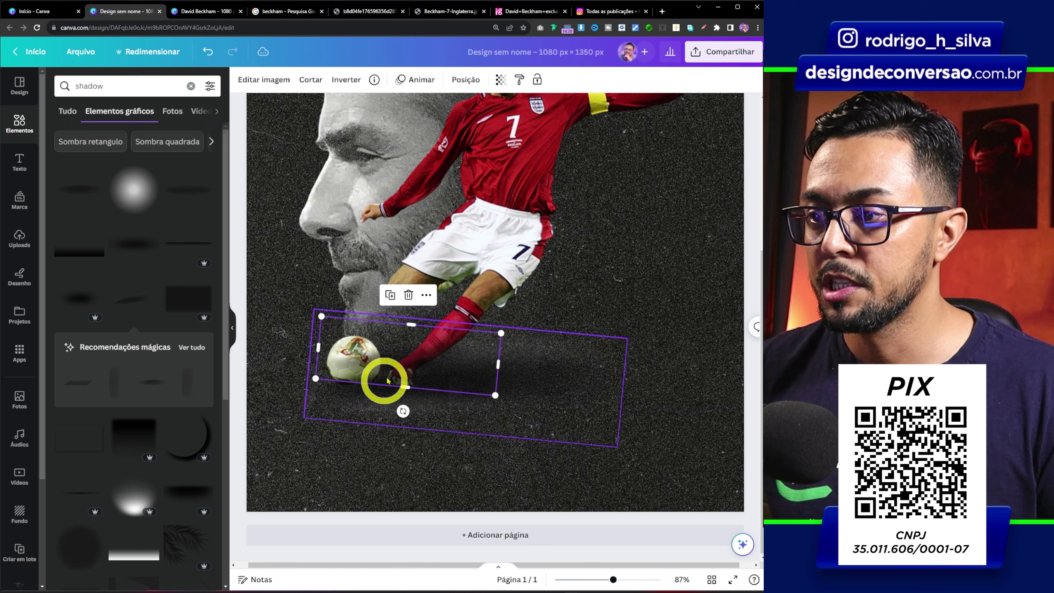
left_click_drag(395, 358, 402, 377)
key("ctrl+z")
key("ctrl+z")
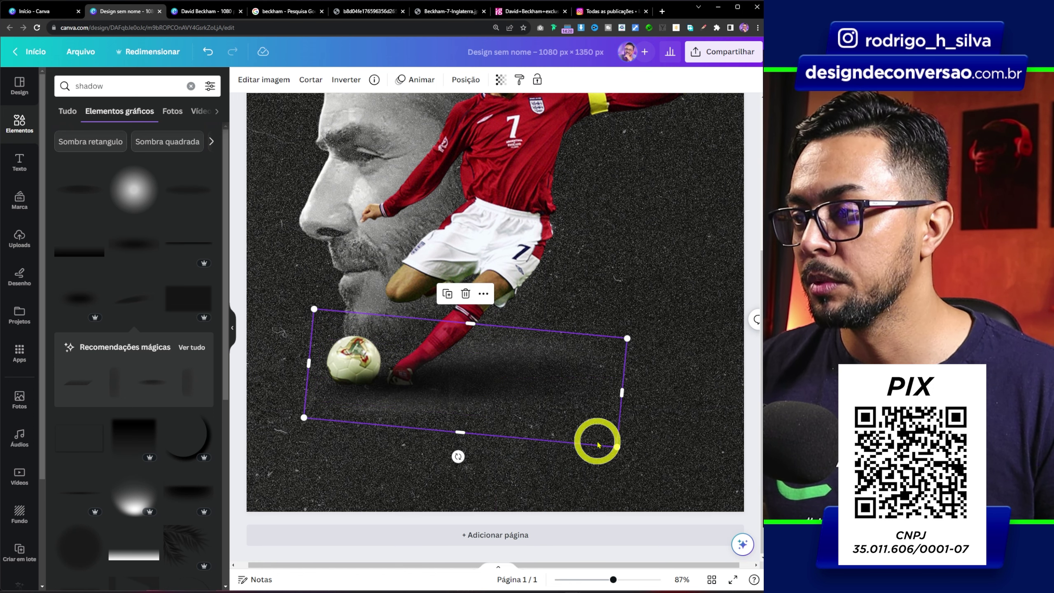
left_click_drag(615, 446, 583, 431)
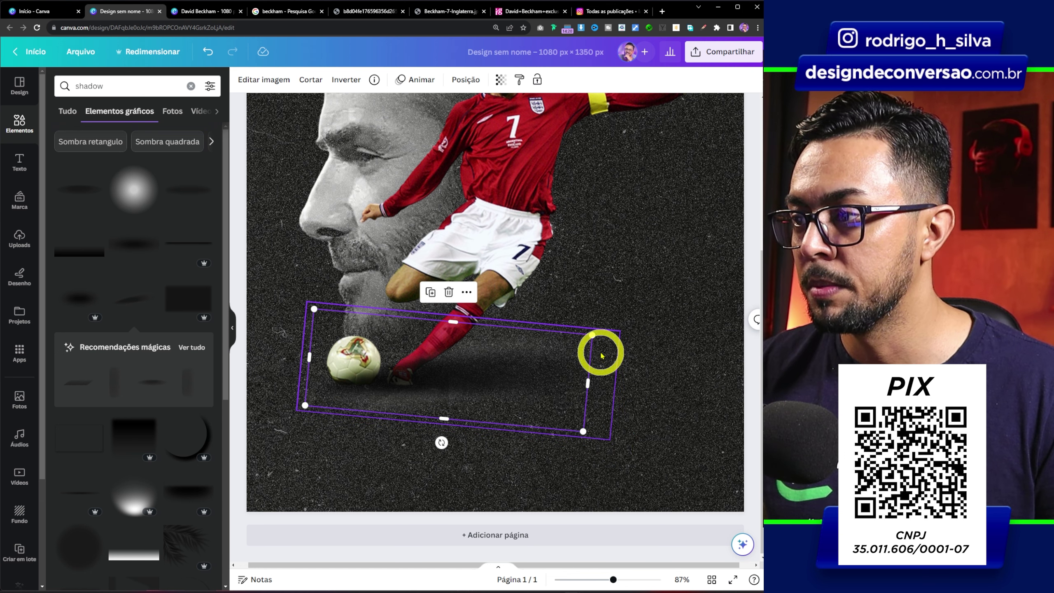
left_click_drag(593, 334, 560, 343)
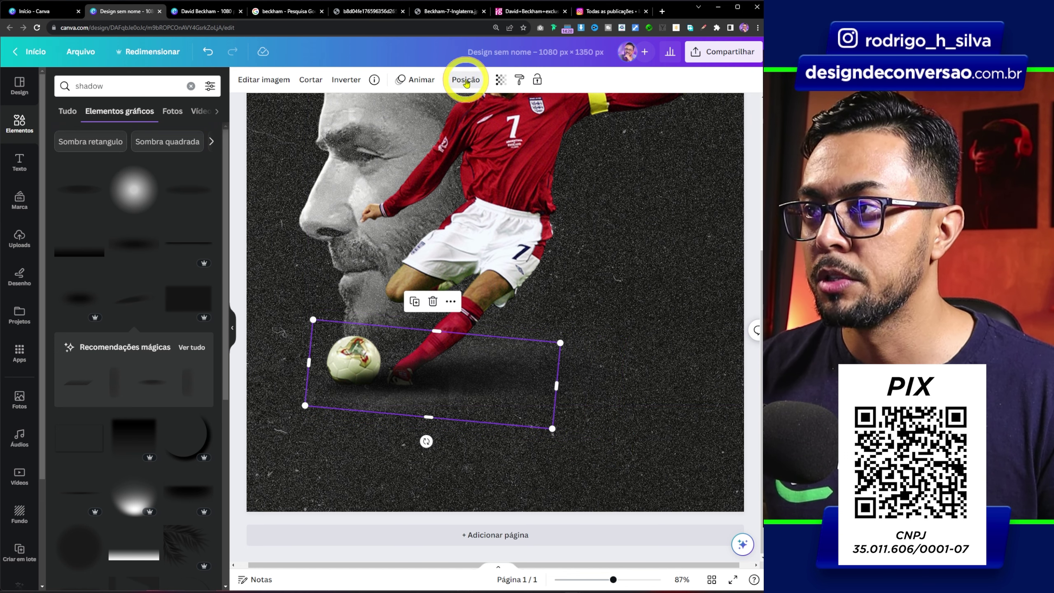
Step: Move all three shadow layers behind the player cutout in the layer order
left_click(466, 80)
left_click(175, 81)
left_click(166, 156, "shift")
left_click(155, 212, "shift")
left_click_drag(164, 216, 157, 261)
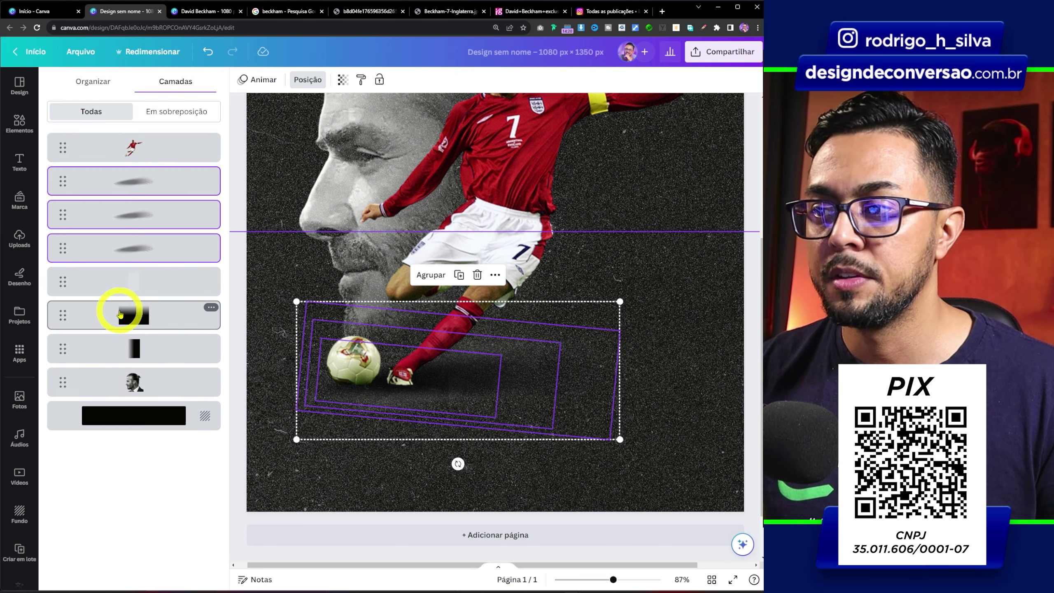
Step: Group the player cutout with its three shadows
left_click(168, 148, "shift")
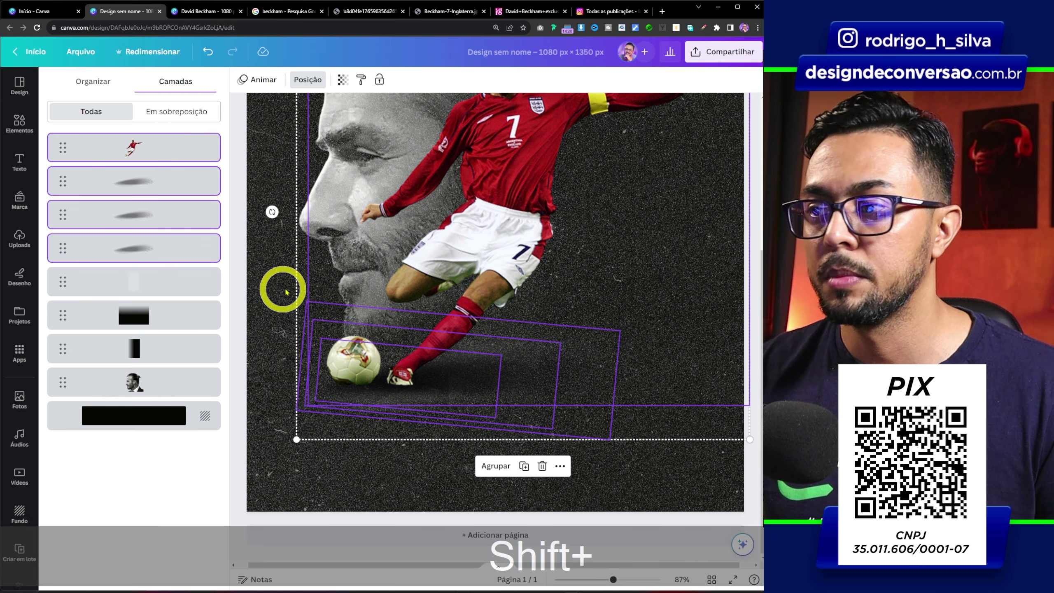
left_click(494, 466)
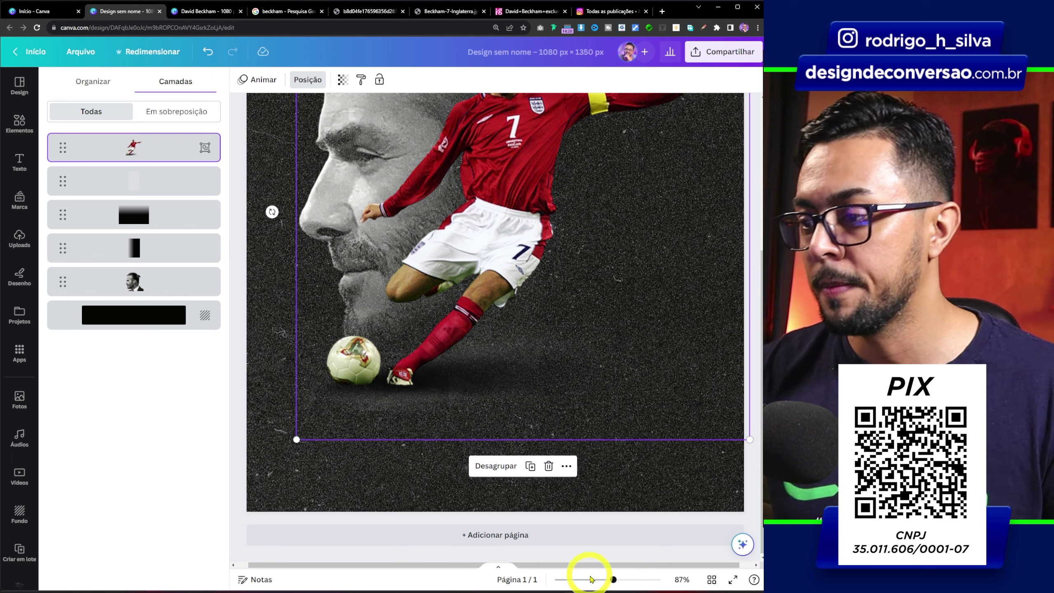
left_click_drag(613, 579, 601, 579)
scroll(727, 285, "down", 2)
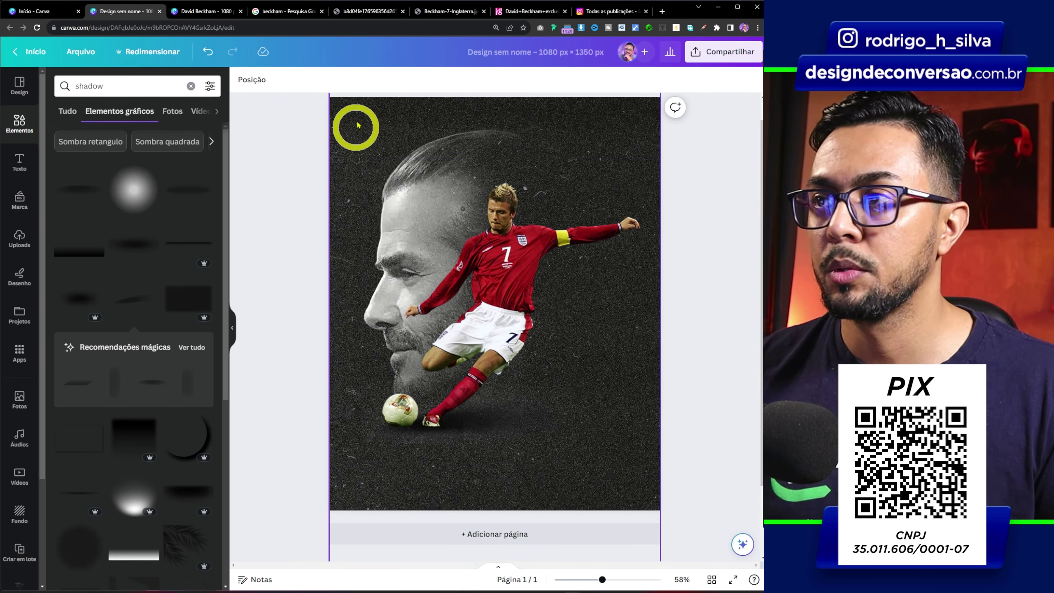
Step: Copy the signed Real Madrid card image from its browser tab and paste it onto the Canva page
left_click(529, 12)
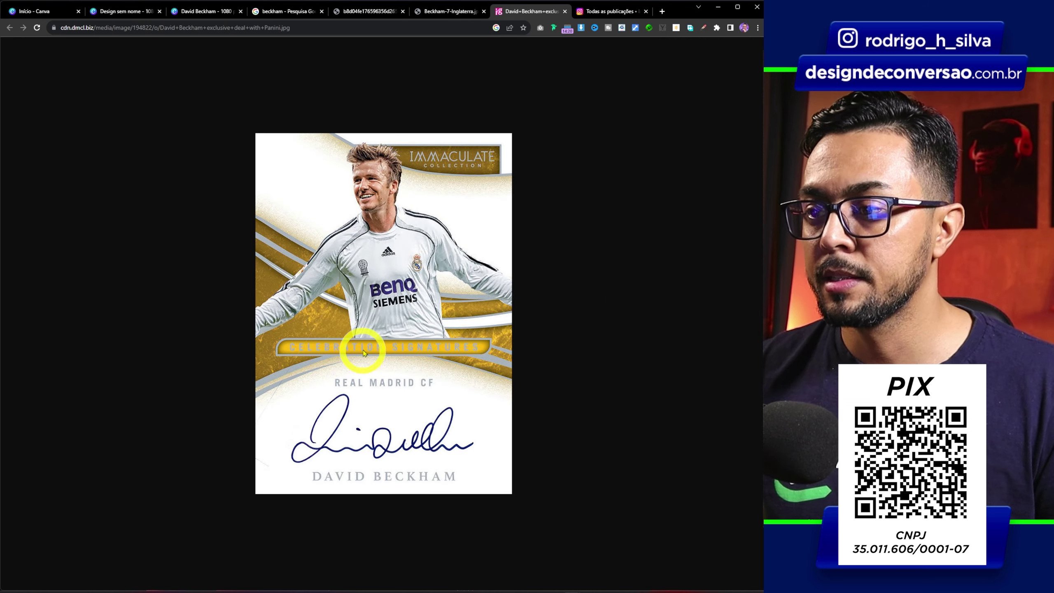
left_click(381, 325)
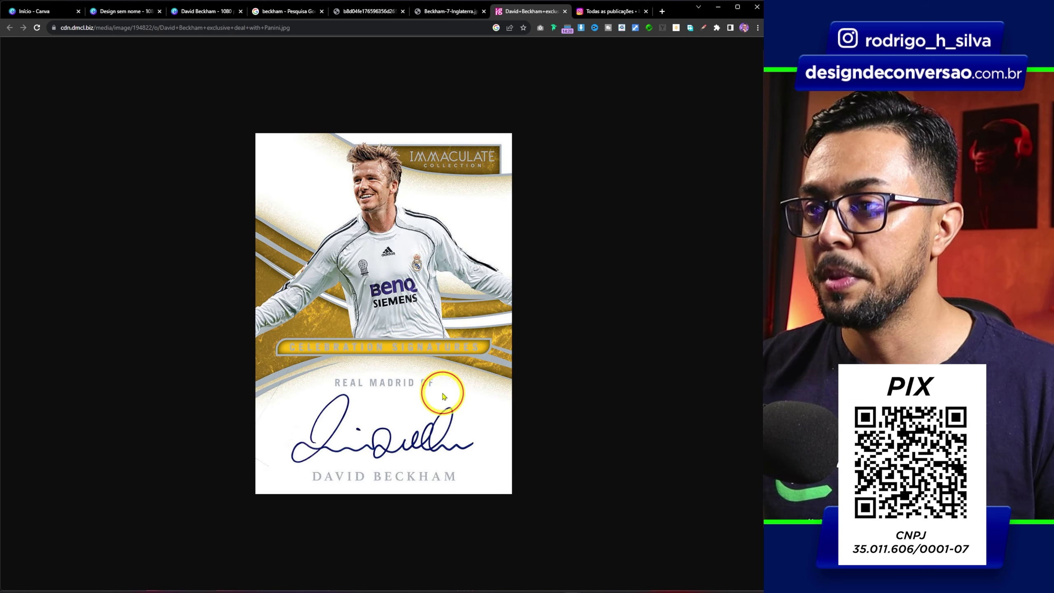
key("ctrl+2")
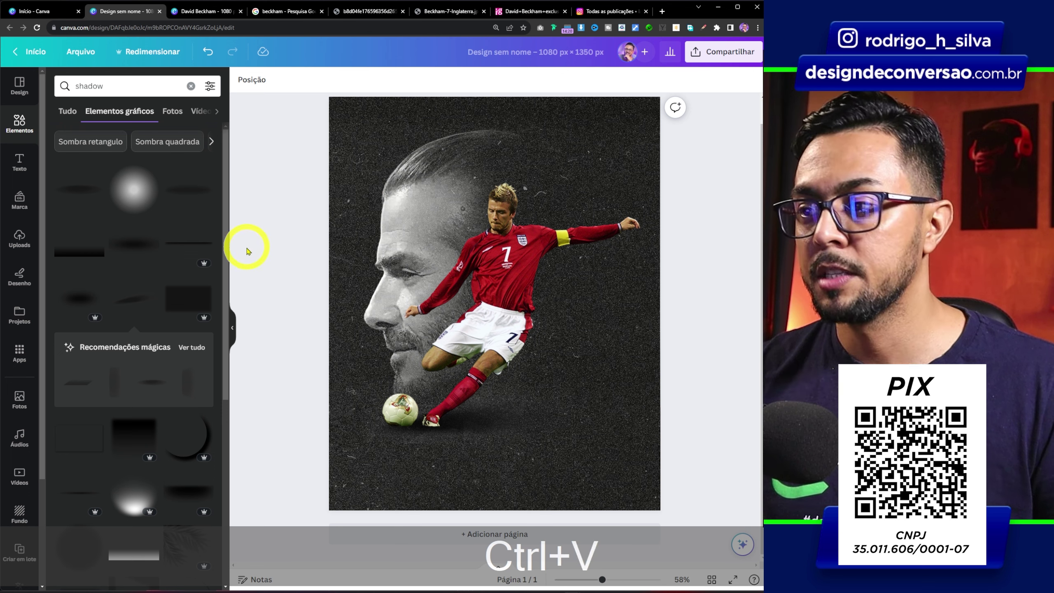
key("ctrl+v")
Step: Crop the pasted card image on all four sides down to just the signature
mouse_move(494, 174)
left_mouse_down()
mouse_move(482, 209)
mouse_move(485, 360)
left_mouse_up()
left_click_drag(494, 434, 505, 414)
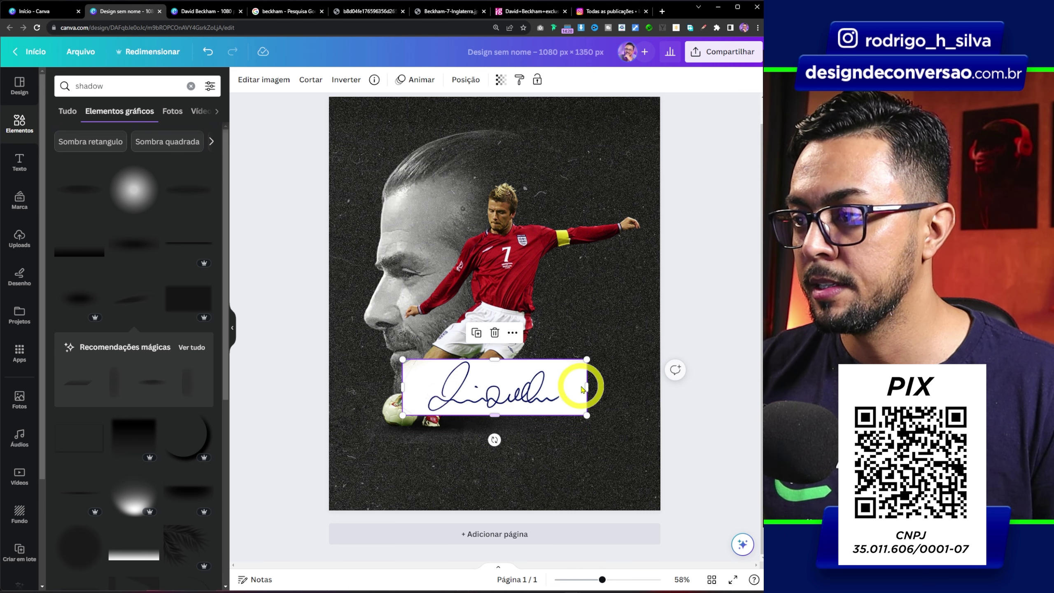
left_click_drag(583, 386, 566, 386)
left_click_drag(404, 385, 426, 386)
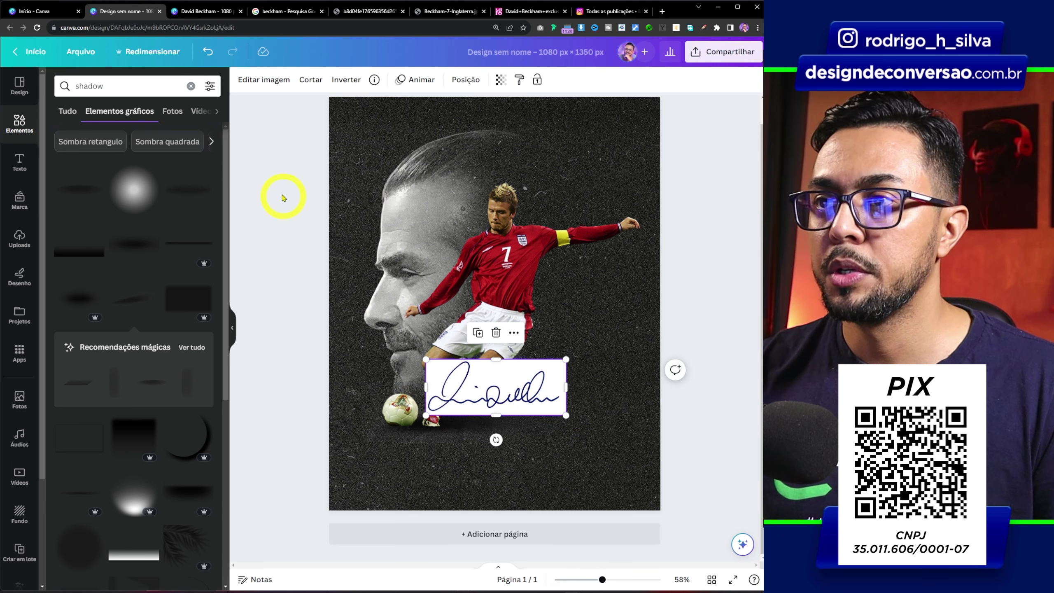
Step: Remove the background from the signature image and place it beside the player's kicking leg
left_click(268, 81)
left_click(93, 320)
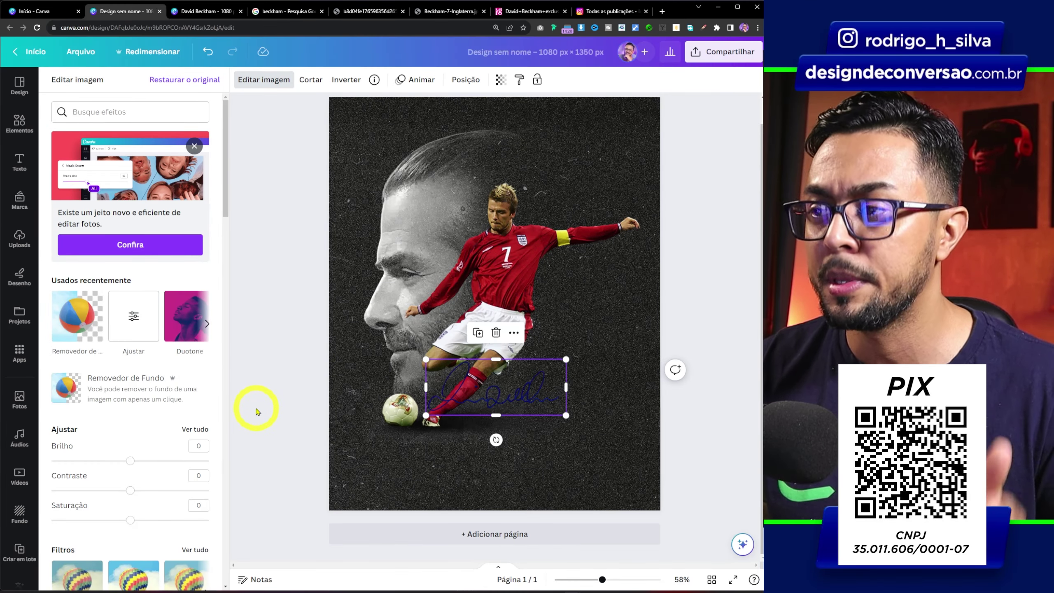
mouse_move(524, 396)
left_mouse_down()
mouse_move(555, 372)
mouse_move(574, 382)
left_mouse_up()
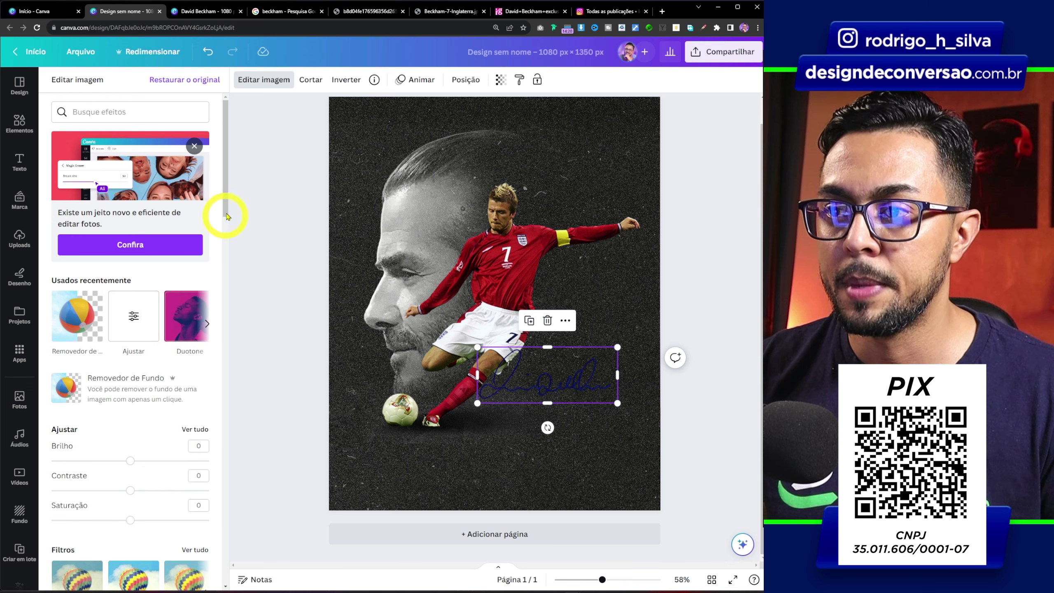
Step: Apply the Duotone effect Cereja to the signature with its shadow colour set to white
left_click_drag(225, 159, 203, 534)
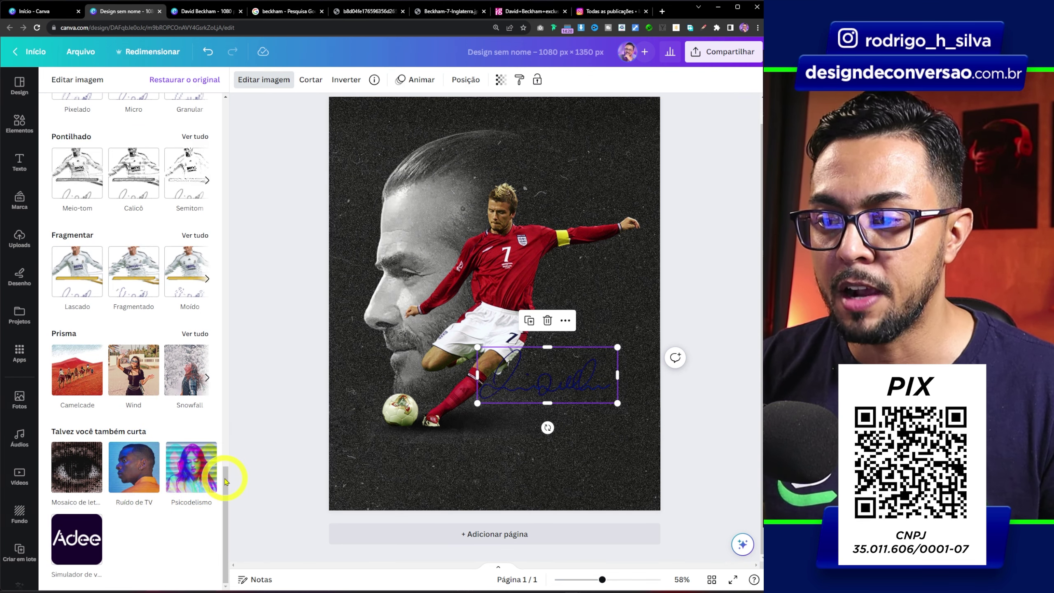
scroll(225, 482, "up", 15)
left_click(184, 326)
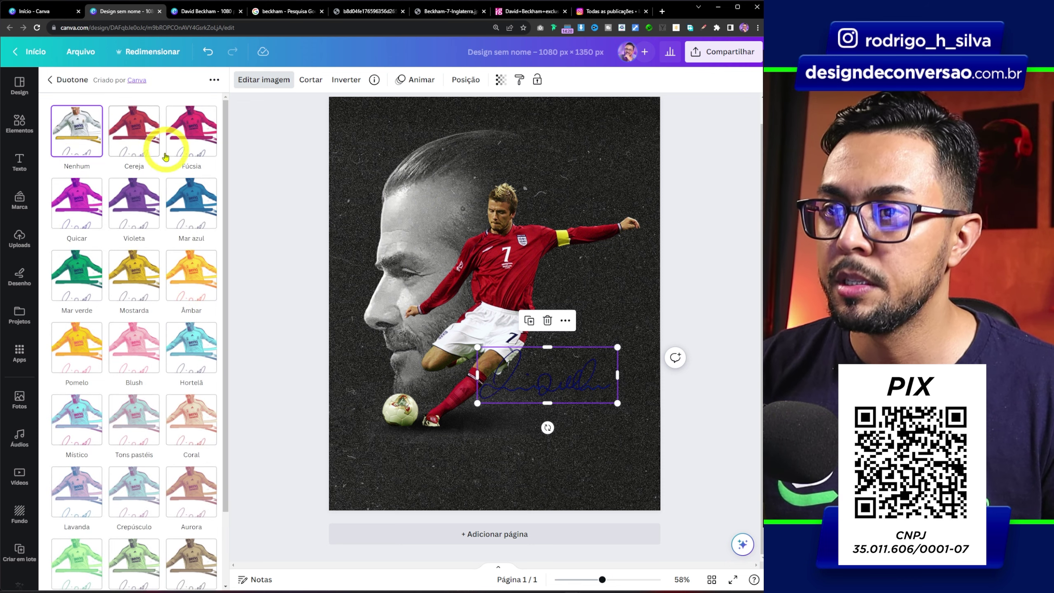
left_click(135, 130)
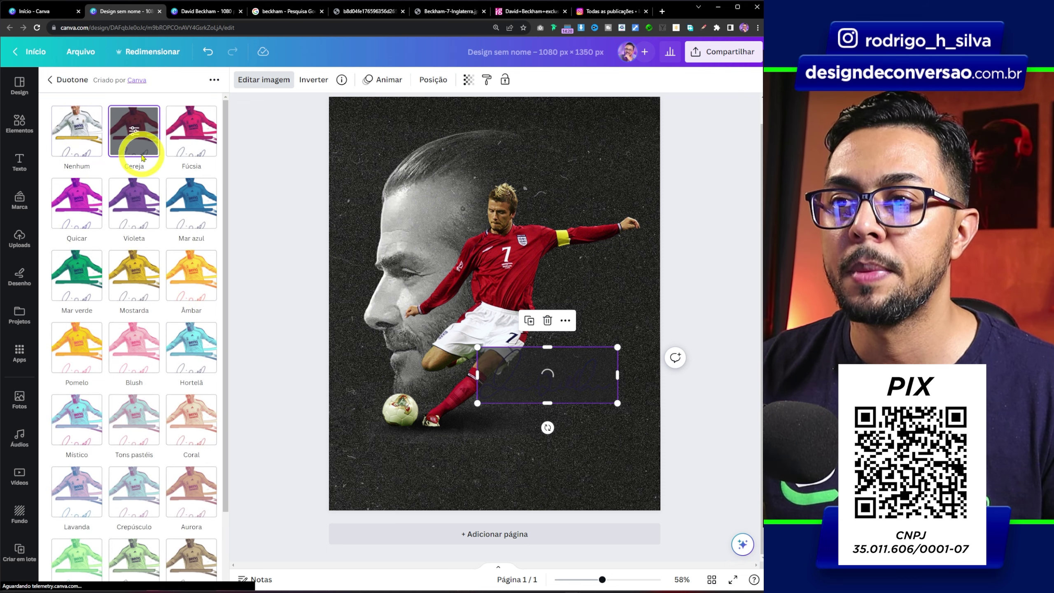
left_click(134, 133)
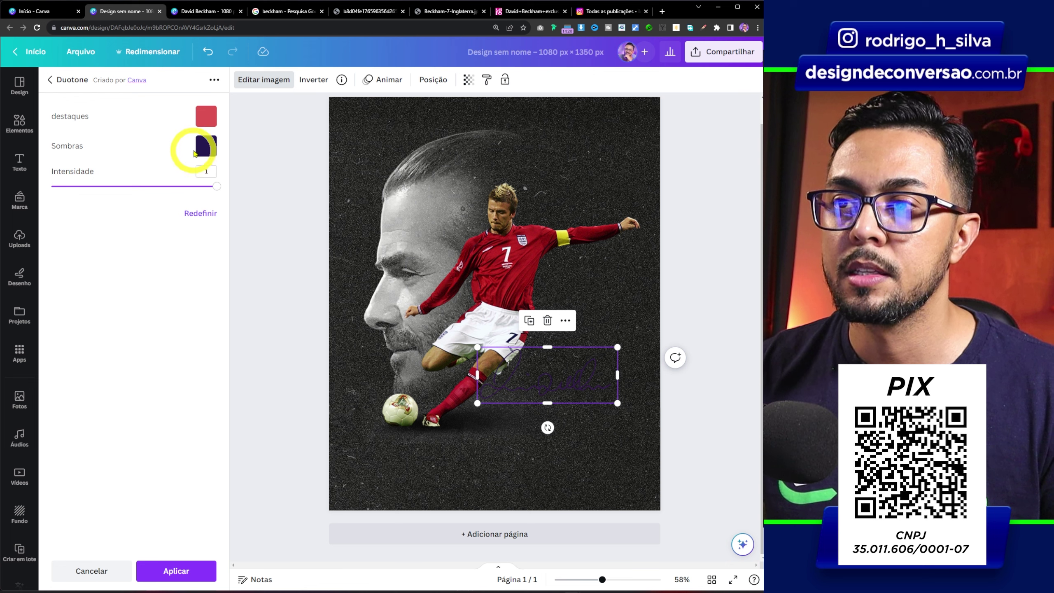
left_click(205, 147)
left_click(260, 266)
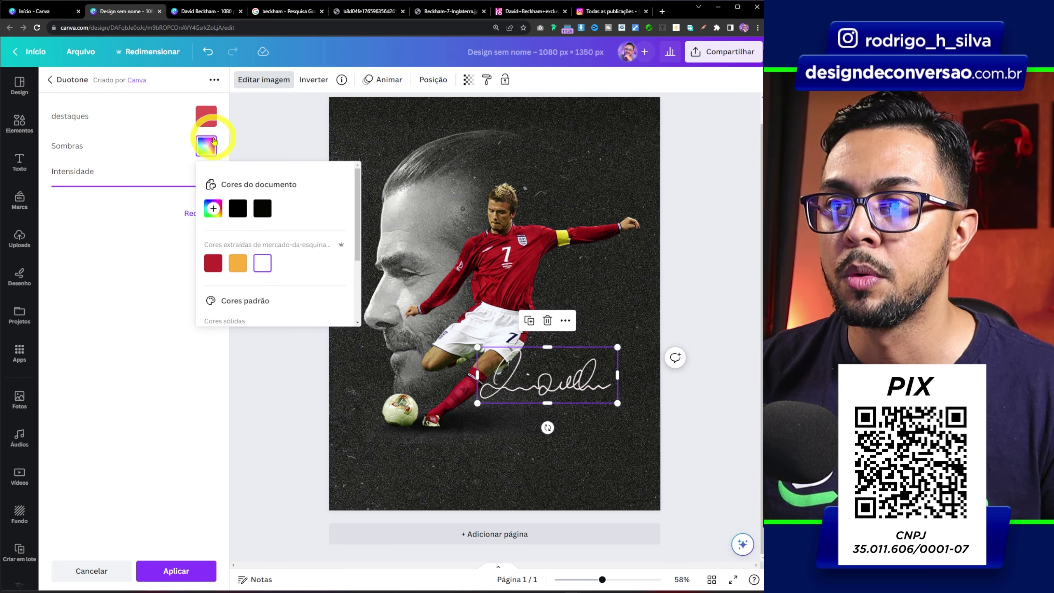
left_click(166, 569)
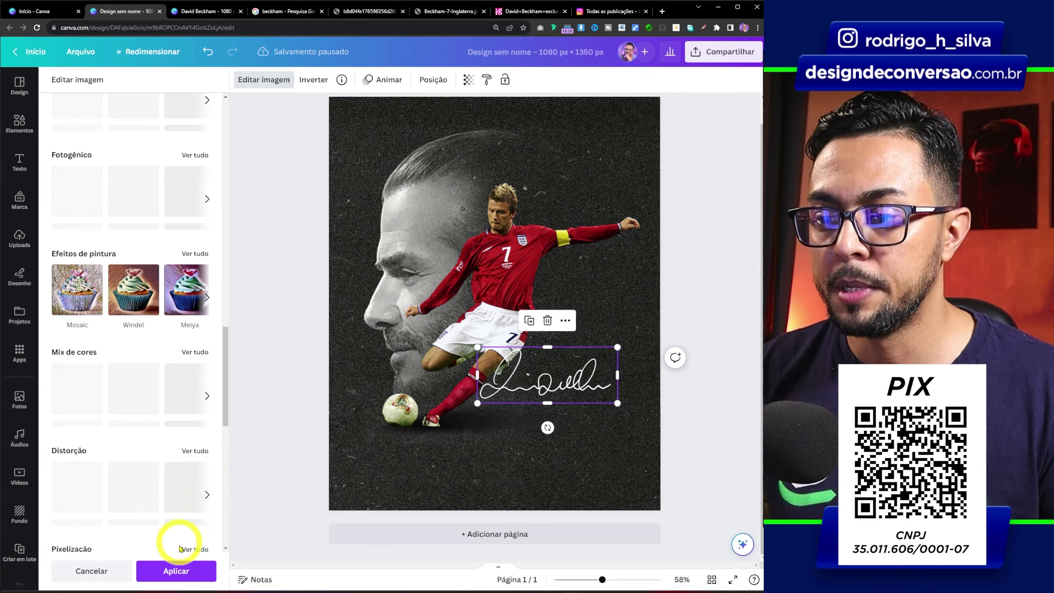
left_click(168, 571)
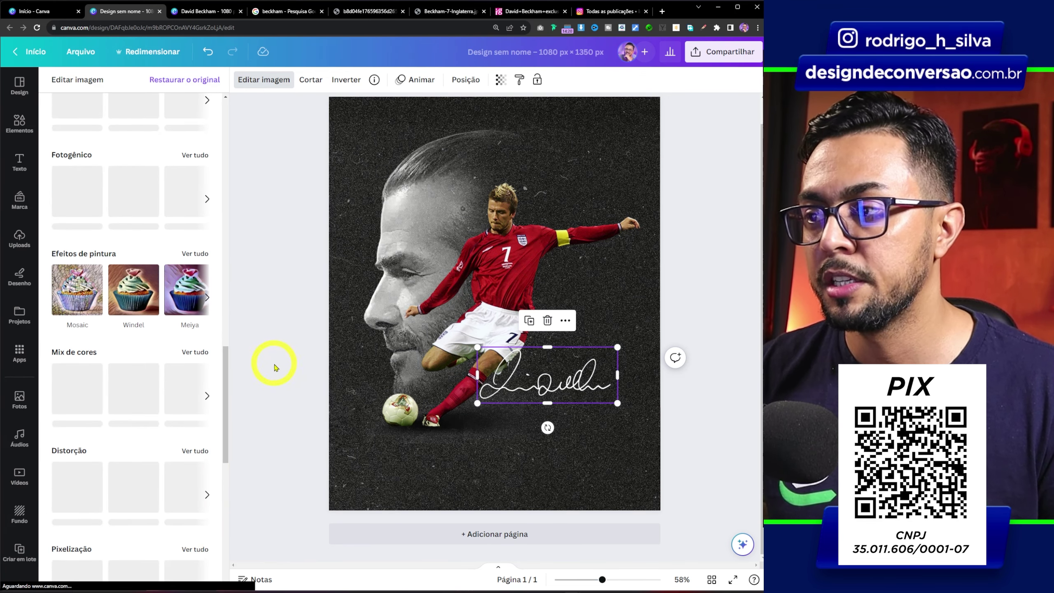
Step: Rotate the signature to about -13° and place it below the player's outstretched arm, beside the torso
left_click_drag(547, 427, 560, 426)
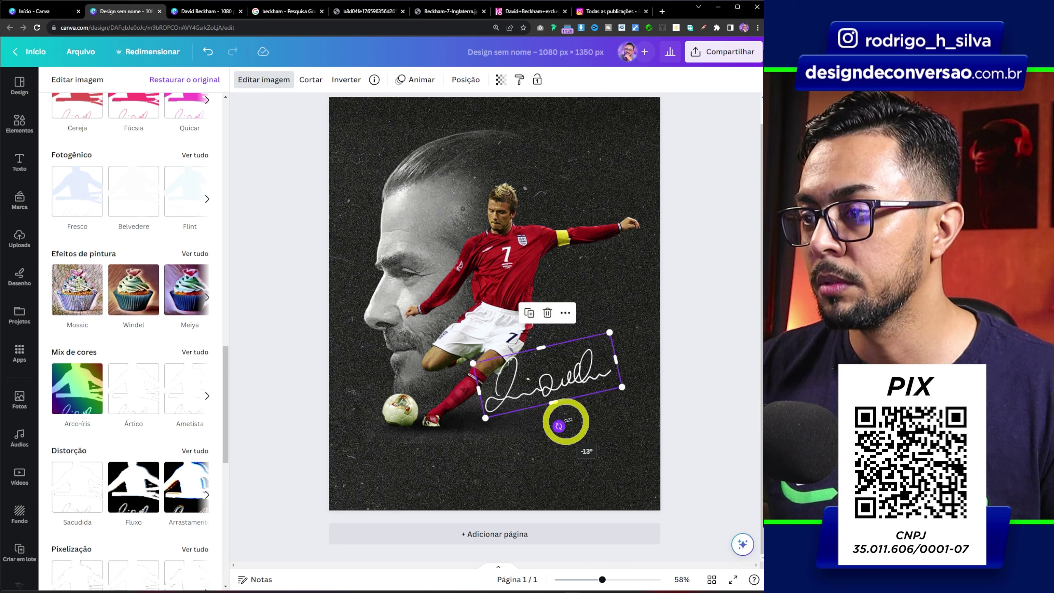
left_click_drag(619, 389, 618, 388)
mouse_move(559, 372)
left_mouse_down()
mouse_move(600, 293)
mouse_move(591, 268)
left_mouse_up()
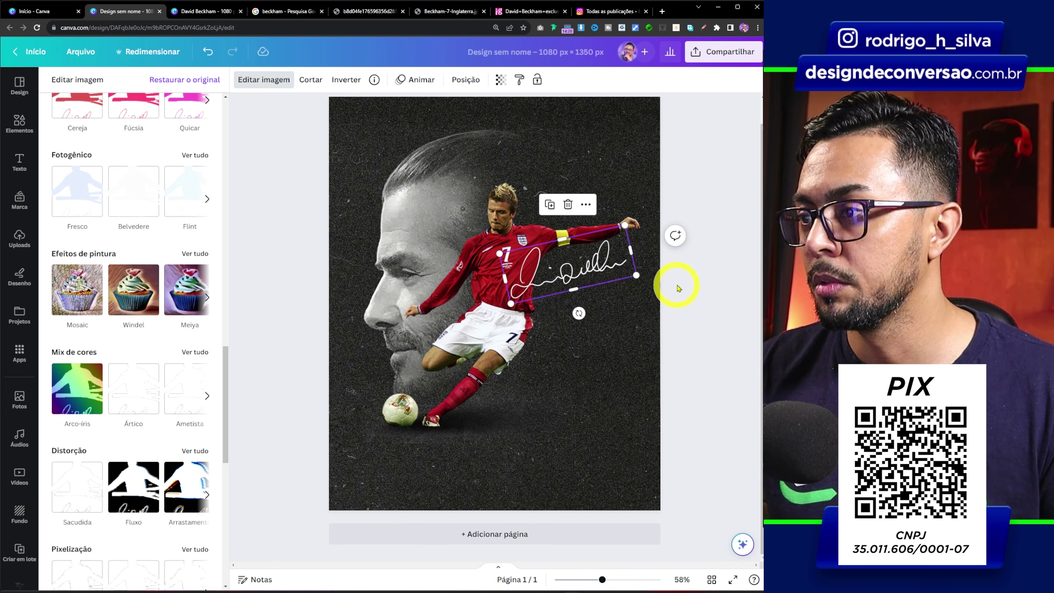
left_click(700, 307)
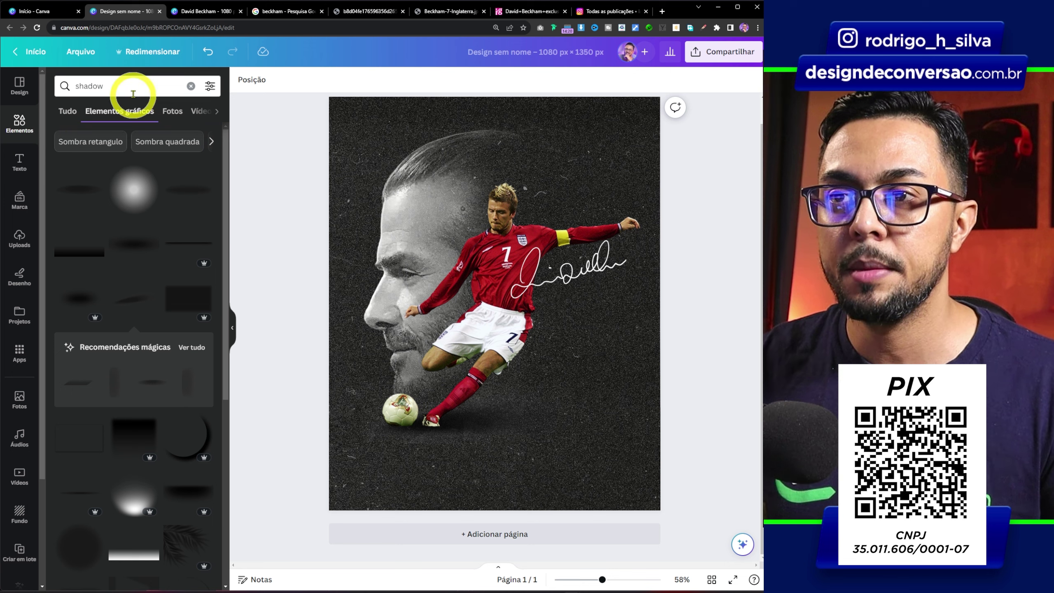
Step: Search the graphic elements for "dots" and add the triangular dot pattern to the page
left_click(116, 83)
key("ctrl+a")
type("dots")
key("Return")
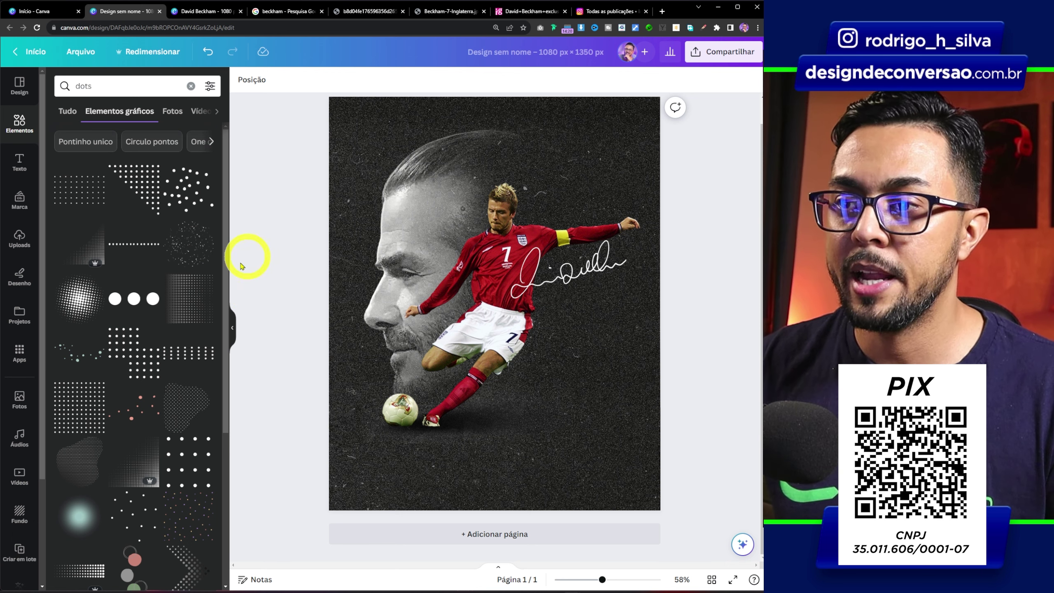
left_click_drag(230, 274, 260, 336)
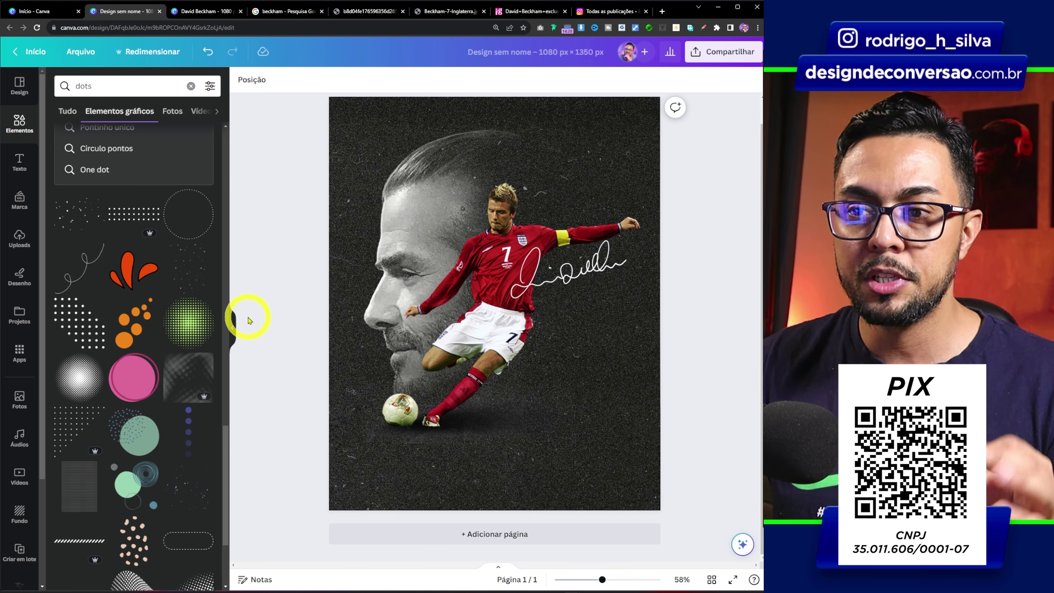
left_click(68, 432)
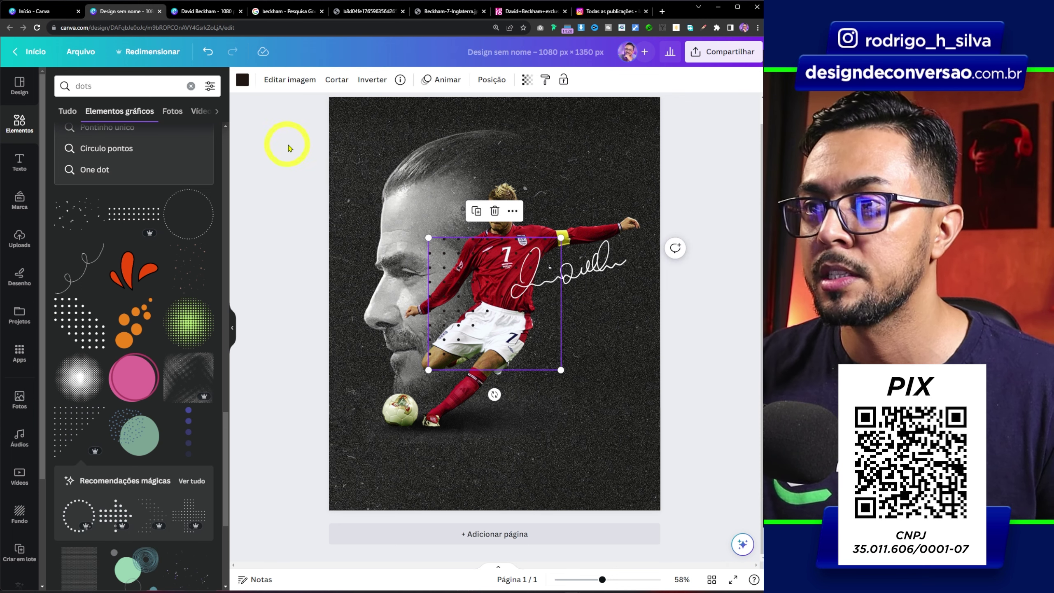
Step: Recolour the dot pattern white and set its transparency value to 50
left_click(243, 80)
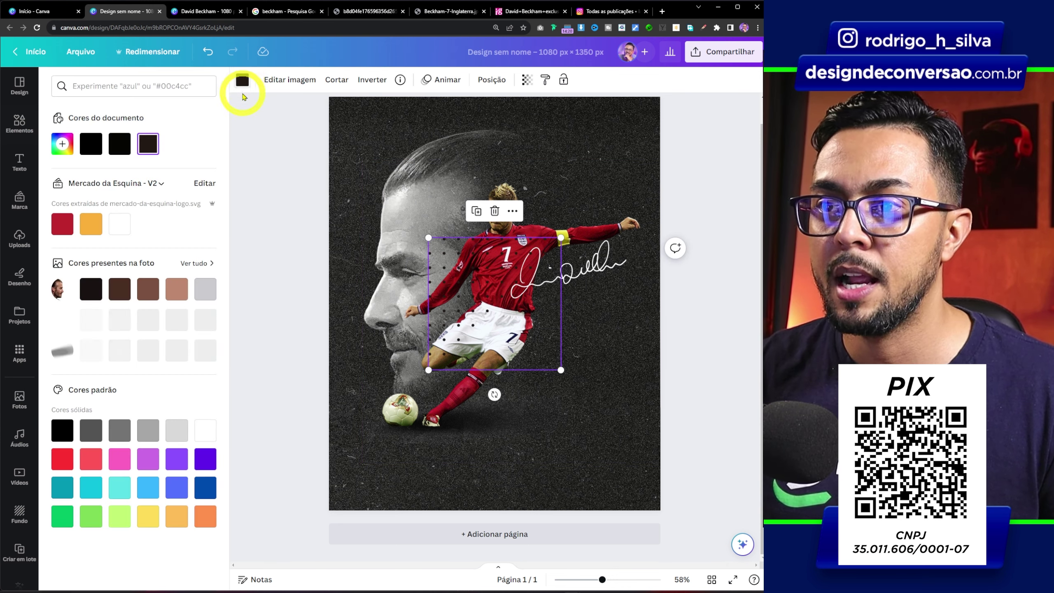
left_click(205, 432)
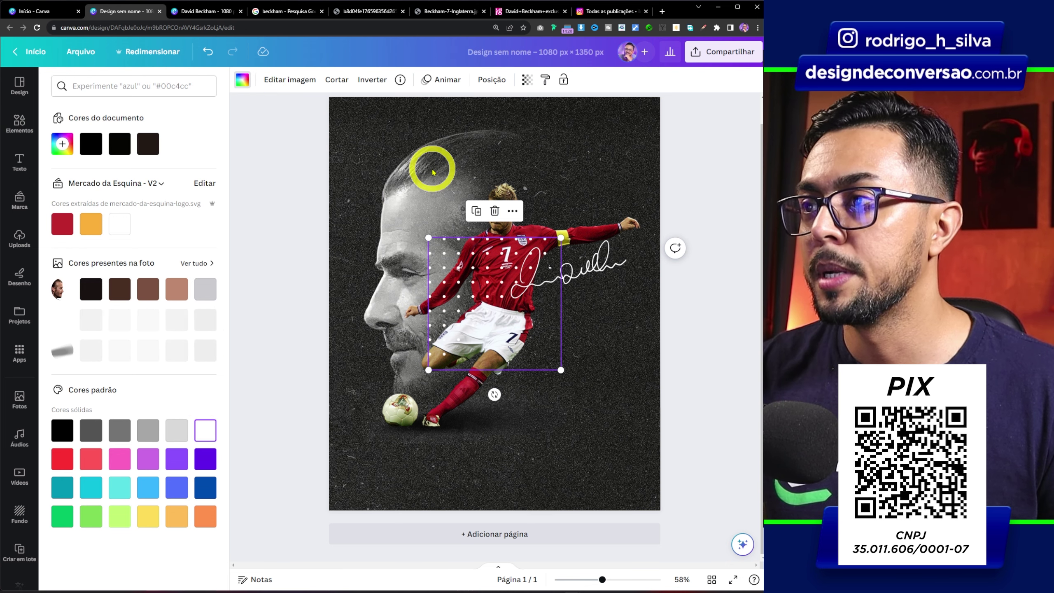
left_click(526, 80)
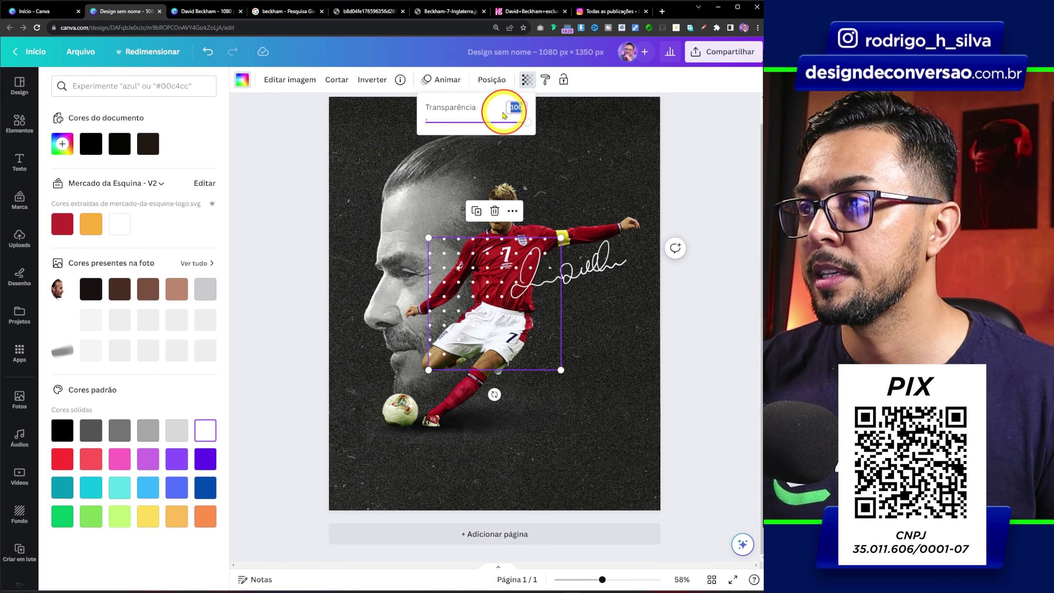
type("50")
Step: Rotate and resize the dot pattern above the player's outstretched arm, and place a larger, differently rotated copy below the signature
left_click_drag(494, 394, 560, 237)
left_click_drag(588, 303, 573, 172)
mouse_move(636, 161)
left_mouse_down()
mouse_move(622, 158)
mouse_move(559, 432)
left_mouse_up()
key("ctrl+c")
key("ctrl+v")
left_click_drag(601, 325, 590, 349)
left_click(708, 244)
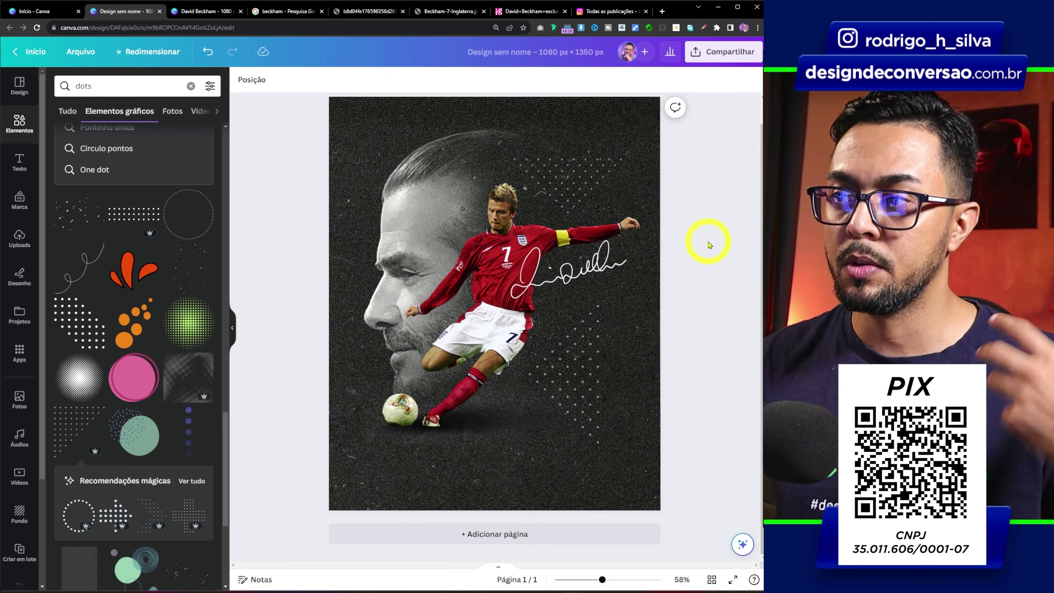
Step: Increase the opacity of both dot patterns together
left_click(588, 355)
left_click(580, 186, "shift")
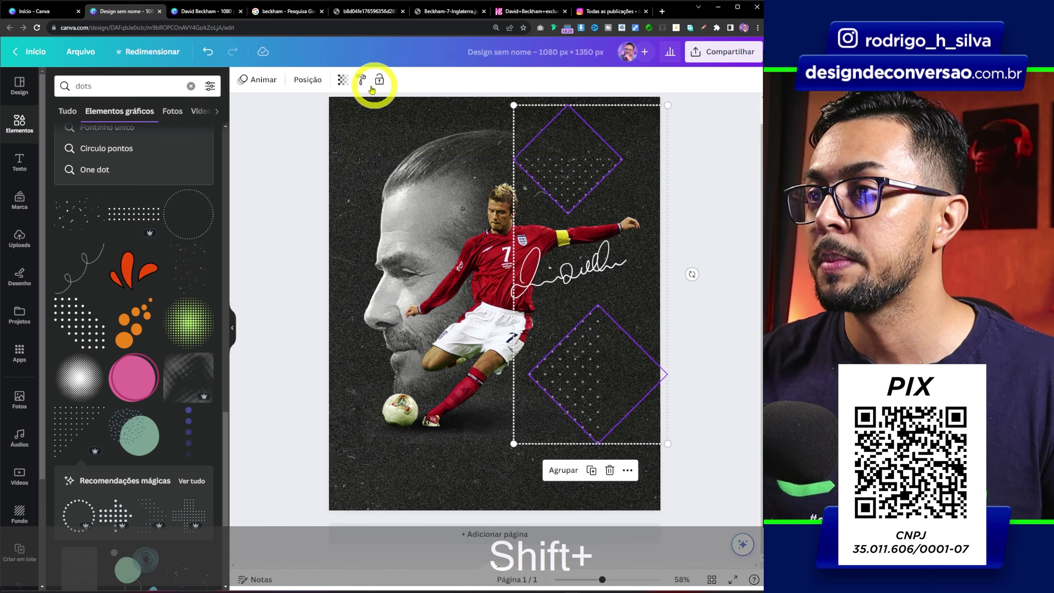
left_click(344, 83)
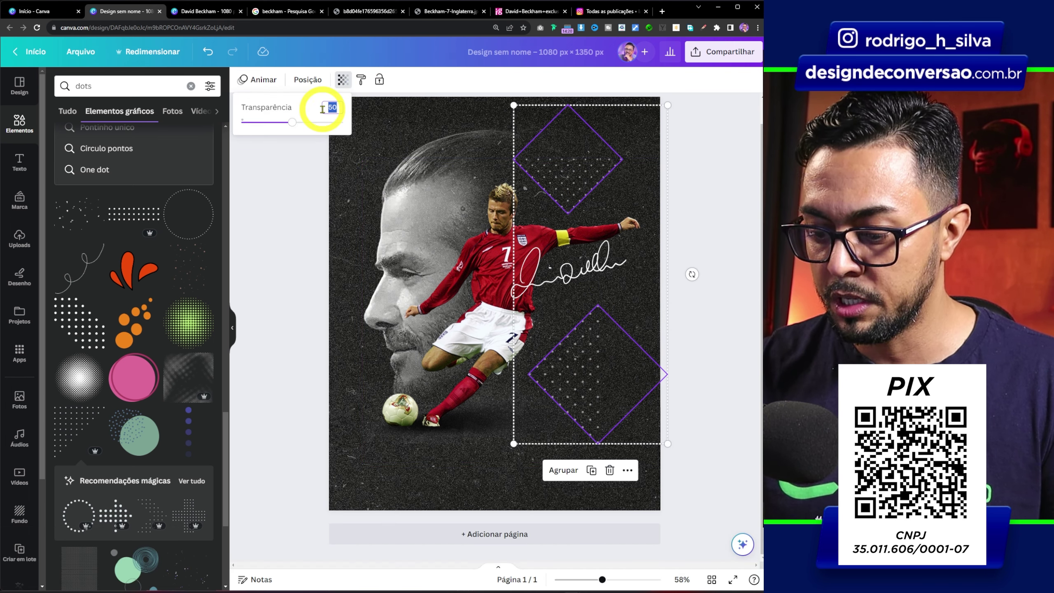
left_click(699, 204)
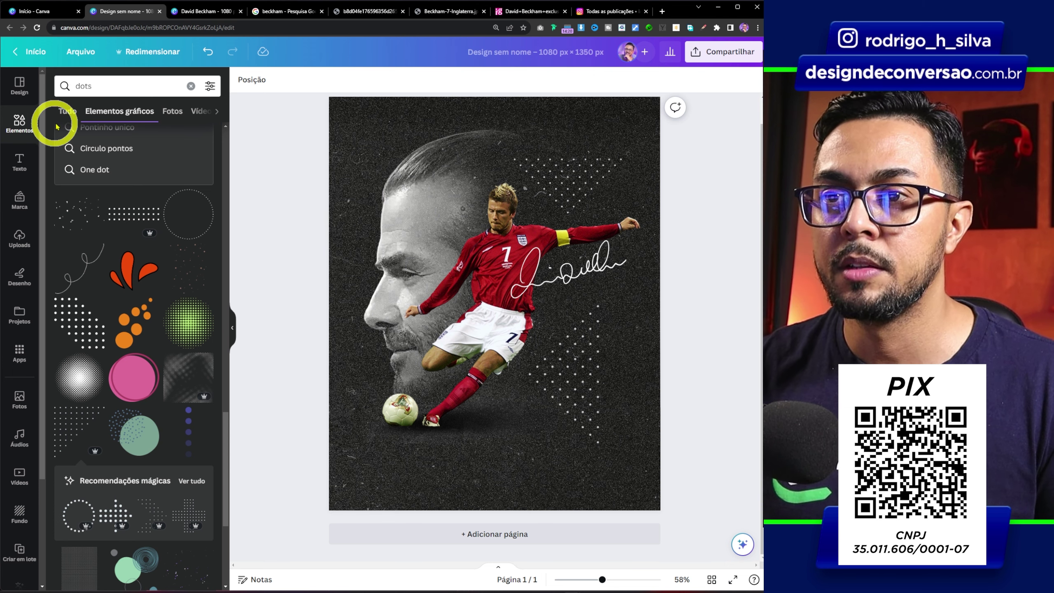
Step: Search the graphic elements for "smoke" and add the white smoke cloud to the page
left_click(104, 85)
key("ctrl+a")
type("smoke")
key("Return")
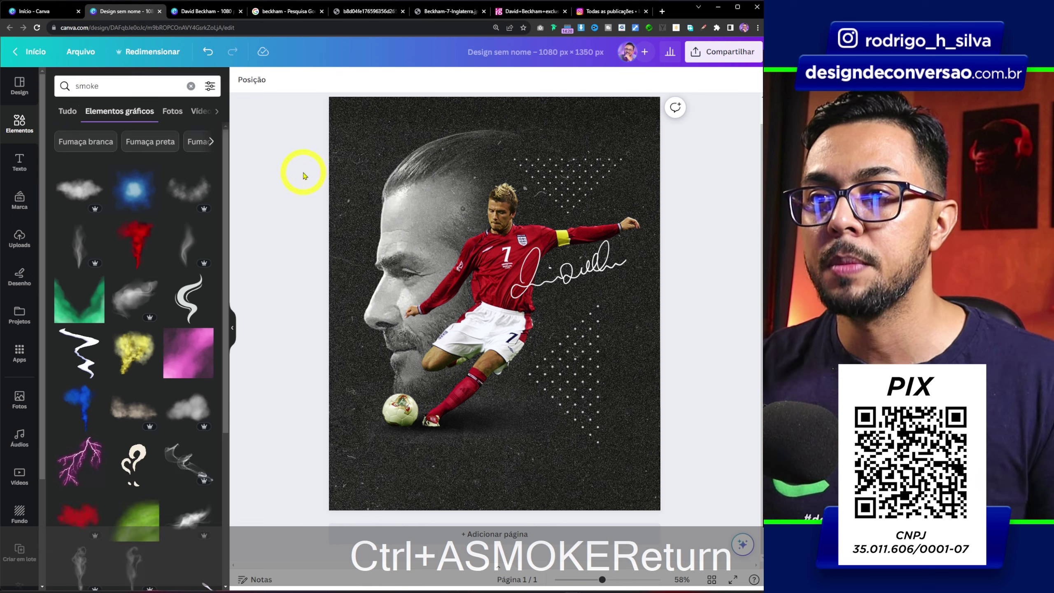
left_click(74, 192)
Step: Enlarge the smoke to about 1248 × 641 px, place it over the page's lower-left corner and tilt it slightly clockwise
left_click_drag(527, 301, 447, 493)
left_click_drag(528, 425, 594, 391)
left_click_drag(513, 443, 492, 461)
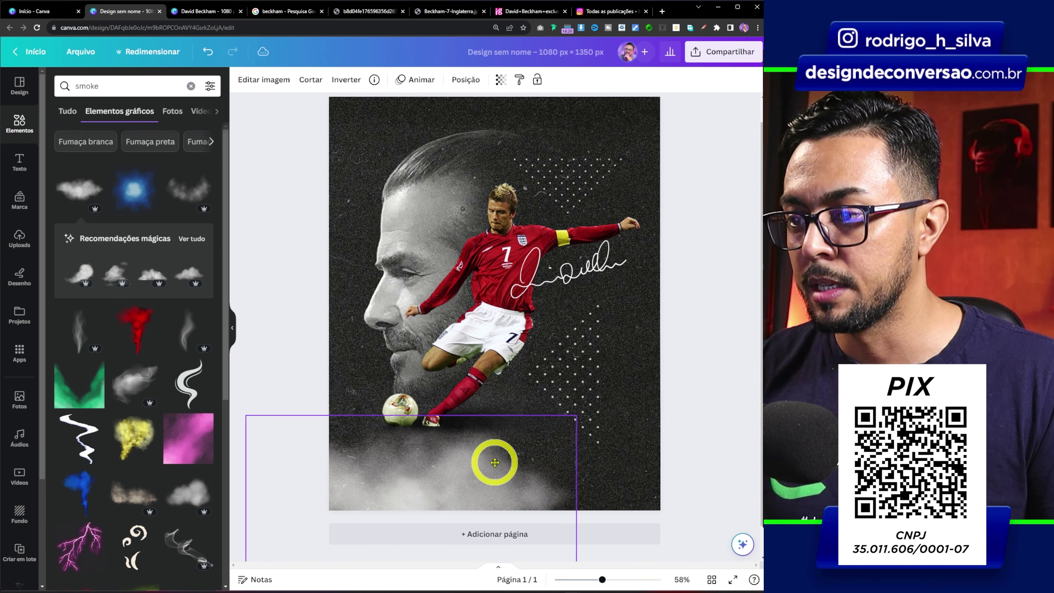
left_click_drag(574, 414, 605, 399)
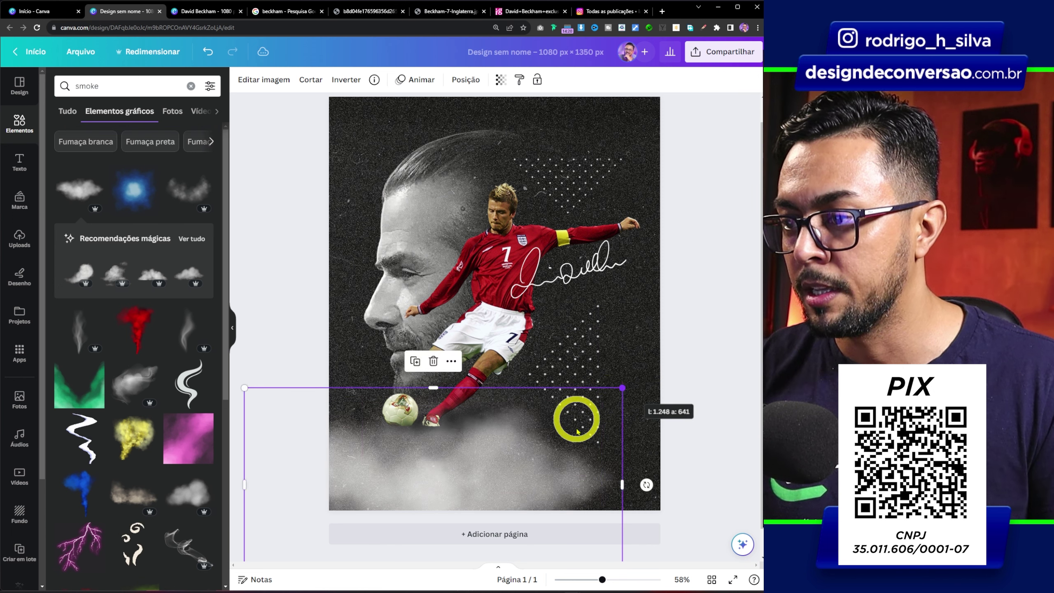
left_click_drag(624, 494, 545, 487)
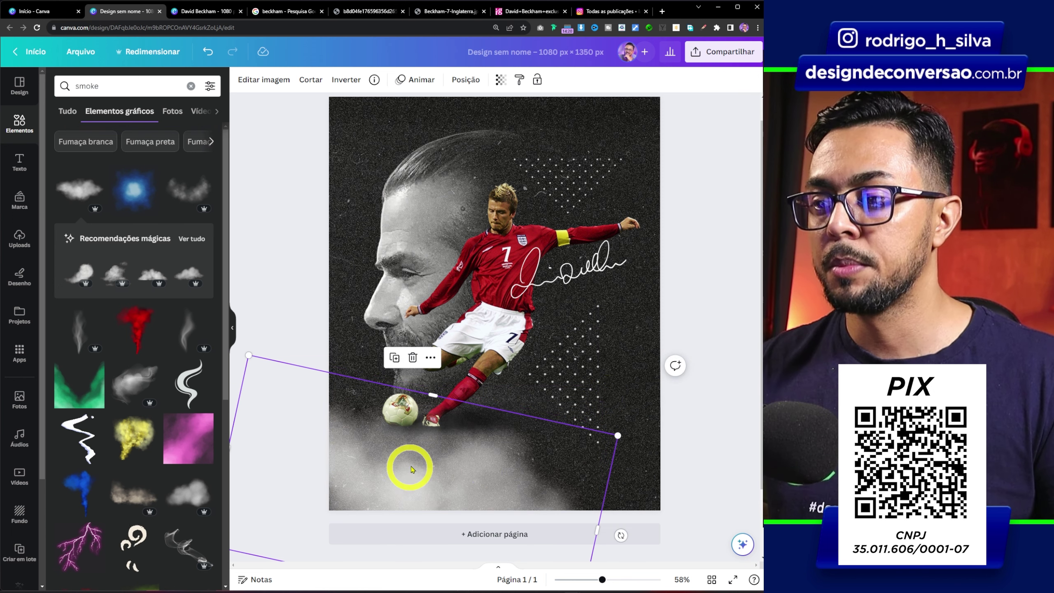
Step: Duplicate the smoke, rotate the copy upright and place it along the upper part of the page's right edge
key("ctrl+c")
key("ctrl+v")
left_click_drag(492, 390, 395, 272)
left_click_drag(548, 160, 656, 156)
left_click_drag(714, 455, 734, 348)
left_click_drag(635, 160, 685, 118)
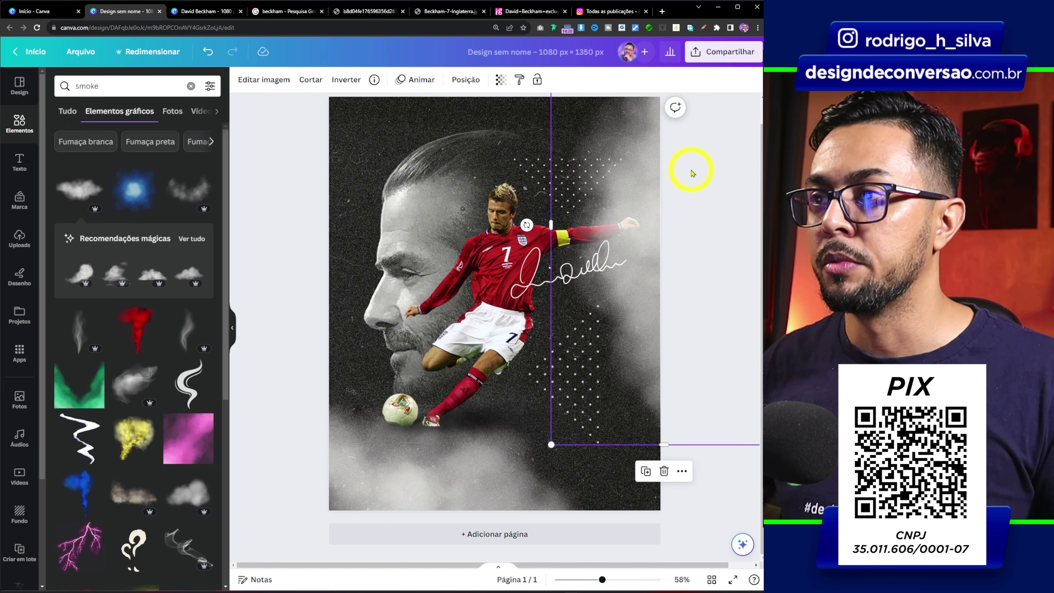
Step: Move both smoke layers together behind the player, directly above the black gradient layers, and set their transparency value to 50
left_click(466, 80)
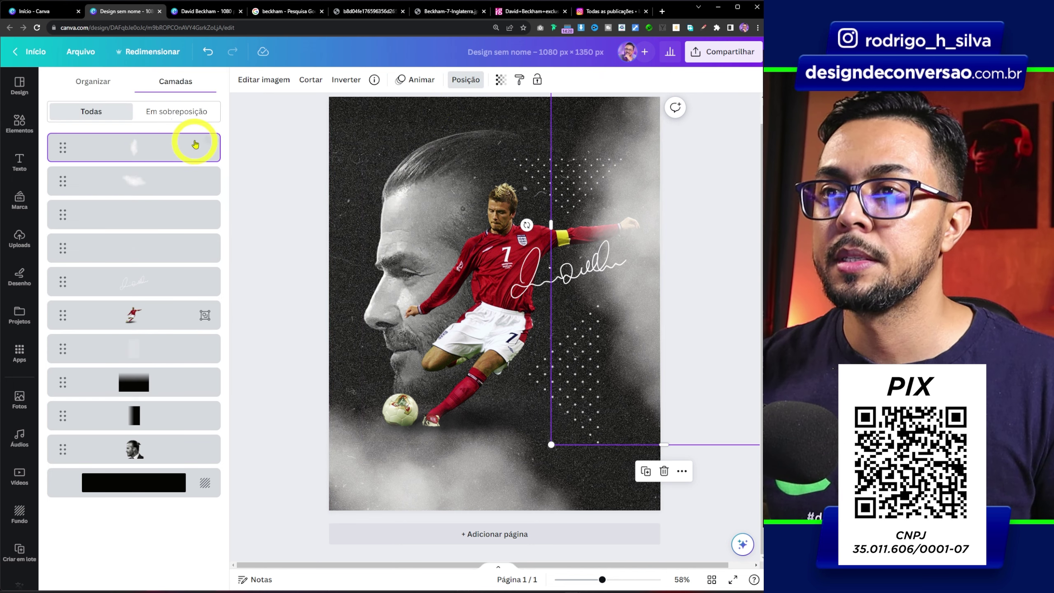
left_click(162, 182, "shift")
left_click_drag(164, 180, 117, 341)
left_click(343, 79)
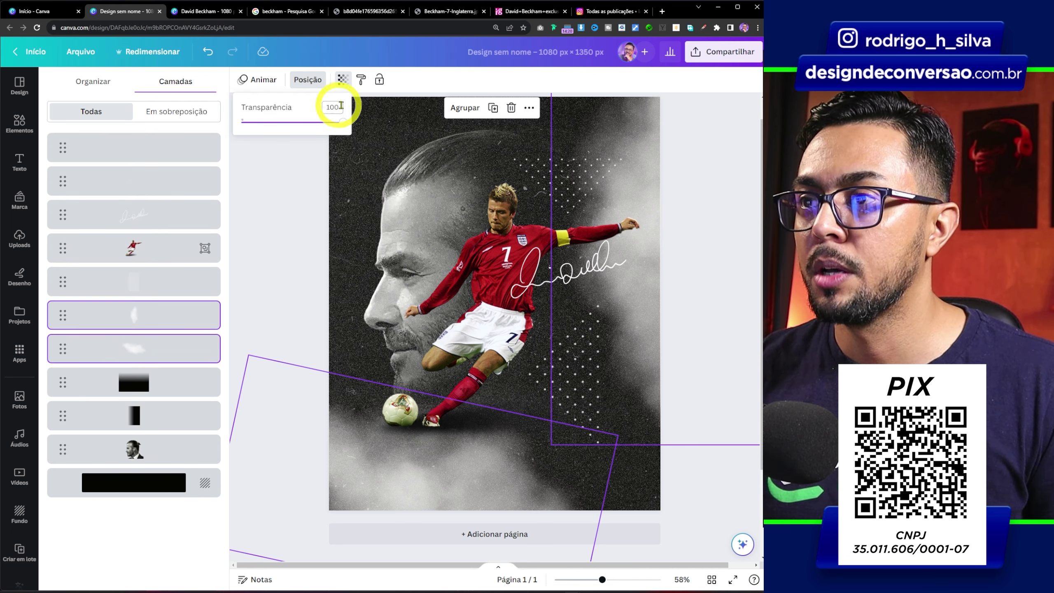
left_click_drag(340, 122, 295, 120)
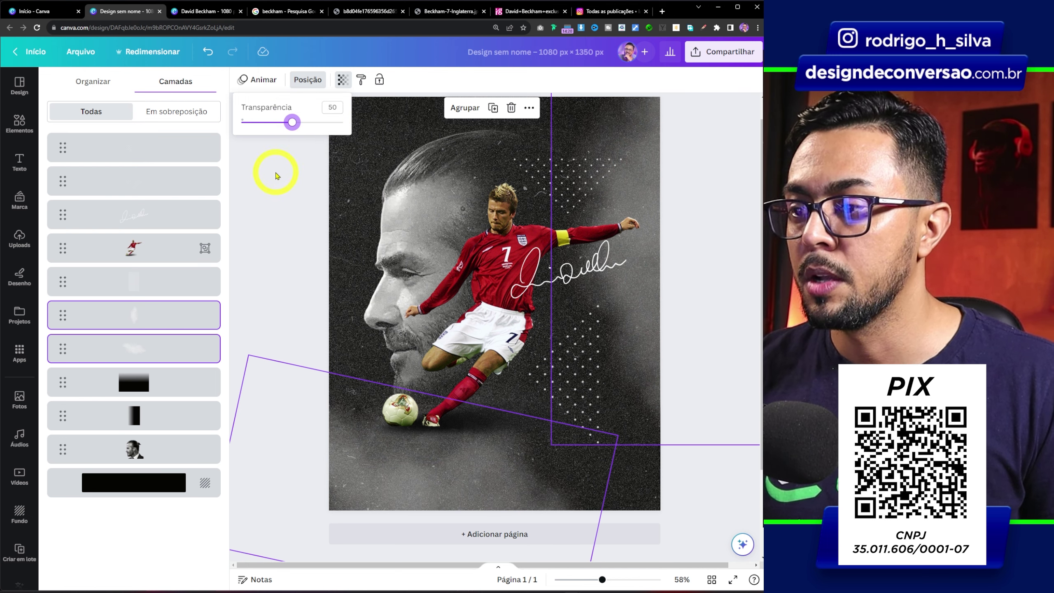
left_click(277, 211)
left_click(272, 208)
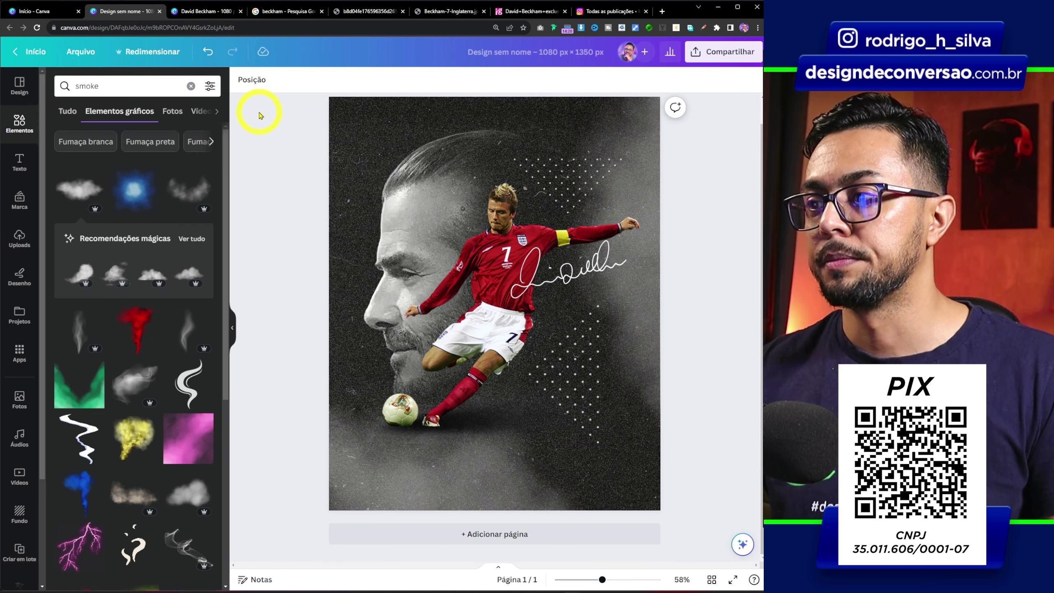
Step: Add a rounded square shape to the page and remove its fill colour
left_click(21, 131)
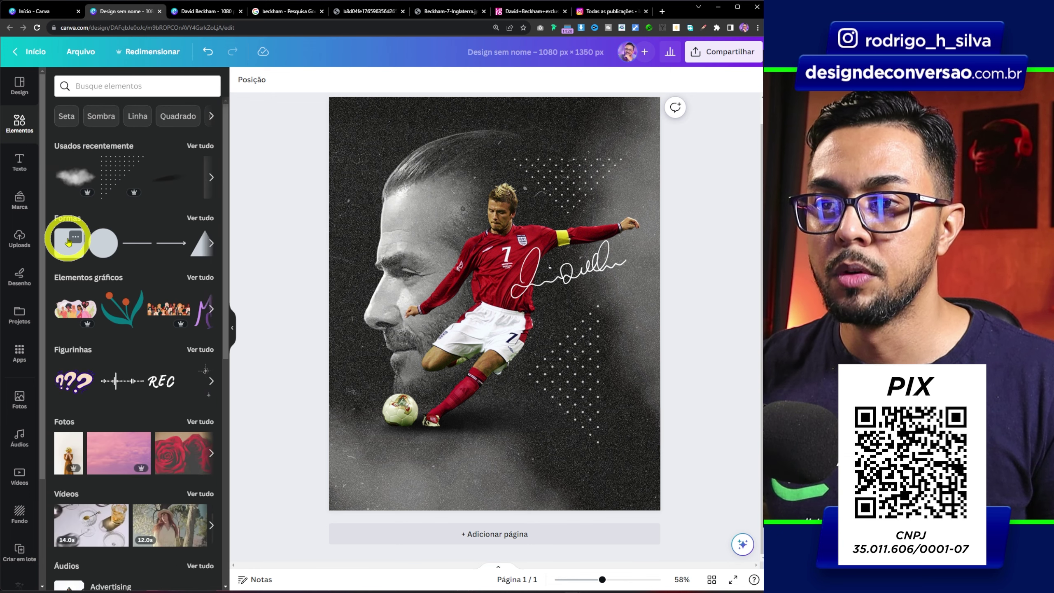
left_click(67, 250)
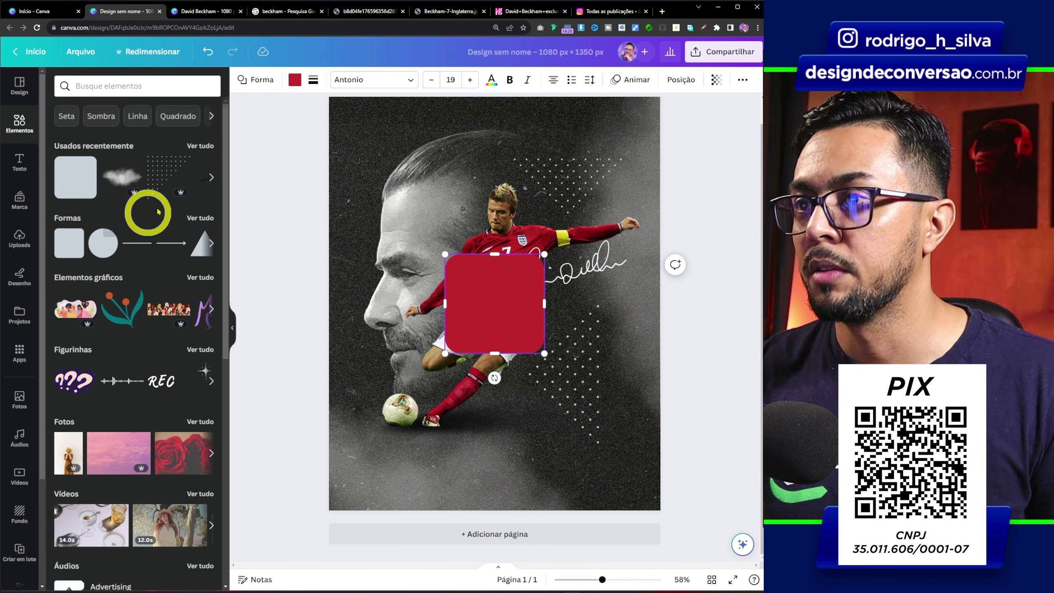
left_click(294, 82)
left_click(91, 143)
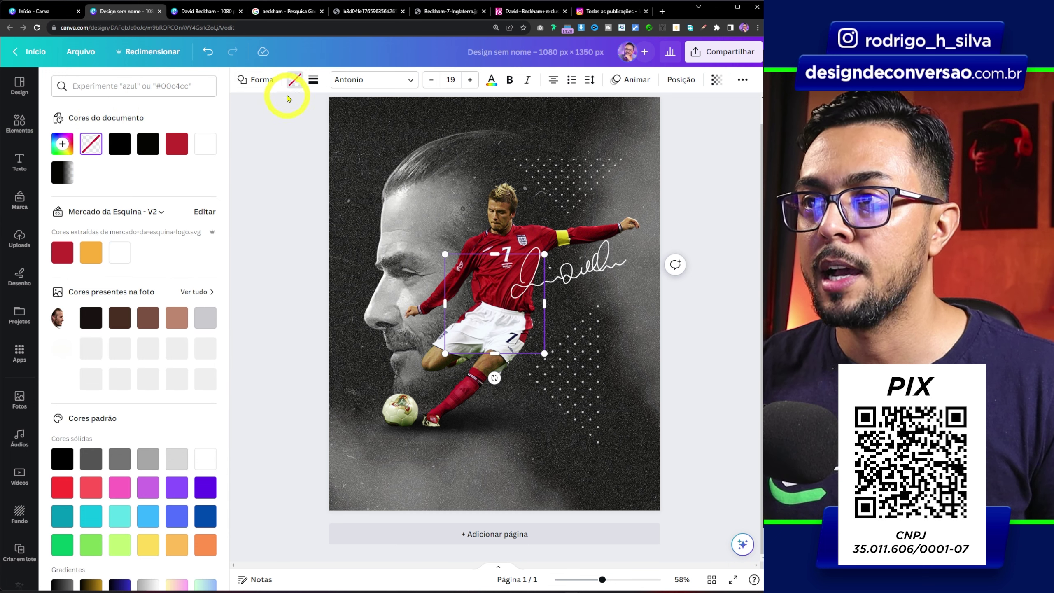
Step: Set the square's corner rounding to 0 and give it a solid white border
left_click(313, 80)
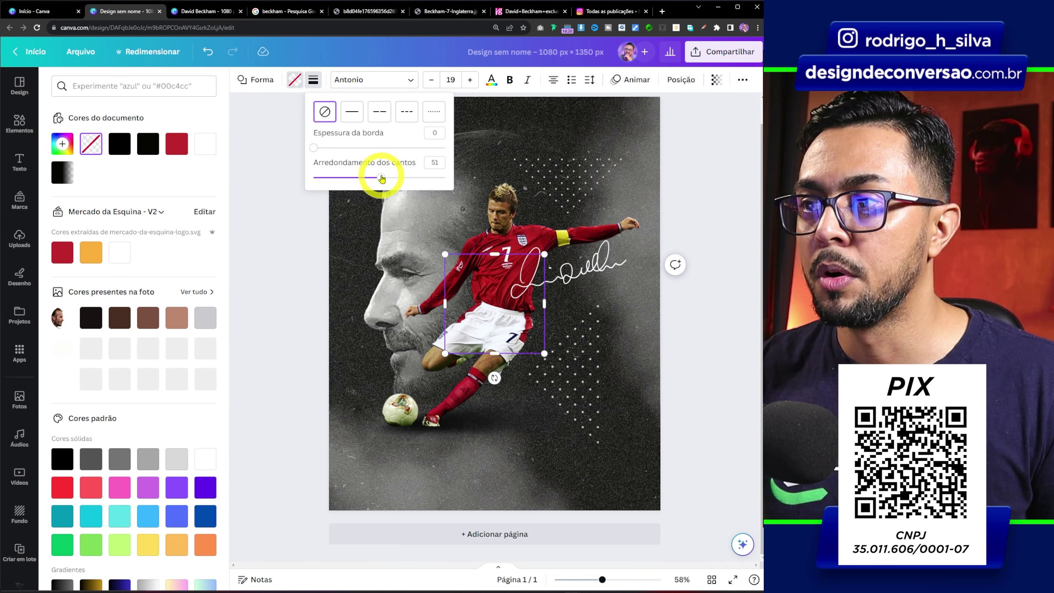
left_click_drag(380, 177, 287, 166)
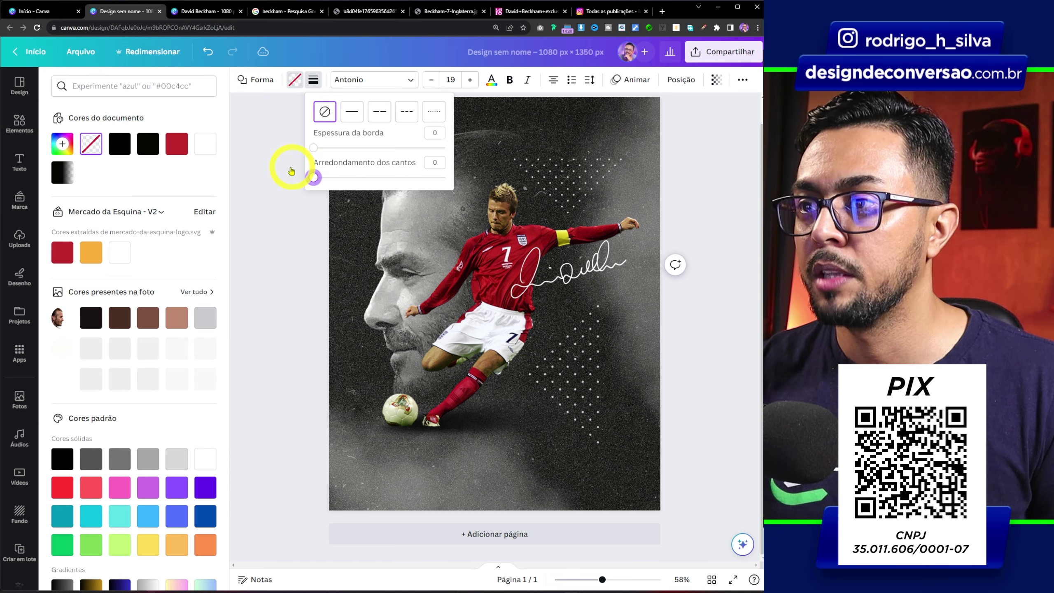
left_click(352, 112)
left_click(313, 79)
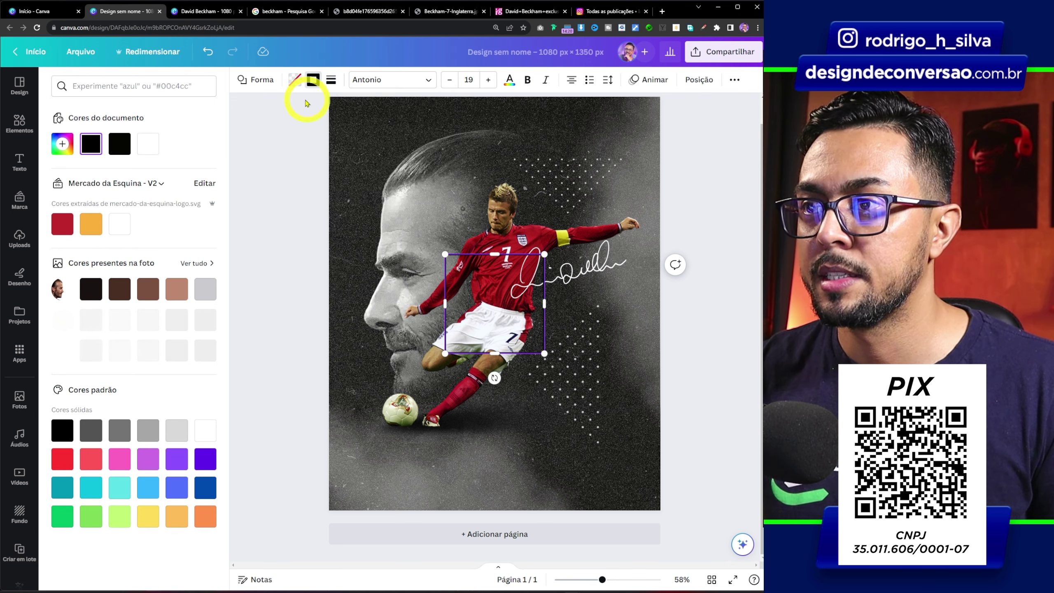
left_click(148, 145)
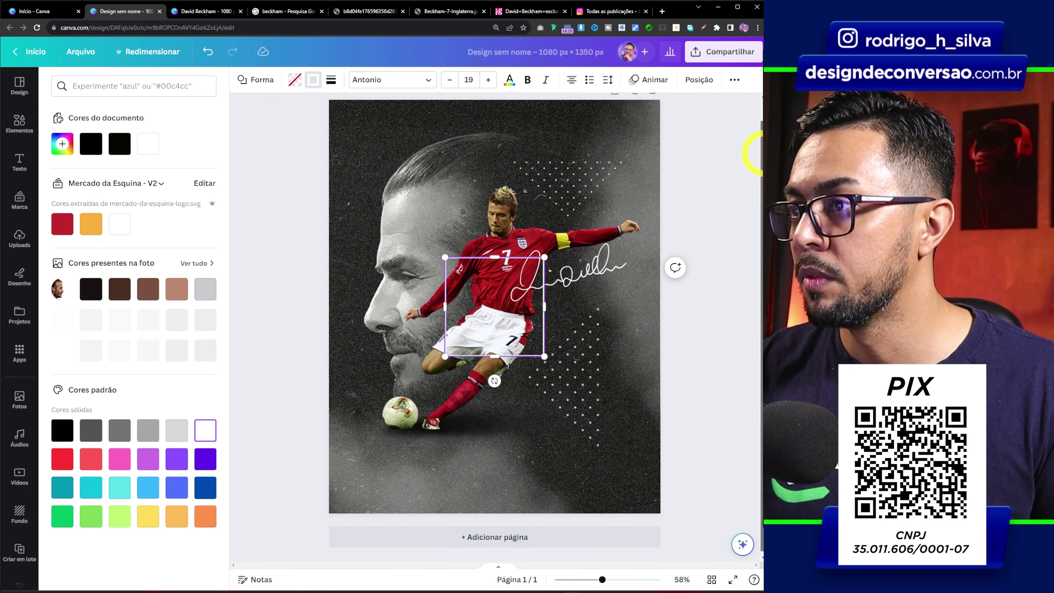
Step: Stretch the outlined square on all four sides into a tall frame around the portrait and player, inset from the page edges
scroll(705, 158, "up", 1)
left_click_drag(494, 261, 517, 141)
left_click_drag(494, 359, 495, 483)
left_click_drag(445, 311, 370, 306)
left_click_drag(543, 311, 622, 318)
left_click(541, 148)
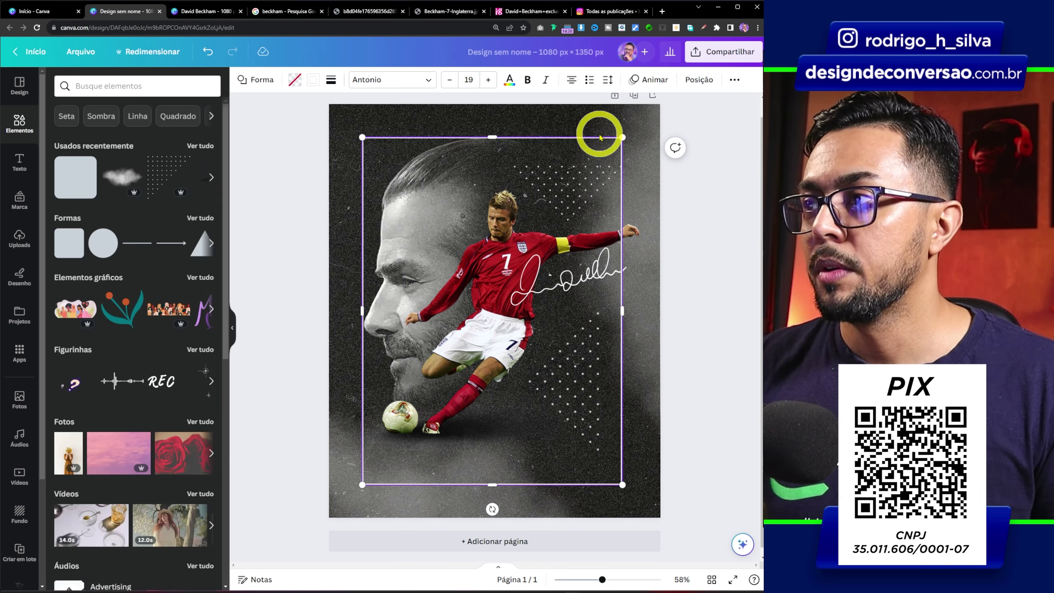
Step: Move the white frame's layer behind the portrait, directly above the page background
left_click(692, 87)
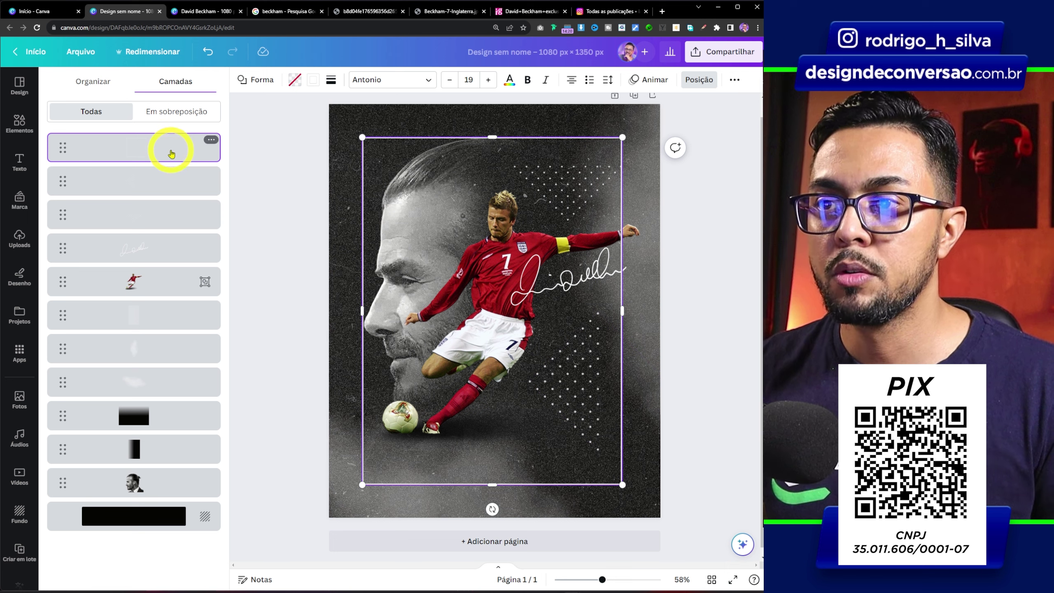
left_click_drag(176, 151, 155, 494)
left_click(275, 170)
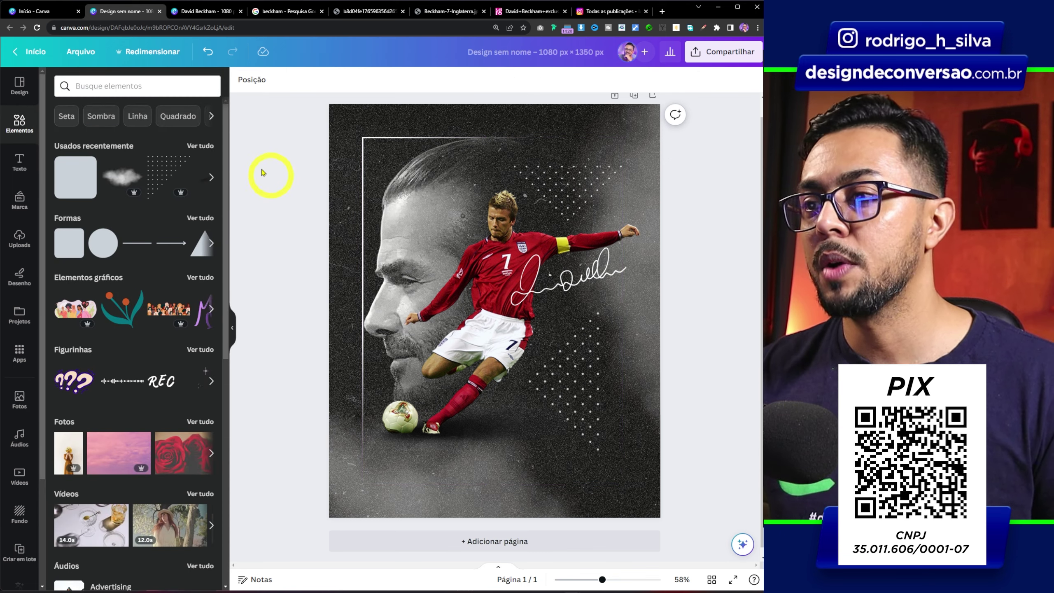
Step: Select the white frame from the layer list and set its transparency value to 50
left_click(250, 80)
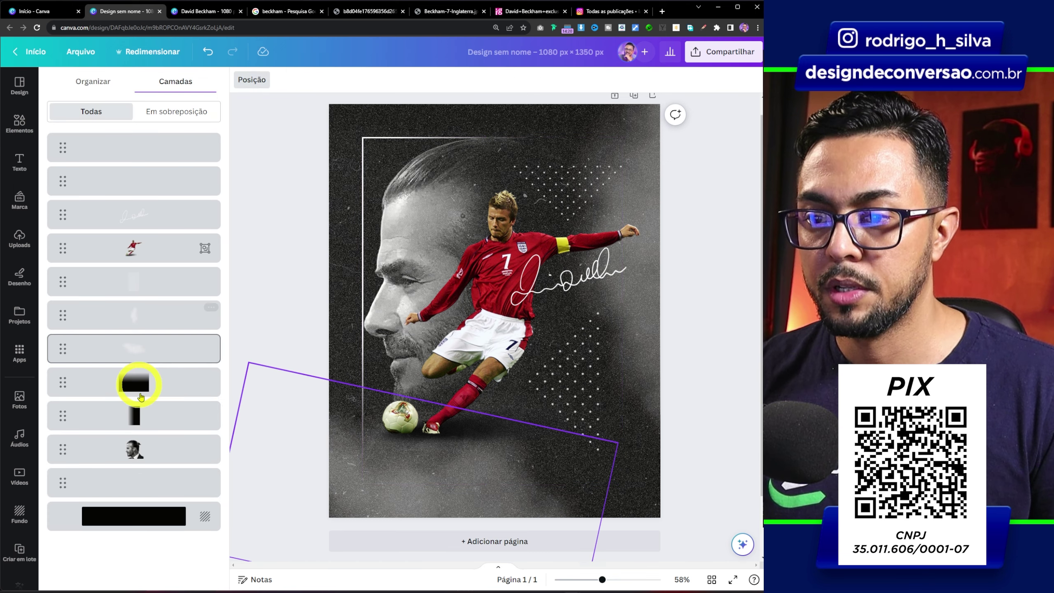
left_click(129, 480)
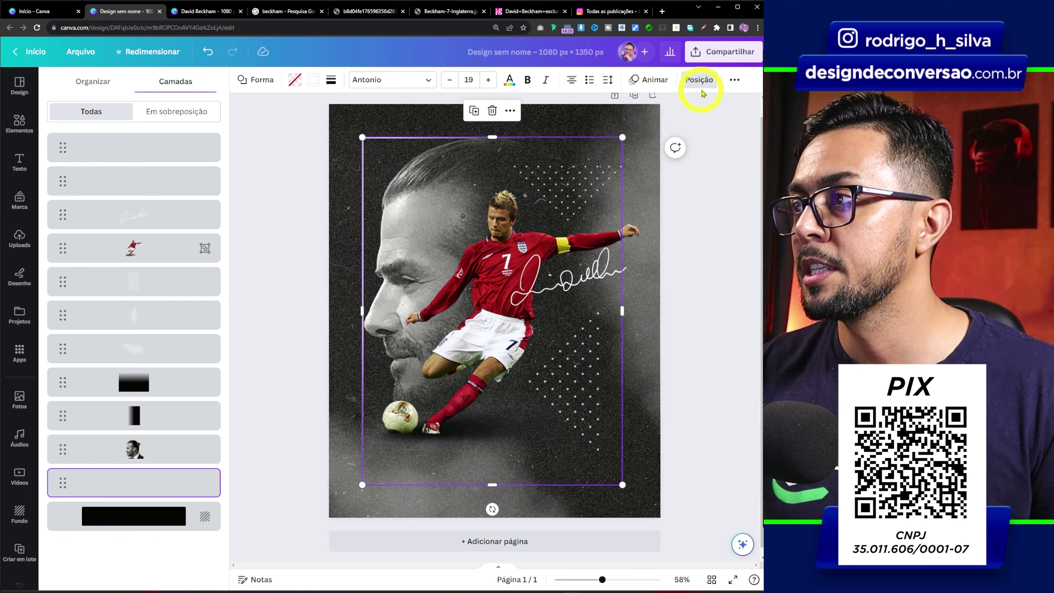
left_click(734, 85)
left_click(692, 107)
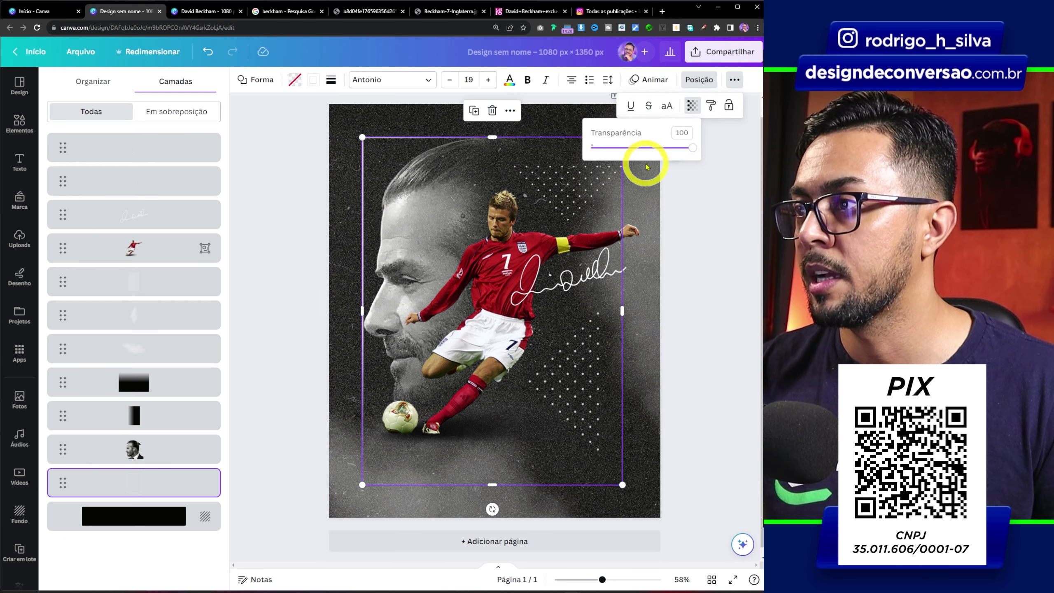
type("50")
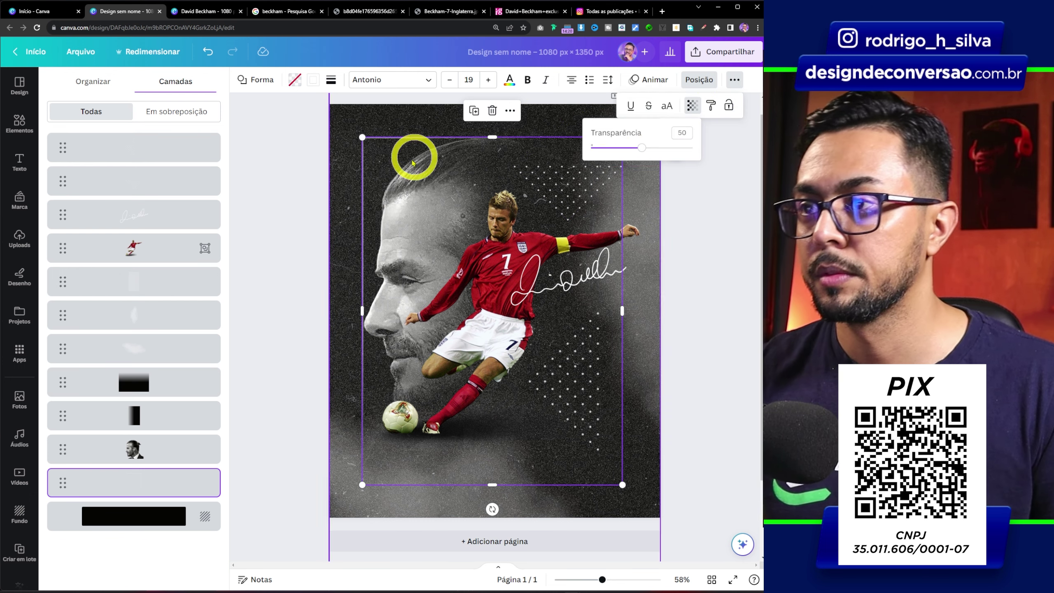
Step: Shift the black-and-white portrait slightly to the left so the face overlaps the frame's left line
left_click(98, 453)
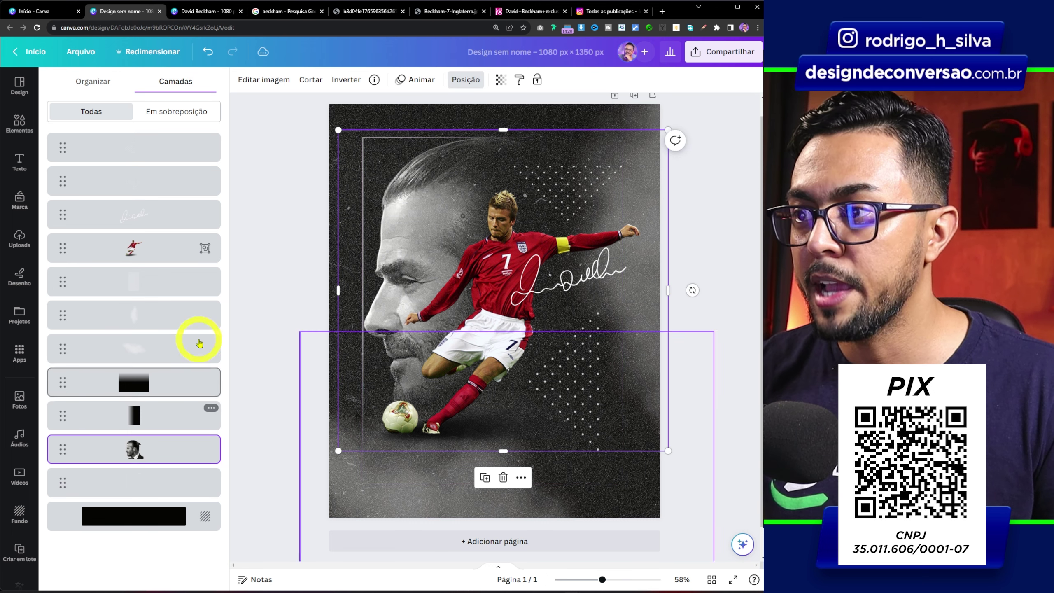
left_click_drag(413, 223, 404, 218)
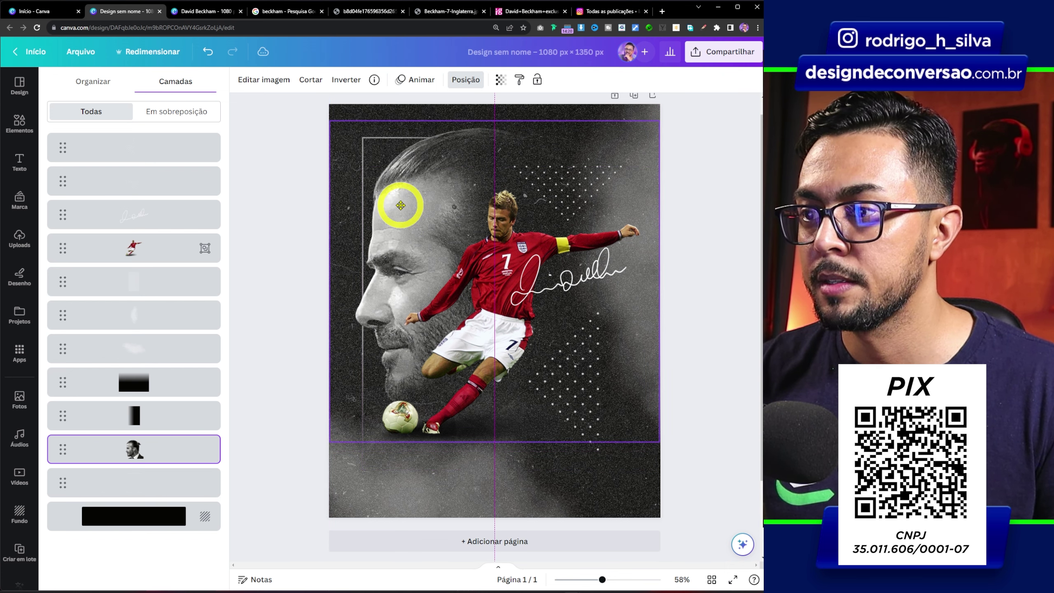
left_click(278, 281)
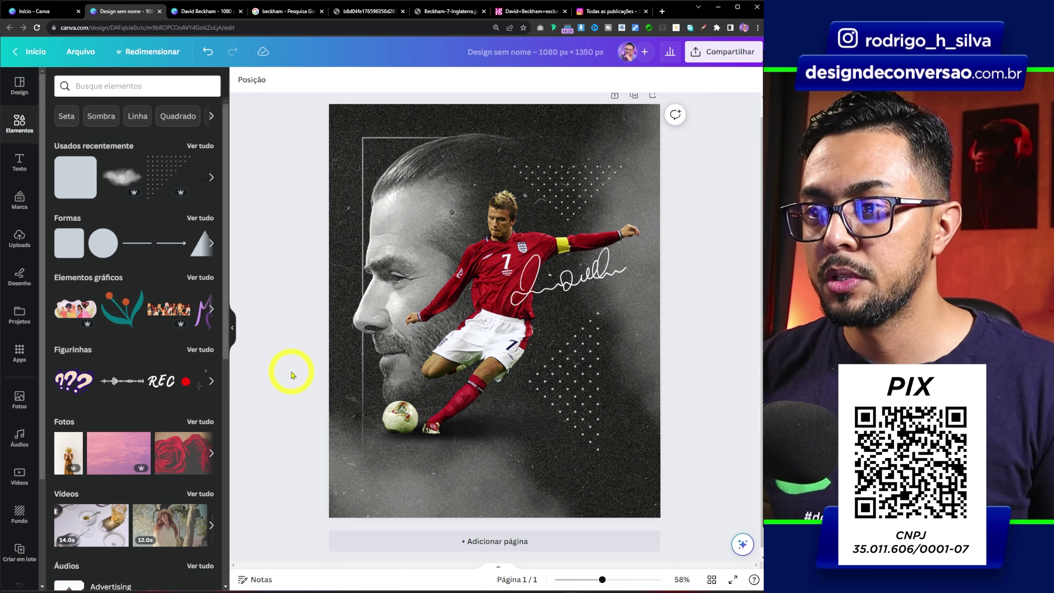
Step: Add the text "David Beckham" below the player, enlarge it to size 32 and make "Beckham" bold
key("t")
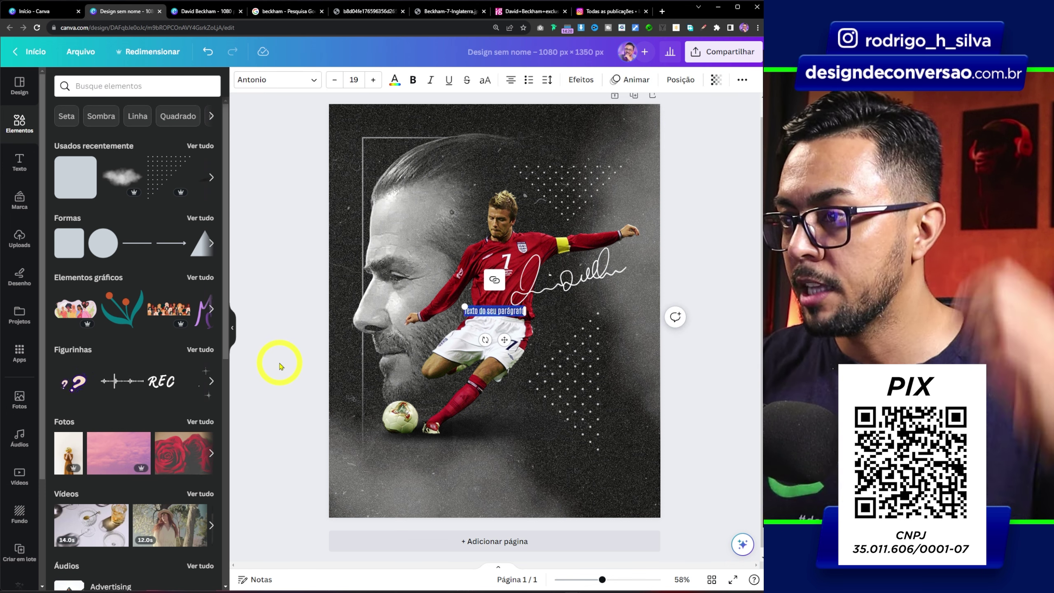
key("ctrl+v")
left_click_drag(499, 312, 500, 429)
left_click_drag(505, 474, 532, 455)
left_click(493, 463)
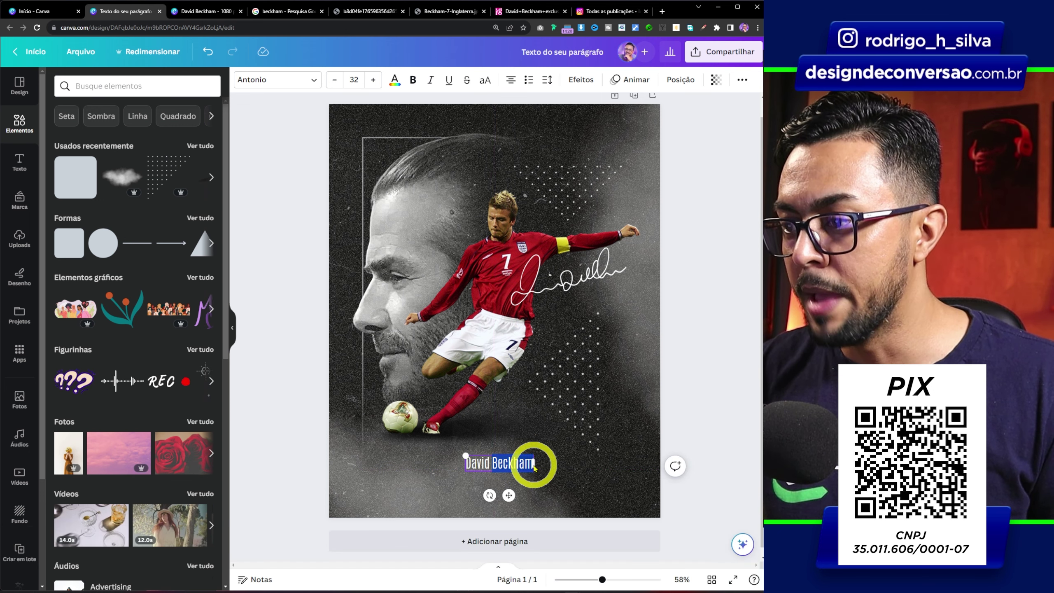
left_click(412, 79)
left_click(271, 181)
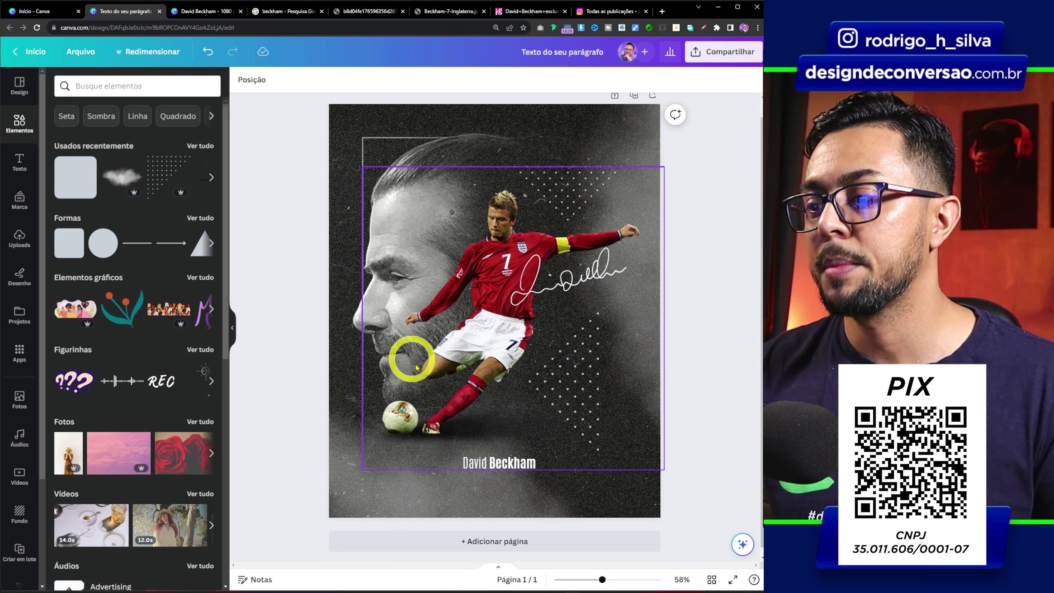
Step: Add a blank second page and return to the finished artwork on page 1
left_click(443, 540)
scroll(762, 134, "up", 5)
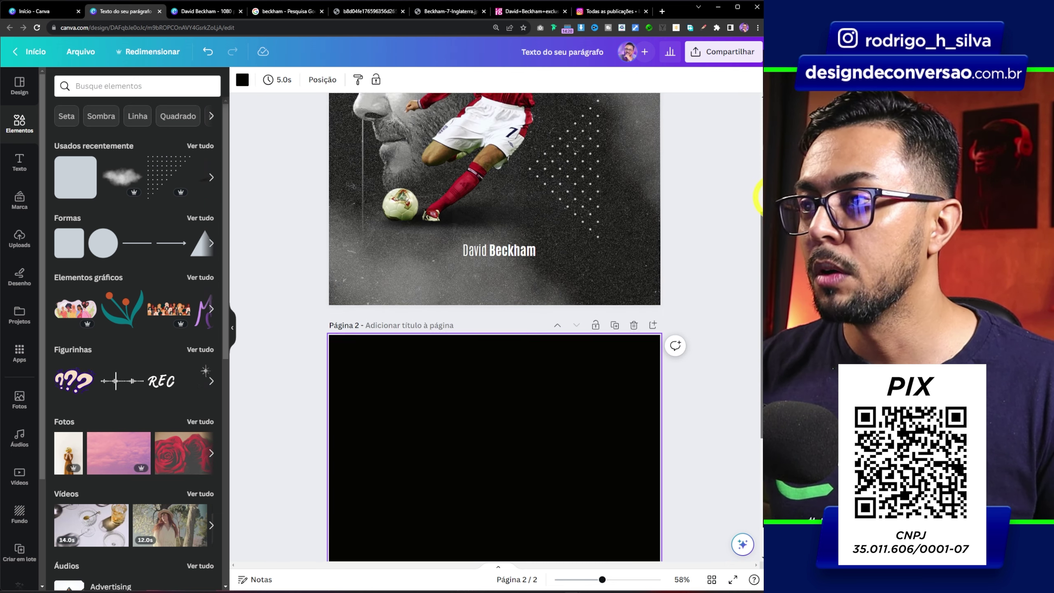
scroll(761, 134, "up", 1)
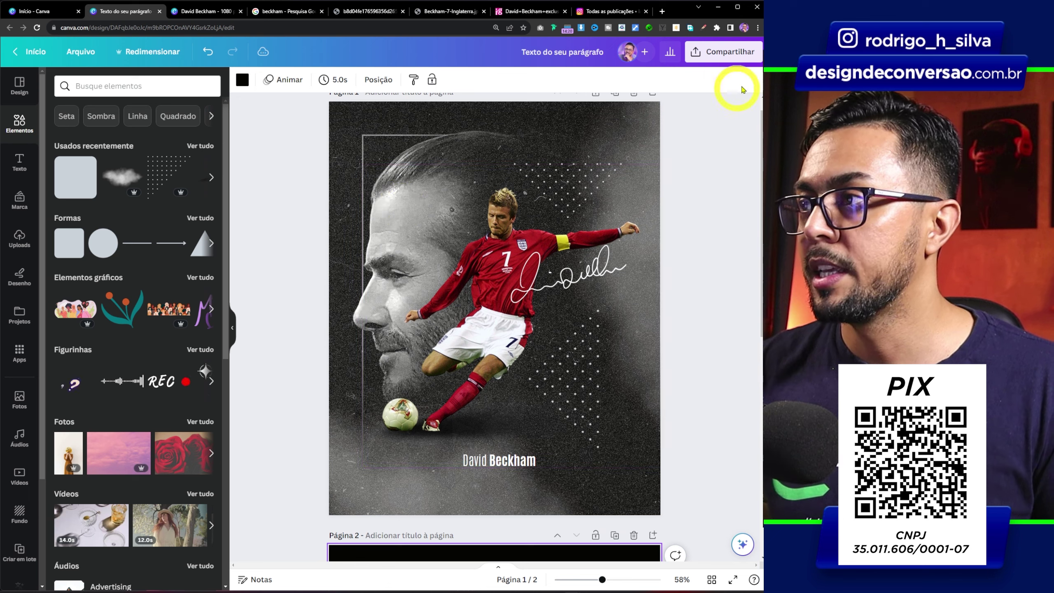
Step: Find the copy option among the sharing choices by searching "copia" and copy page 1 to the clipboard as an image
left_click(729, 60)
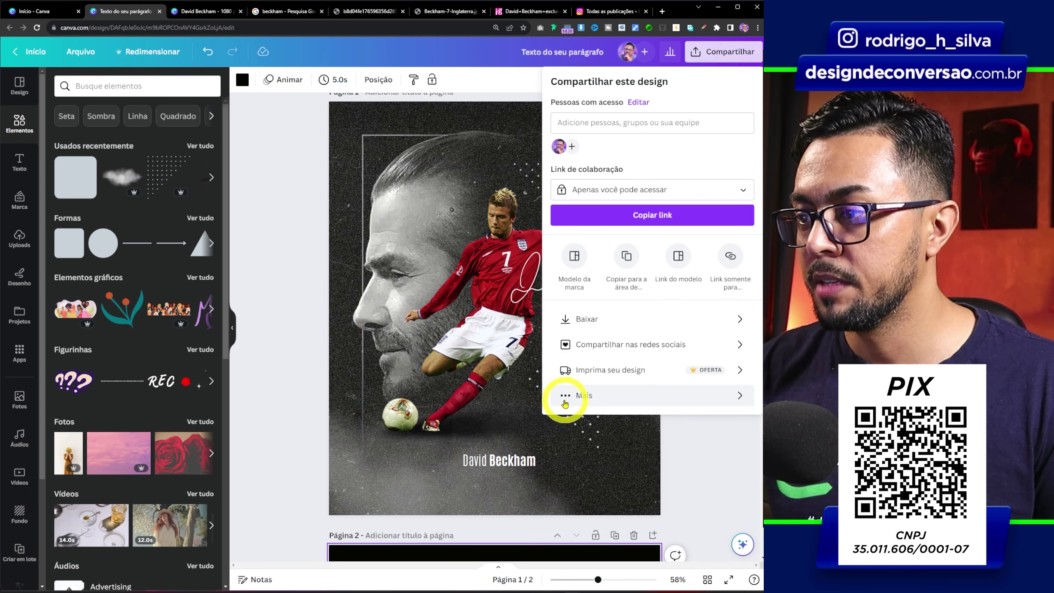
left_click(583, 396)
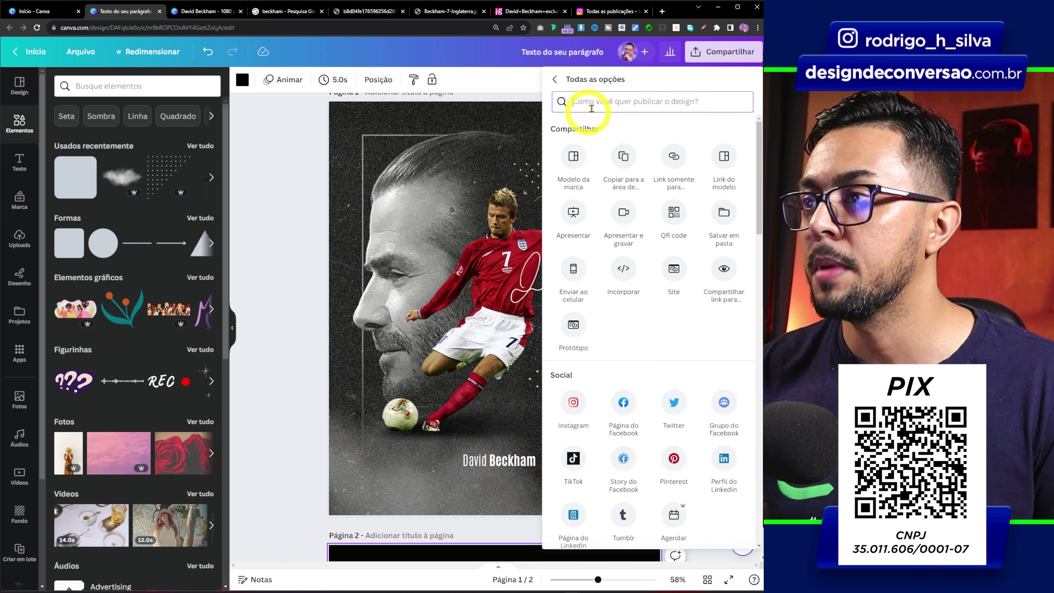
type("copia")
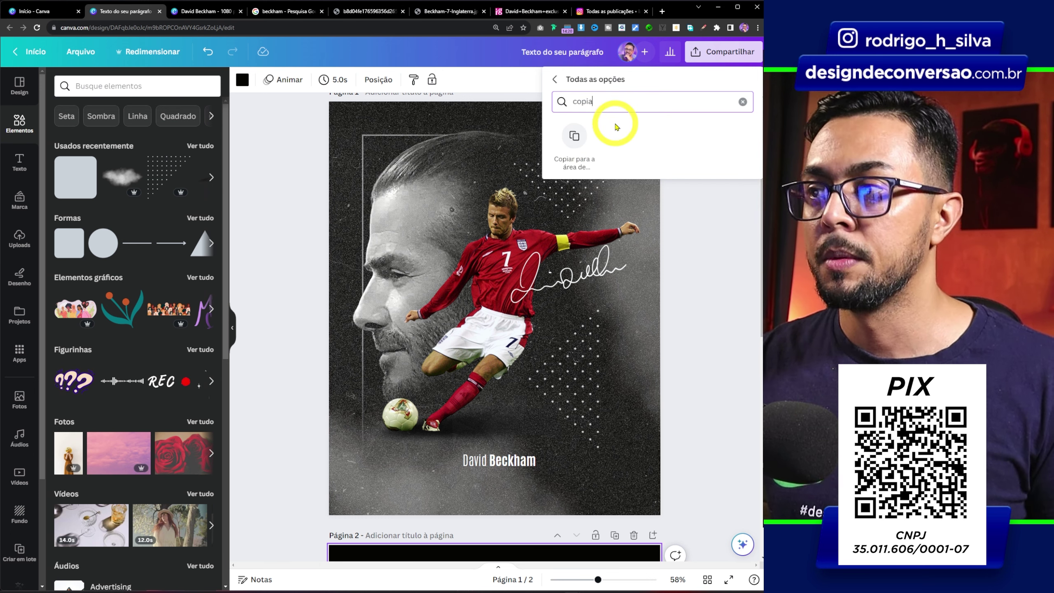
left_click(574, 135)
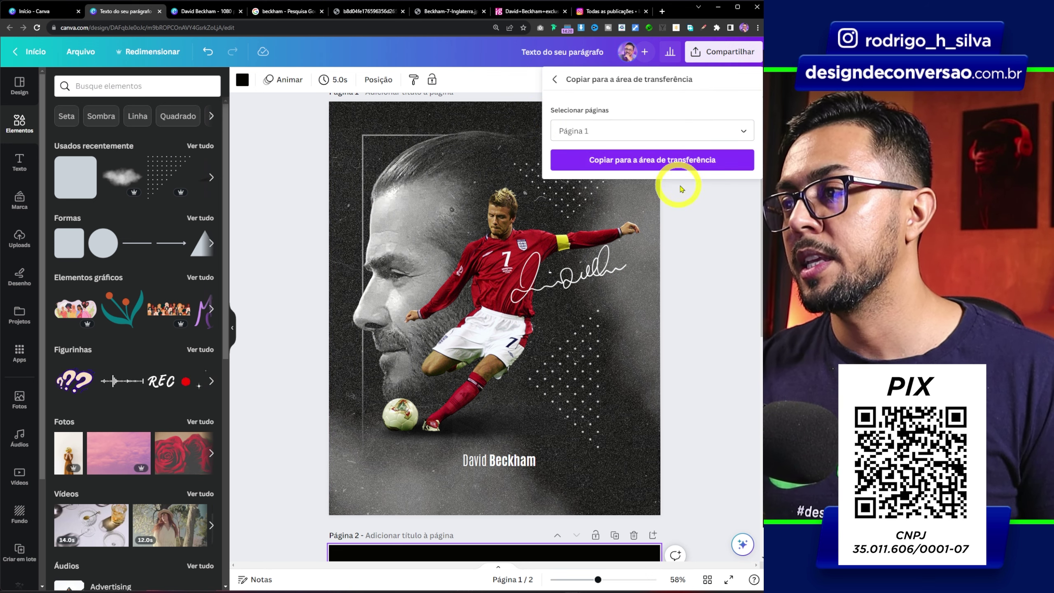
left_click(683, 165)
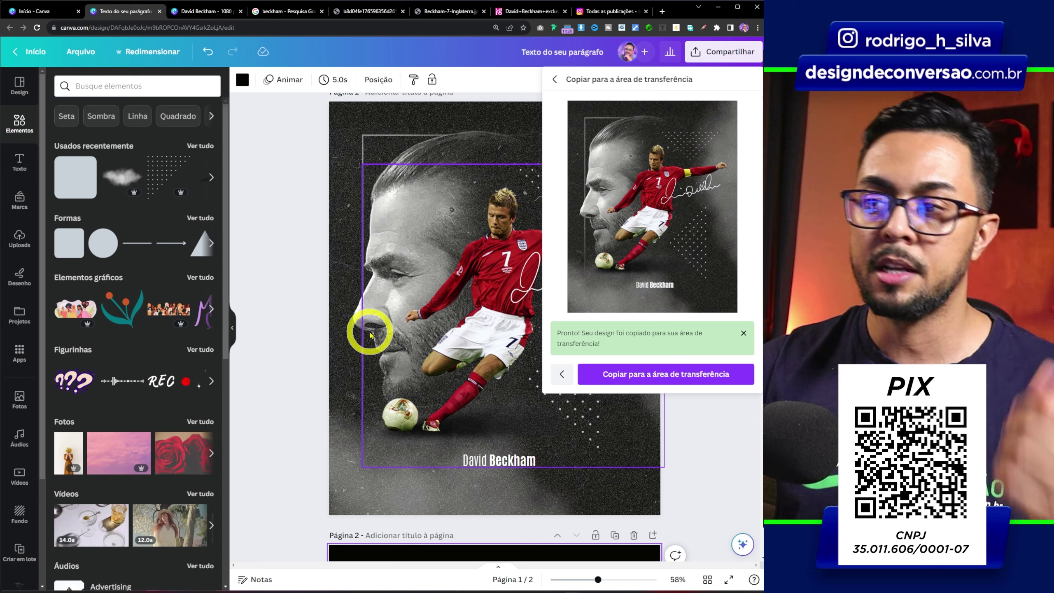
Step: Paste the copied artwork onto the blank page 2 and make it the page's background
left_click(666, 440)
scroll(748, 277, "down", 8)
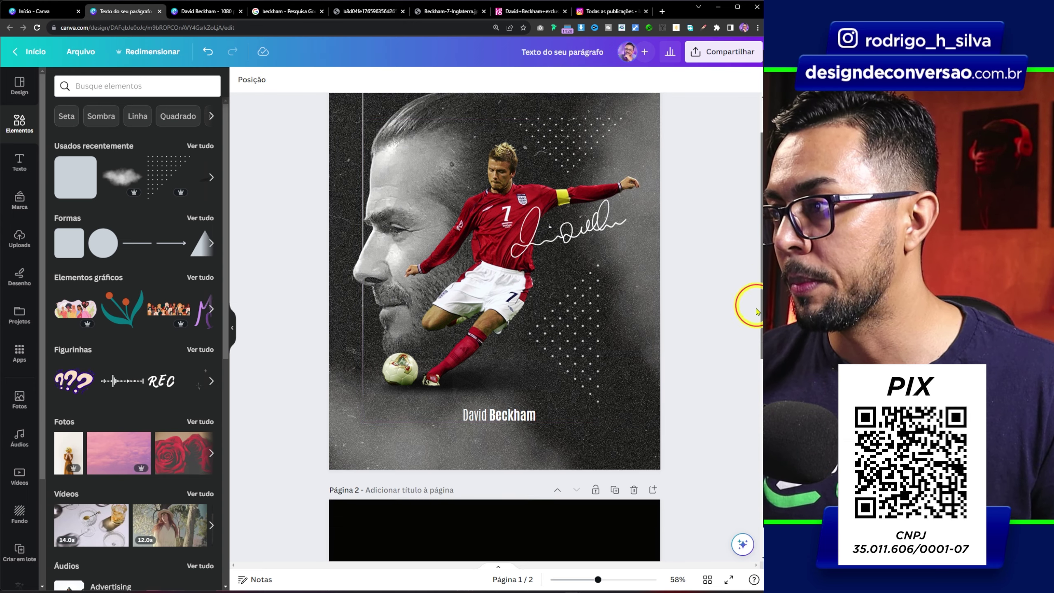
scroll(734, 459, "down", 2)
left_click(461, 369)
key("ctrl+v")
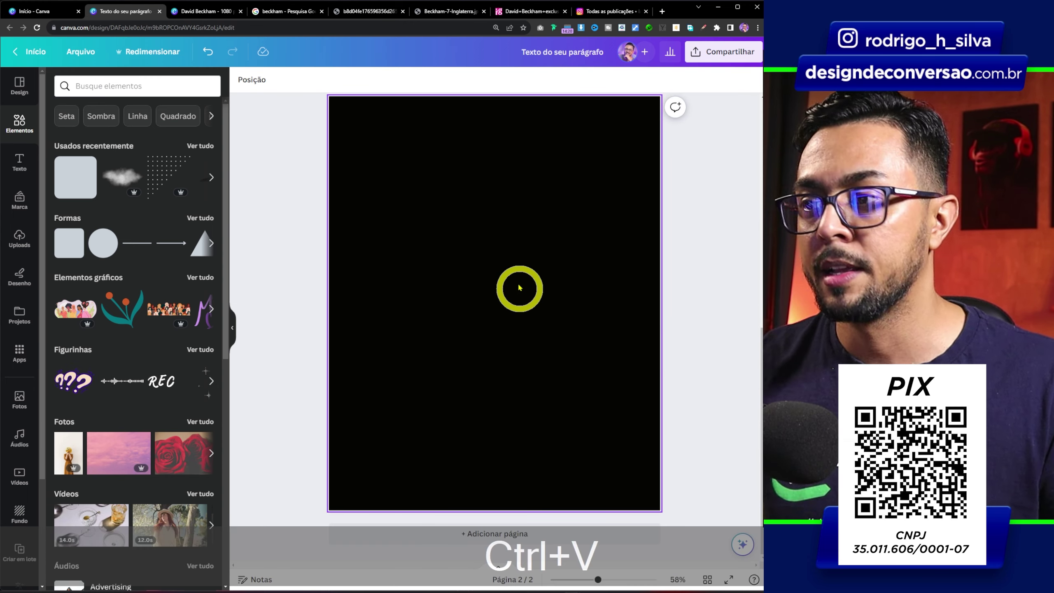
right_click(478, 260)
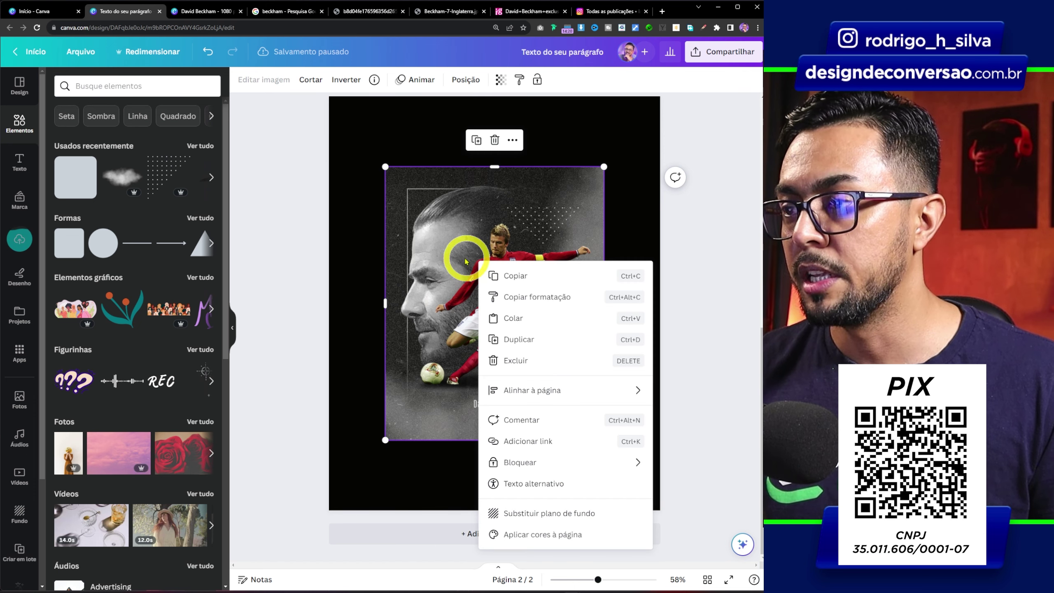
left_click(523, 513)
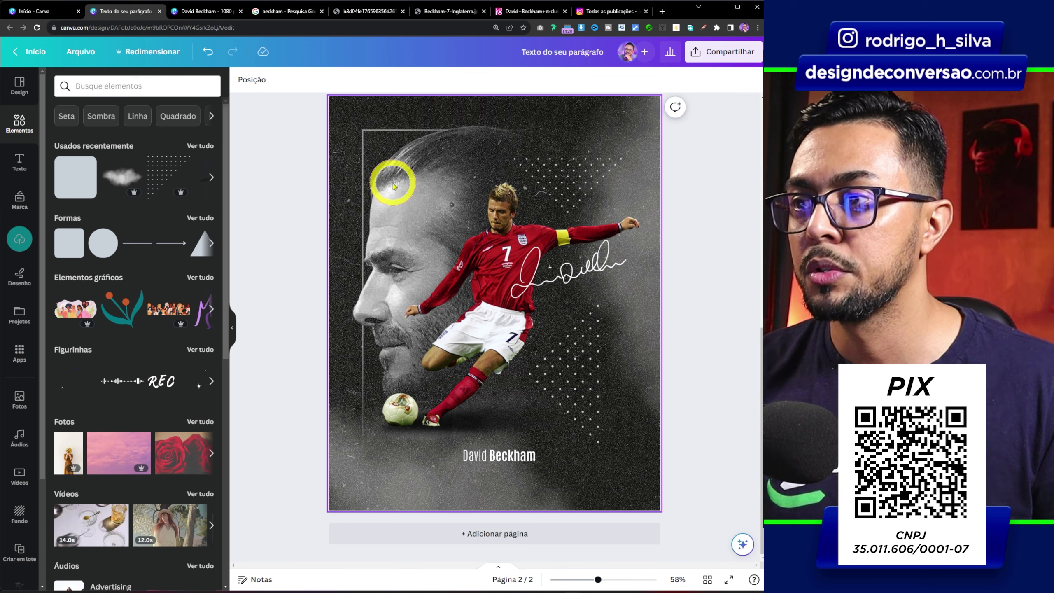
Step: Adjust the page 2 background image with Surgir 32, Claridade 31 and Desfoque -12, and close the adjustments
left_click(348, 135)
left_click(289, 79)
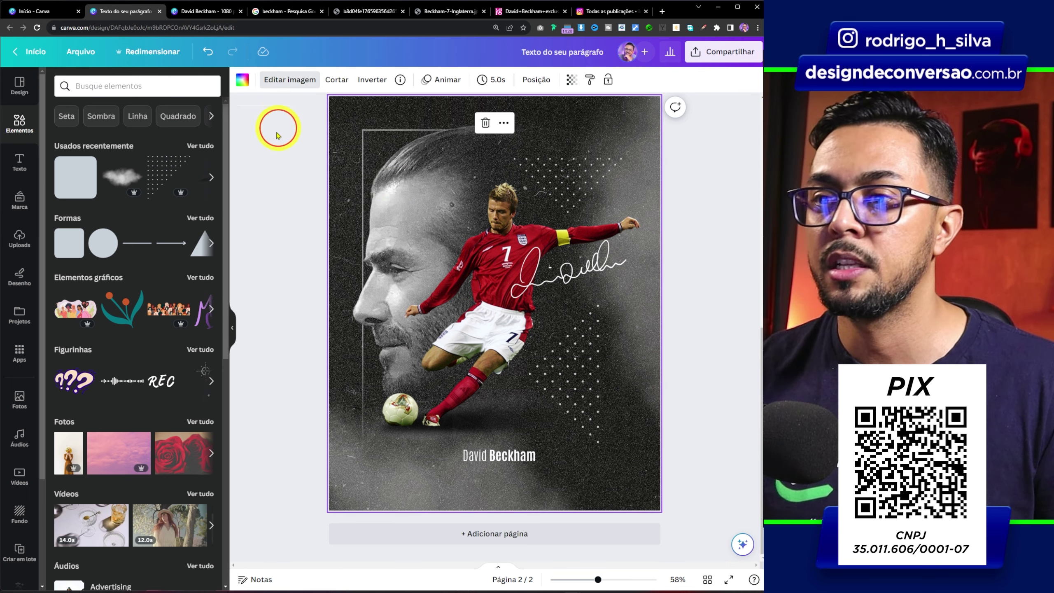
left_click(192, 429)
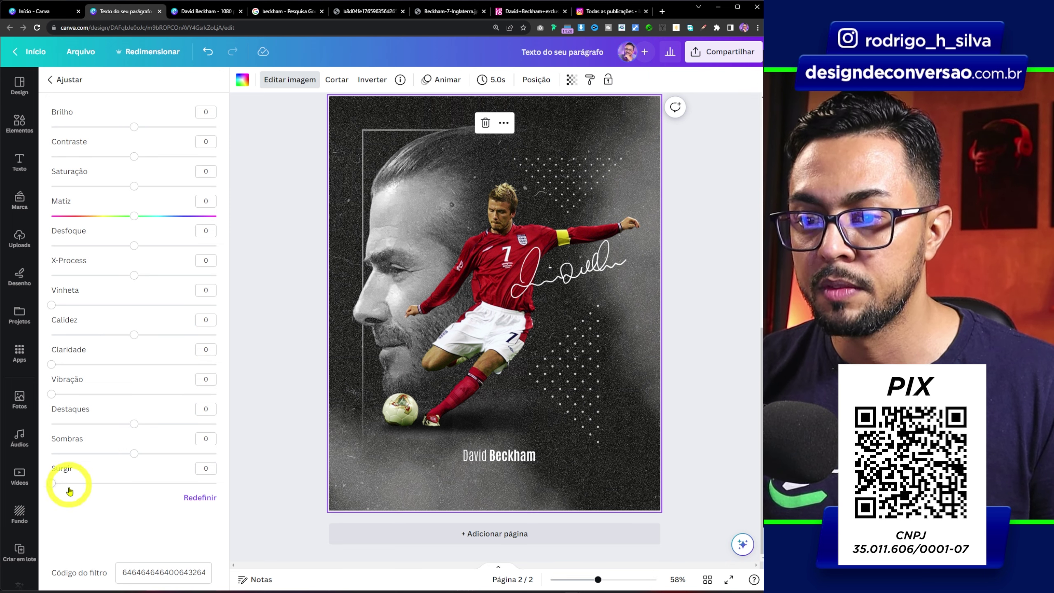
left_click_drag(51, 487, 103, 483)
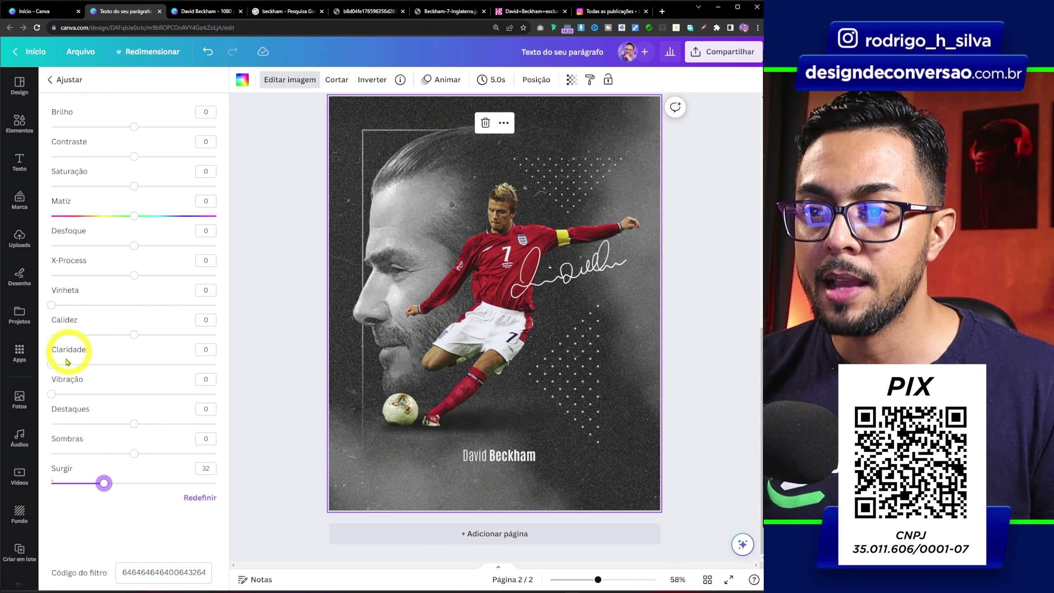
left_click_drag(51, 367, 103, 365)
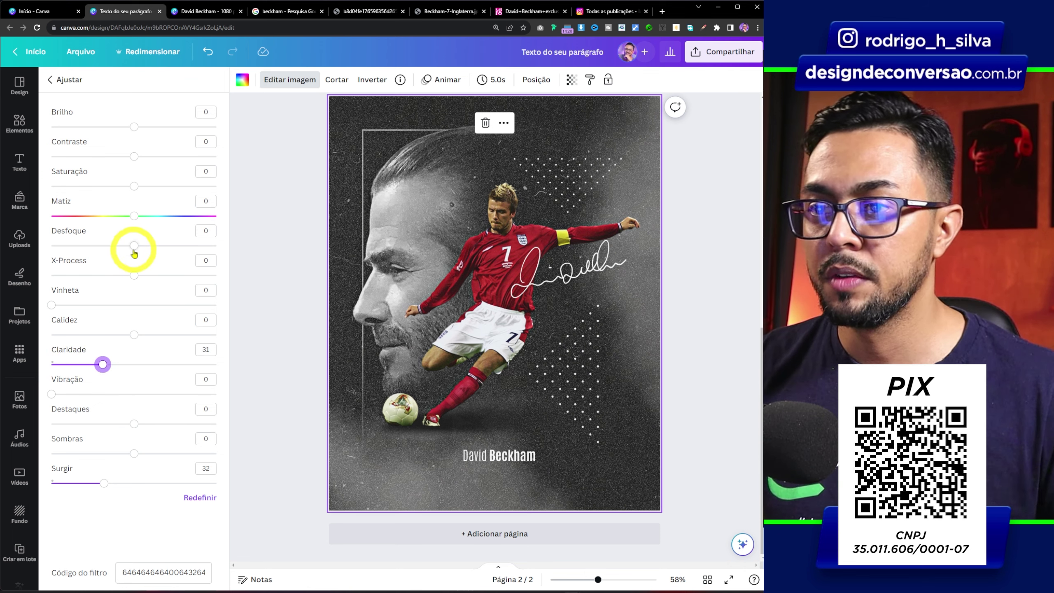
left_click_drag(134, 245, 126, 248)
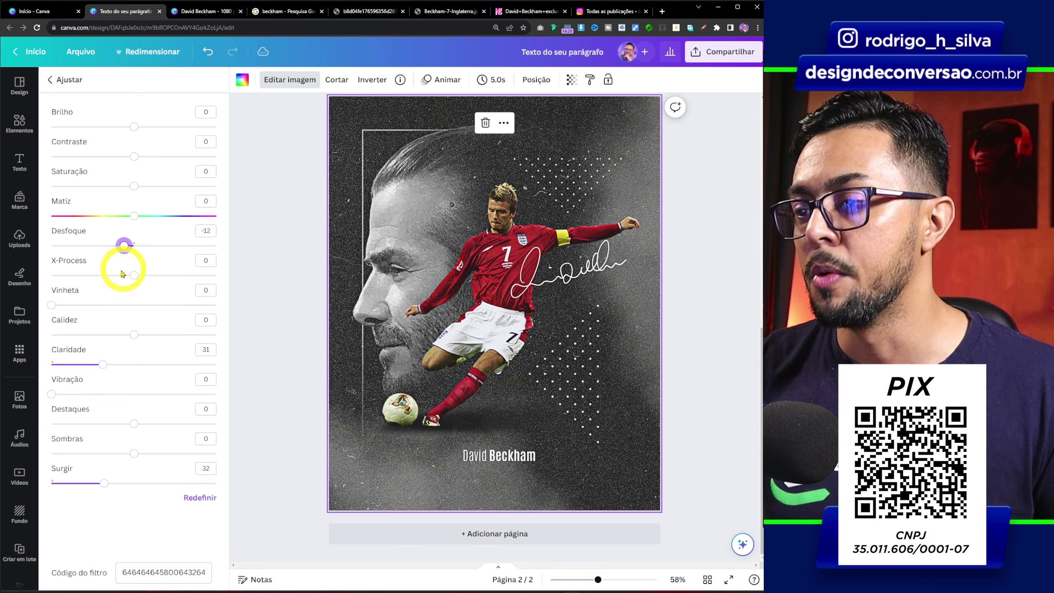
left_click(266, 370)
left_click(235, 322)
left_click(618, 300)
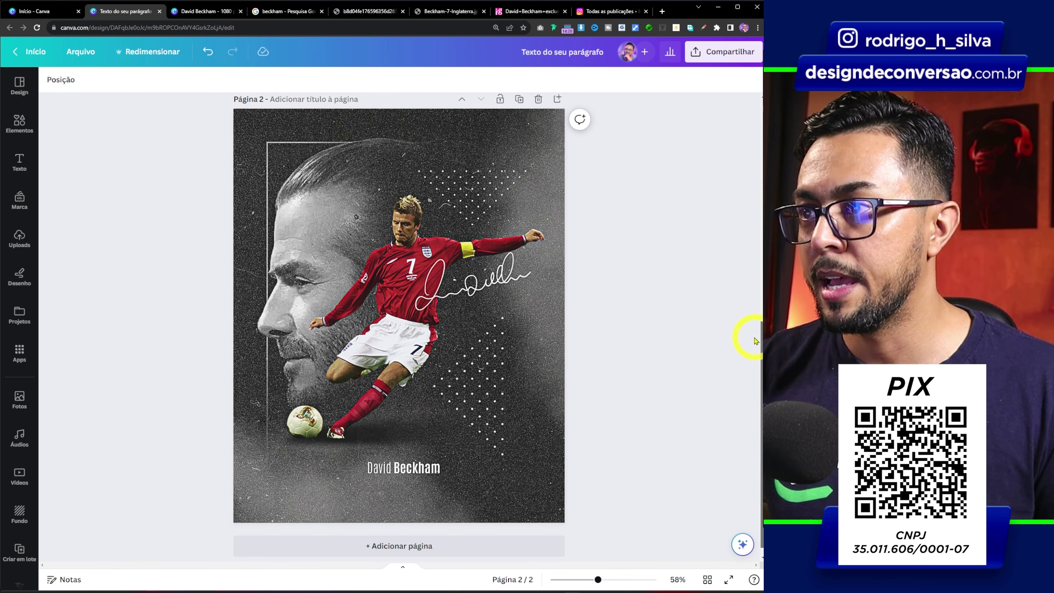
Step: Switch from the Instagram reference post back to the Canva design to compare both artworks side by side
left_click_drag(597, 580, 599, 580)
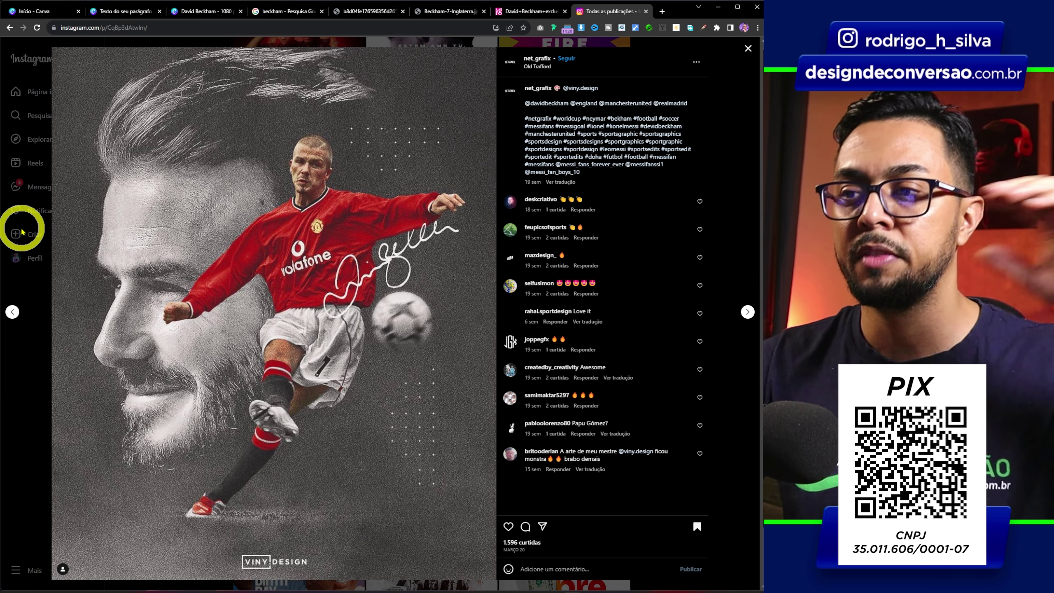
left_click(125, 11)
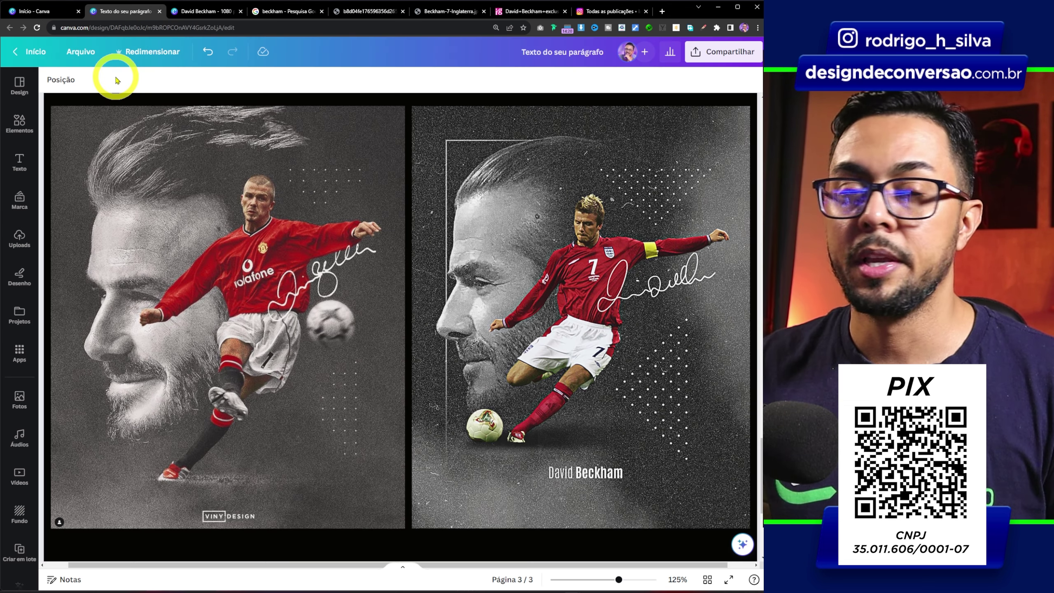